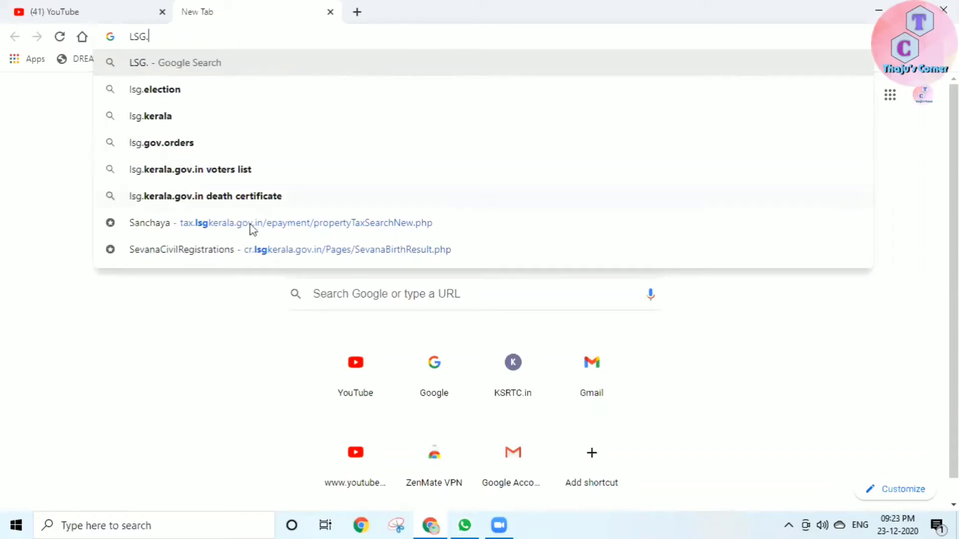
# - Open the SevanaCivilRegistrations site on cr.lsgkerala.gov.in and go to its home page
pyautogui.click(245, 253)
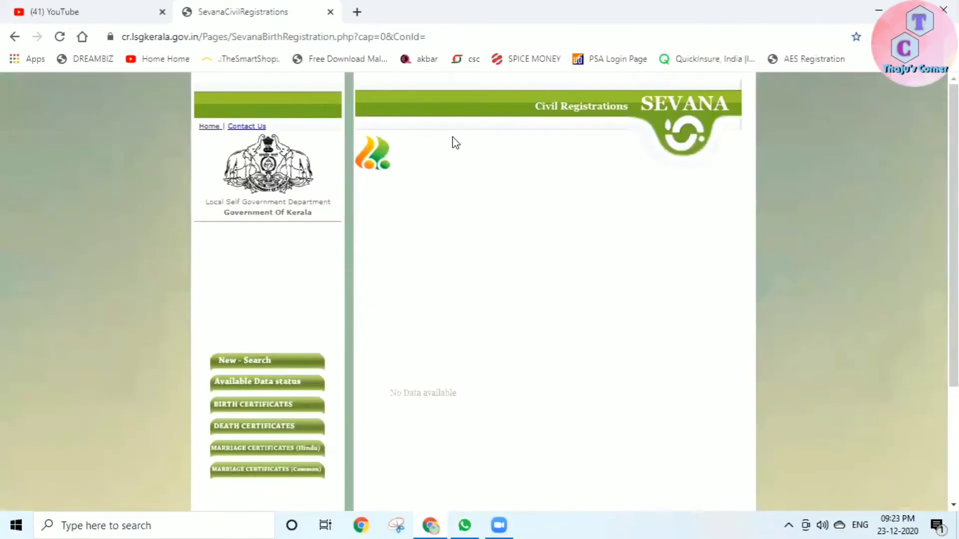
pyautogui.scroll(-3, 642, 289)
pyautogui.scroll(3, 643, 280)
pyautogui.click(205, 127)
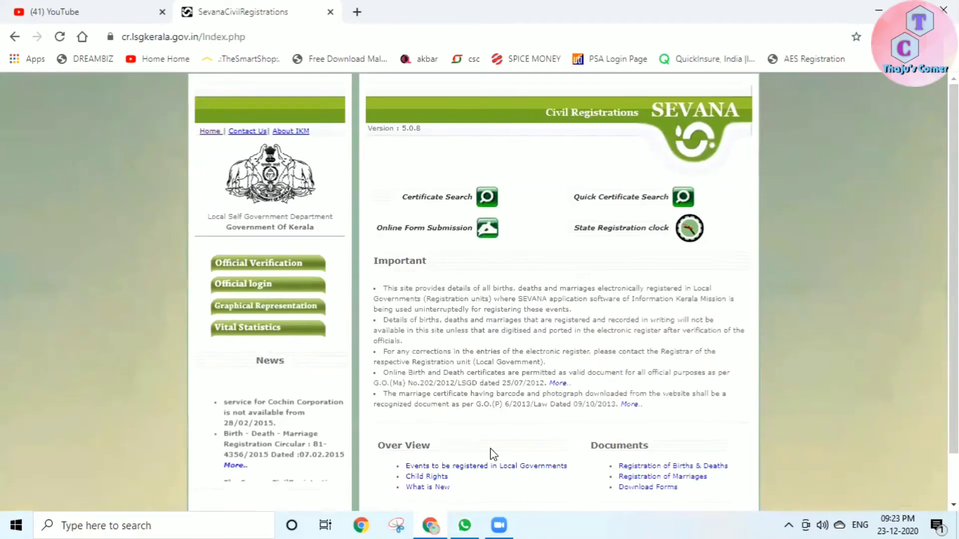
# - Open the Online Form Submission service from the Sevana home page
pyautogui.scroll(-1, 496, 434)
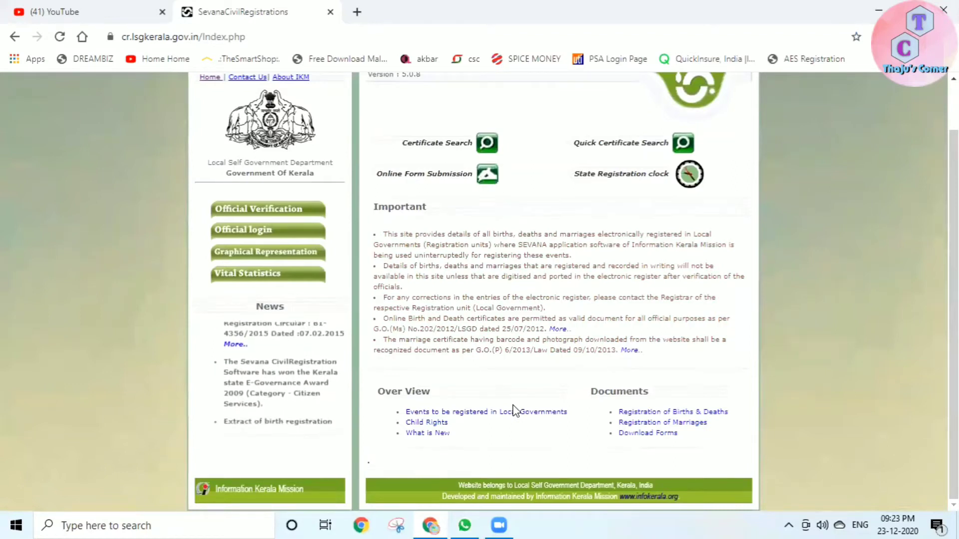
pyautogui.scroll(1, 515, 411)
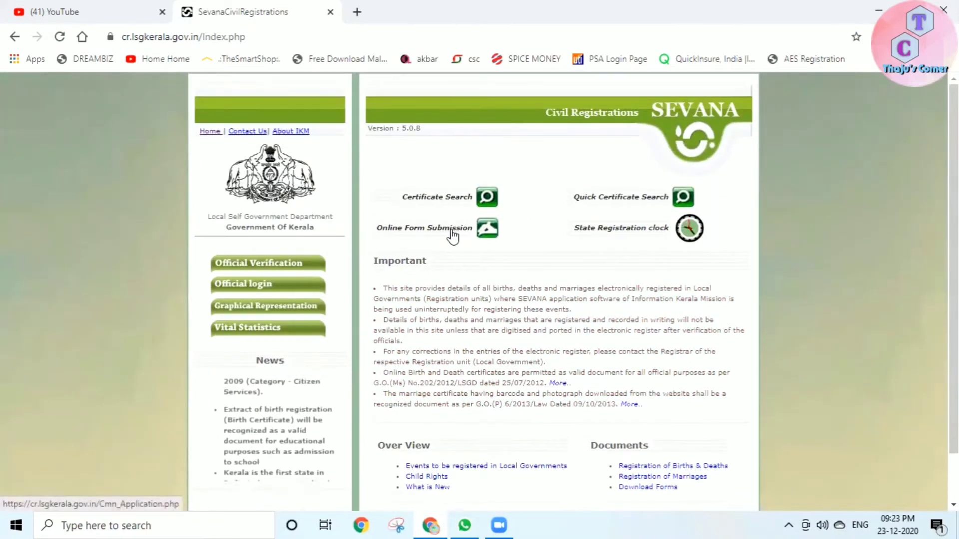
pyautogui.click(490, 234)
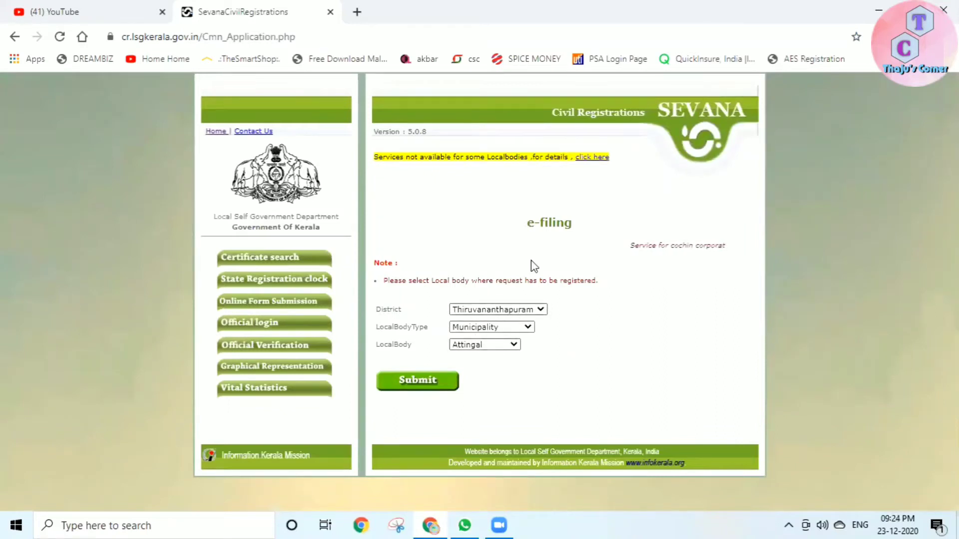
# - Submit the e-filing local body as district Wayanad, type Grama Panchayat, local body Padinharathara
pyautogui.click(502, 310)
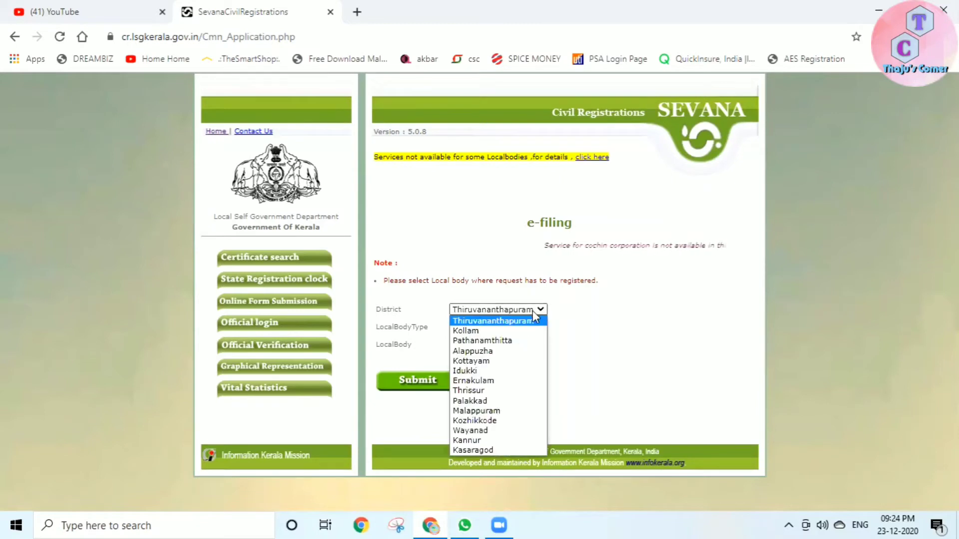
pyautogui.click(477, 431)
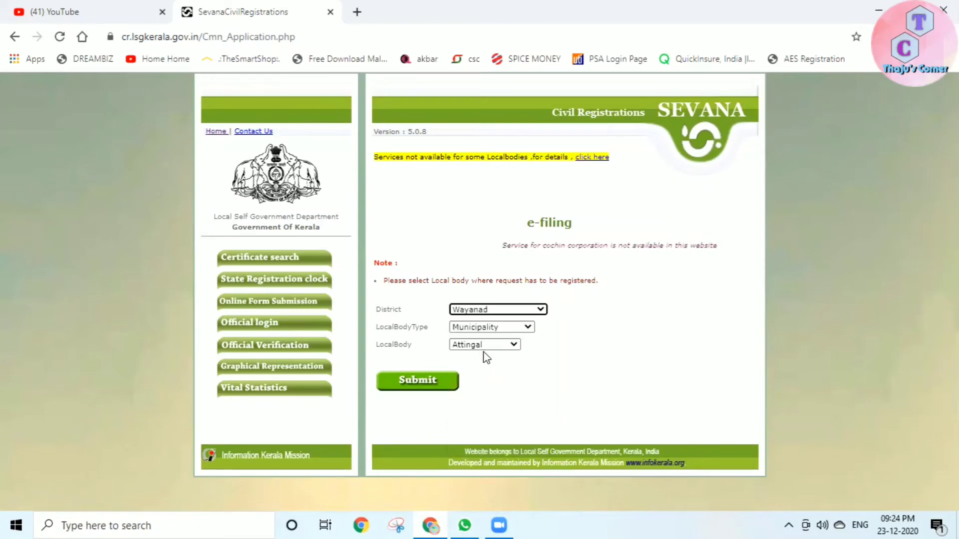
pyautogui.click(518, 328)
pyautogui.click(502, 348)
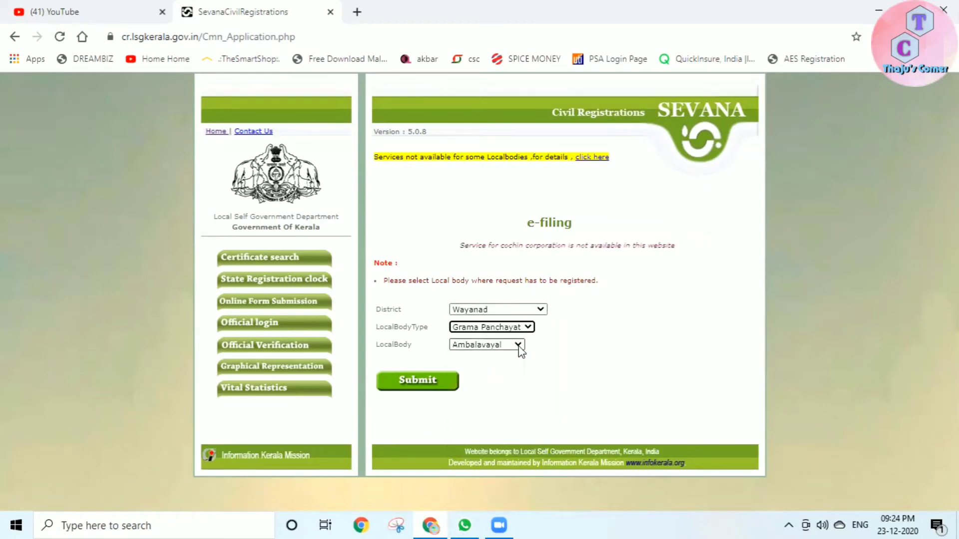
pyautogui.click(517, 344)
pyautogui.click(502, 405)
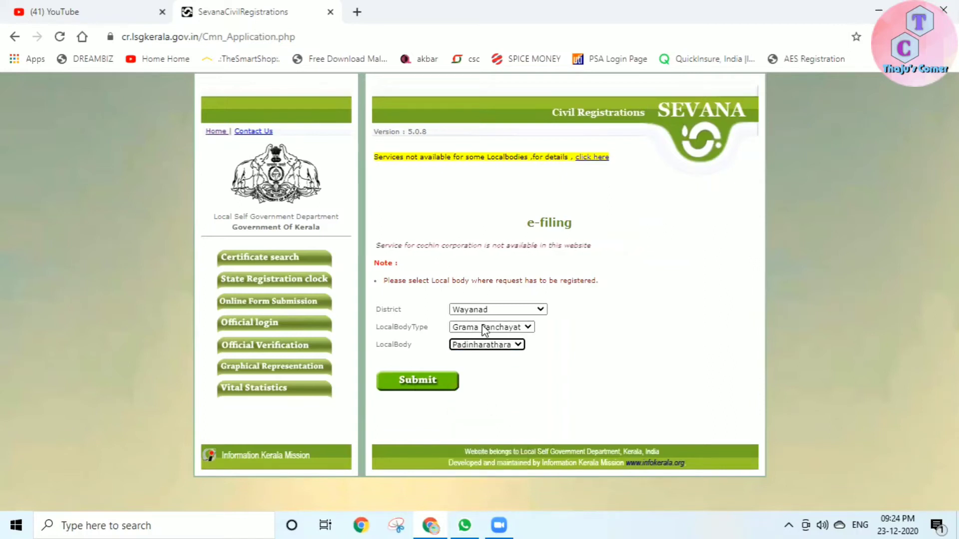
pyautogui.click(433, 380)
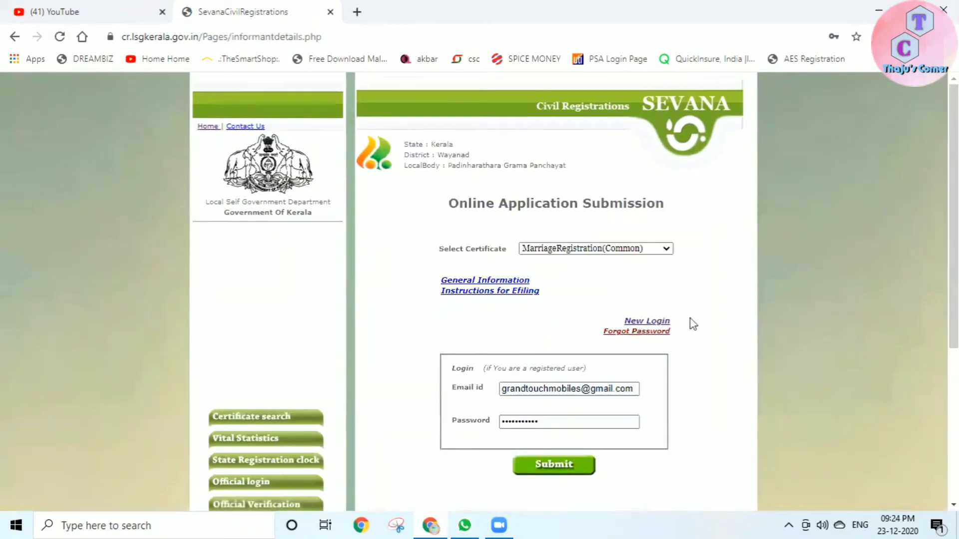
# - Review the fields of the new login registration form and return to the login for registered users
pyautogui.scroll(-3, 700, 325)
pyautogui.scroll(3, 731, 295)
pyautogui.click(655, 322)
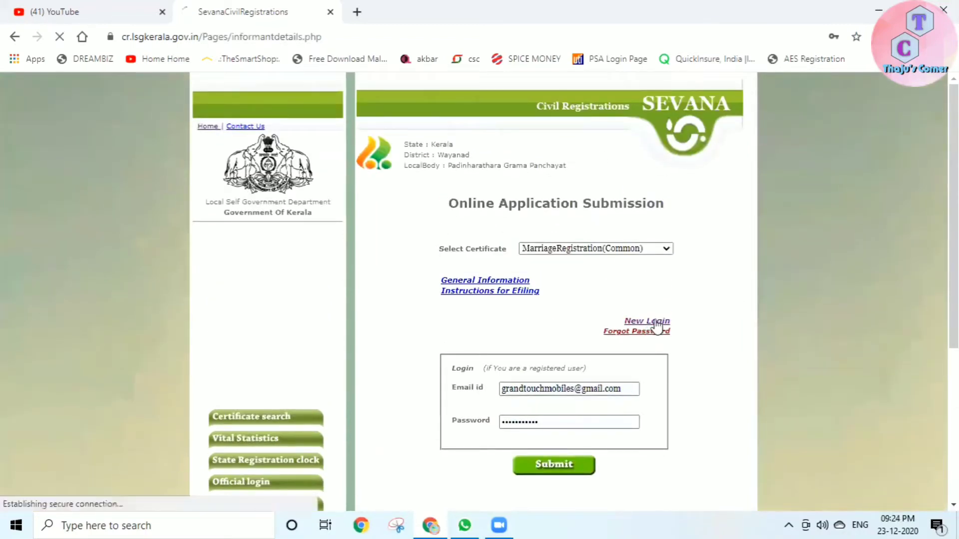
pyautogui.scroll(-2, 587, 289)
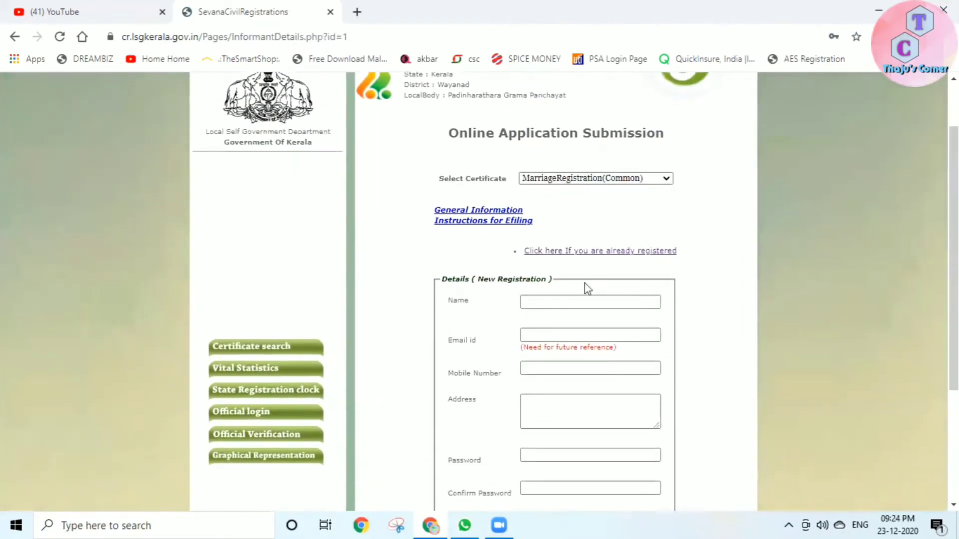
pyautogui.click(556, 305)
pyautogui.scroll(-2, 557, 307)
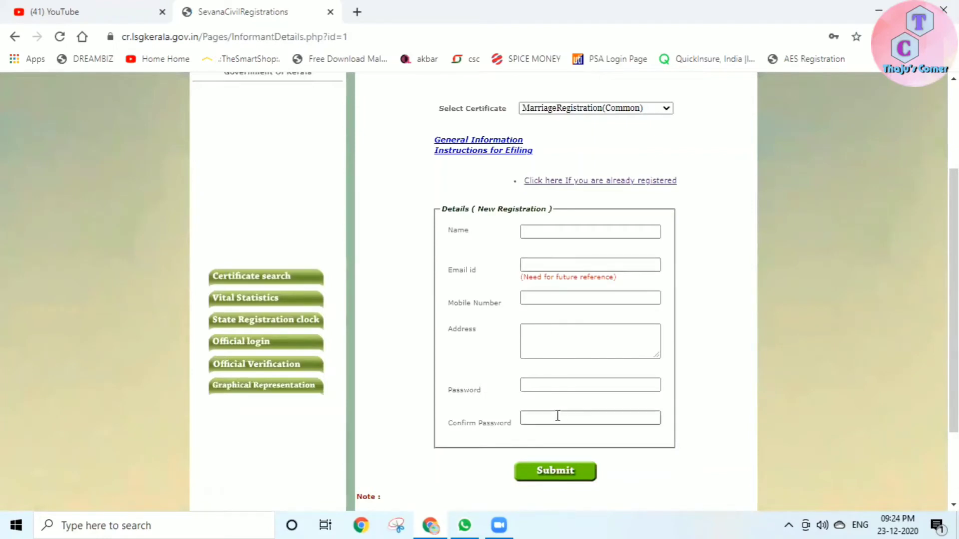
pyautogui.scroll(-1, 559, 415)
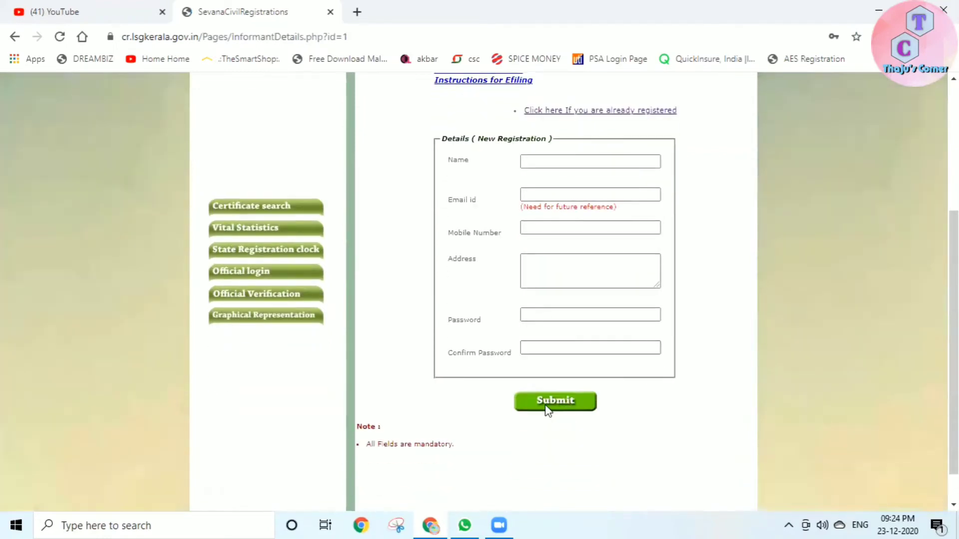
pyautogui.scroll(3, 548, 410)
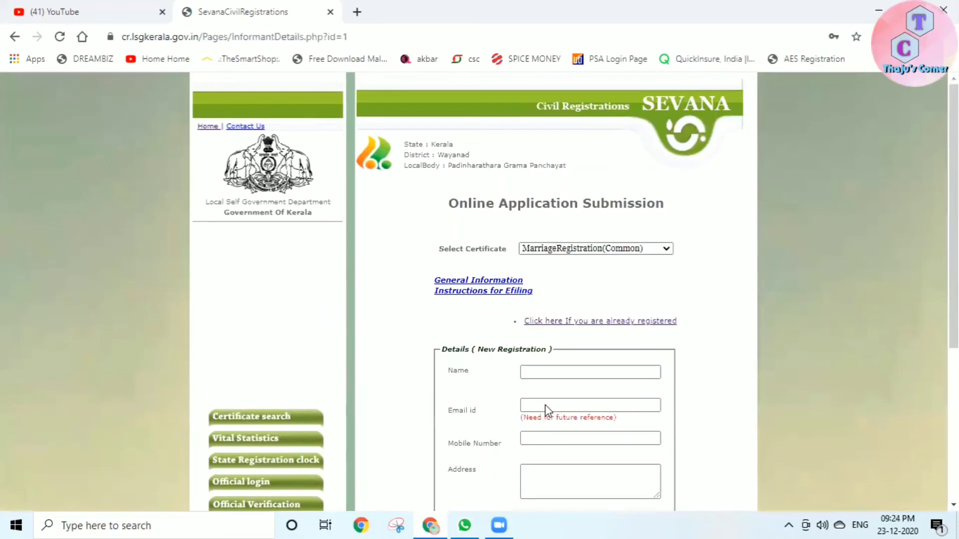
pyautogui.click(625, 324)
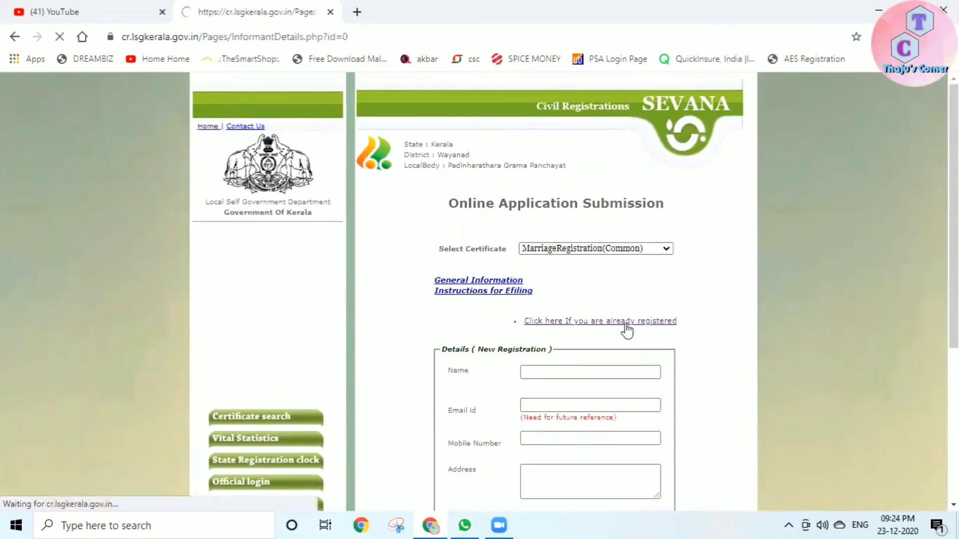
# - Select MarriageRegistration(Common) as the certificate and log in with the prefilled account credentials
pyautogui.scroll(-1, 665, 429)
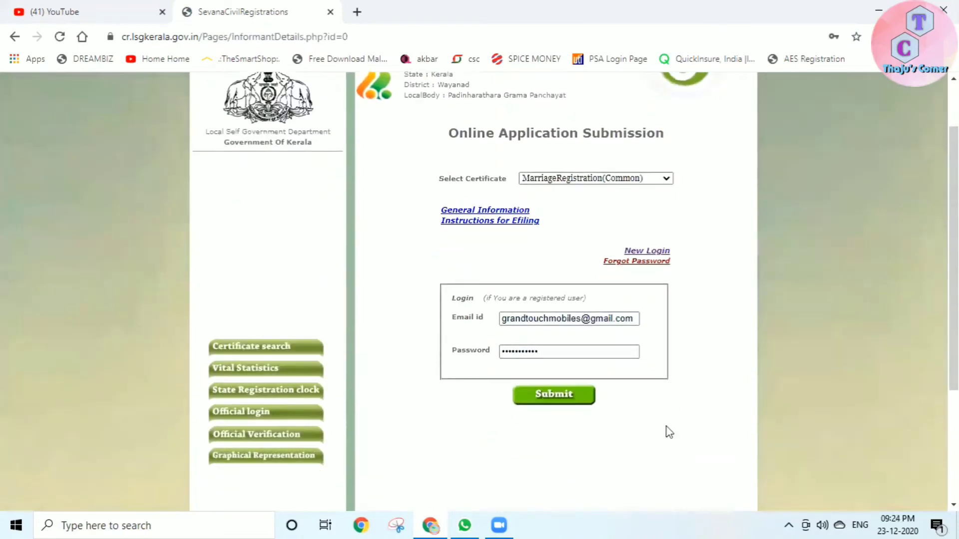
pyautogui.scroll(1, 665, 428)
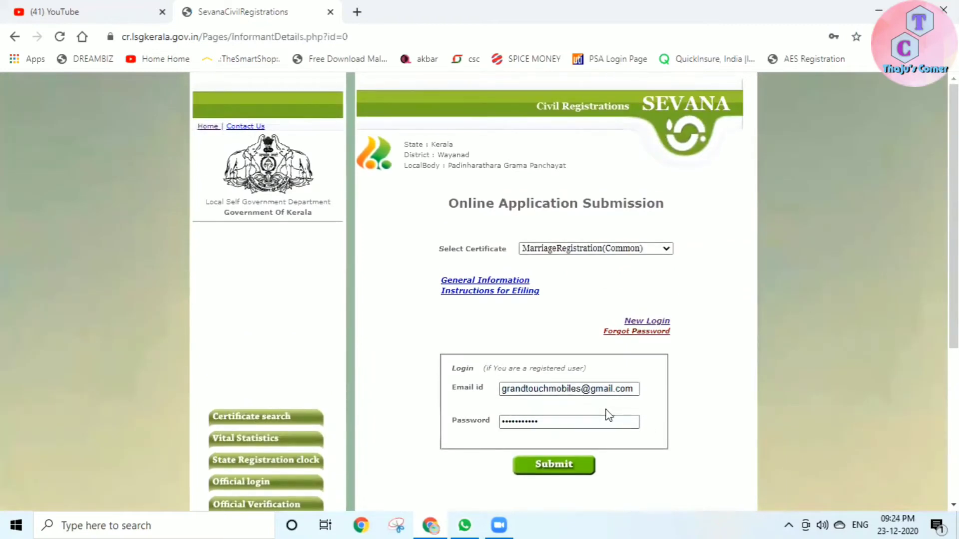
pyautogui.click(610, 256)
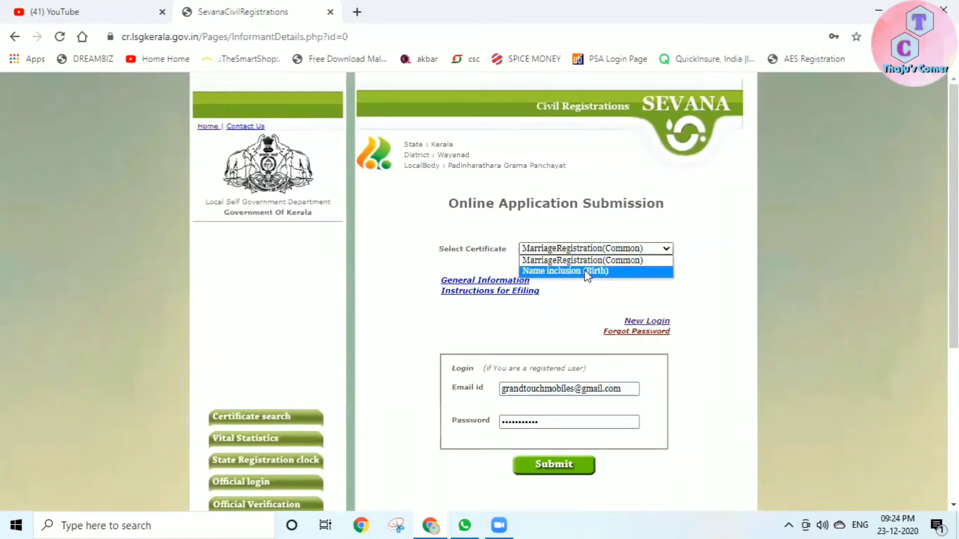
pyautogui.click(591, 261)
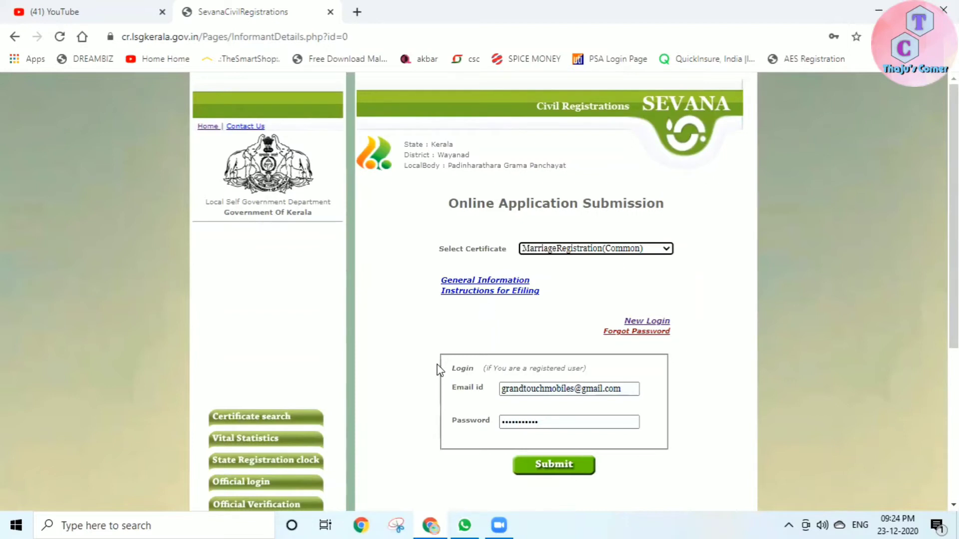
pyautogui.click(561, 459)
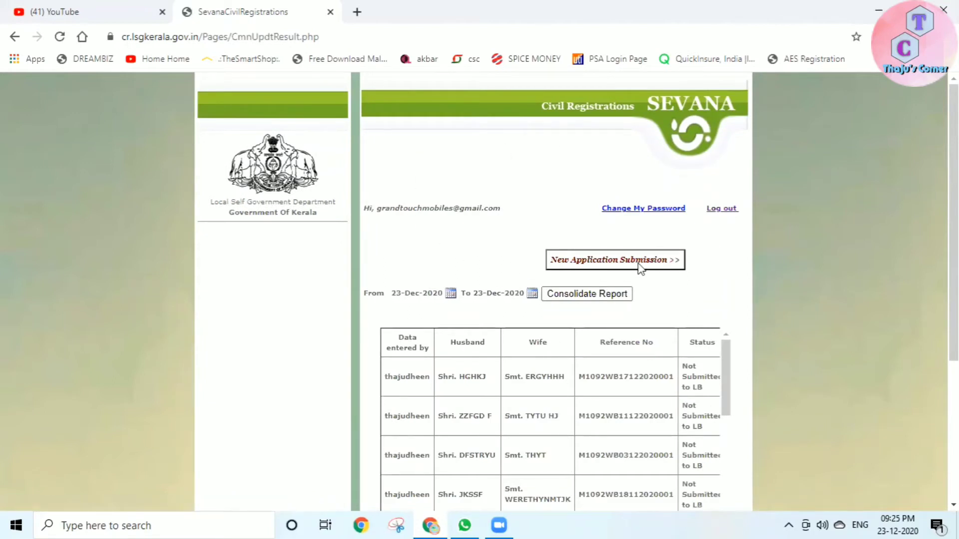
# - Look over the list of earlier applications and start a new application submission
pyautogui.scroll(-4, 666, 313)
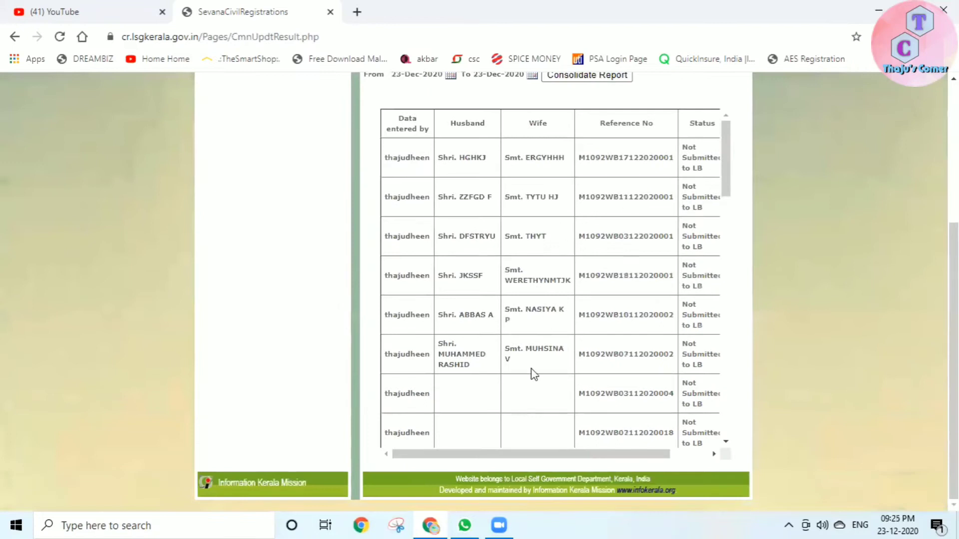
pyautogui.scroll(4, 607, 394)
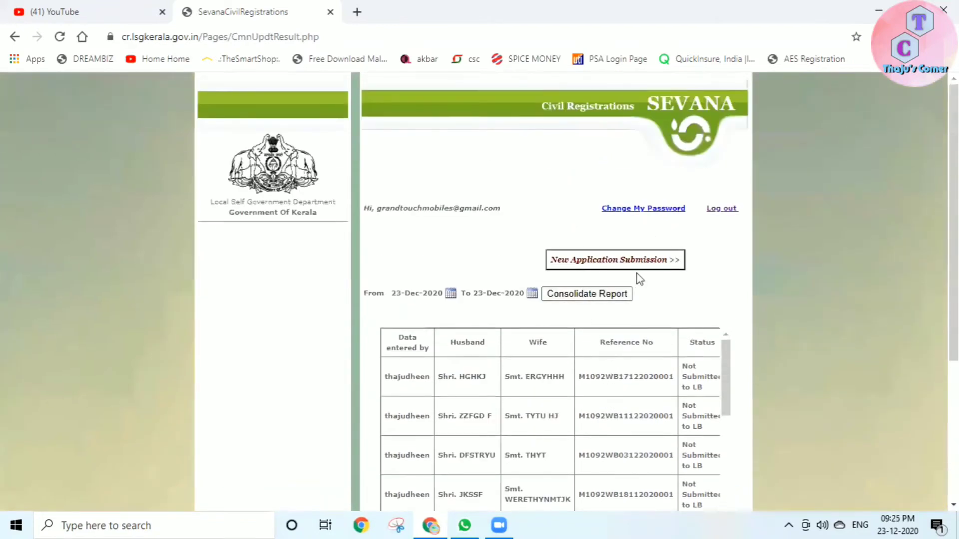
pyautogui.click(631, 262)
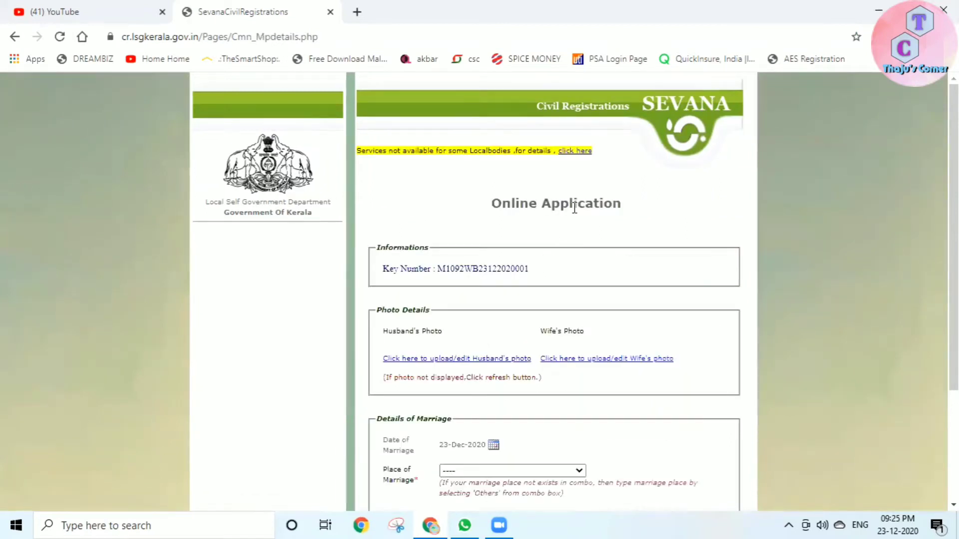
# - Open the upload window for the husband's photo and browse for an image file
pyautogui.scroll(-1, 598, 245)
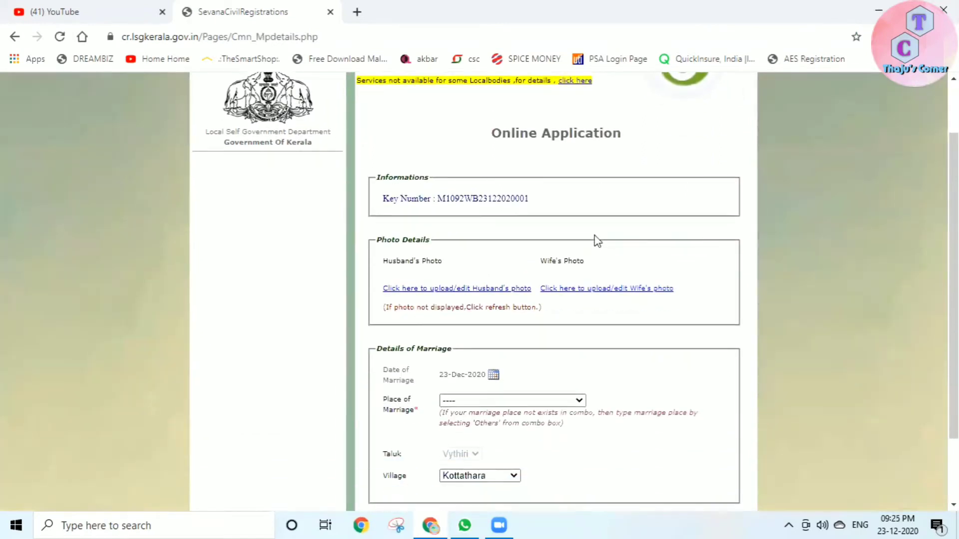
pyautogui.click(497, 290)
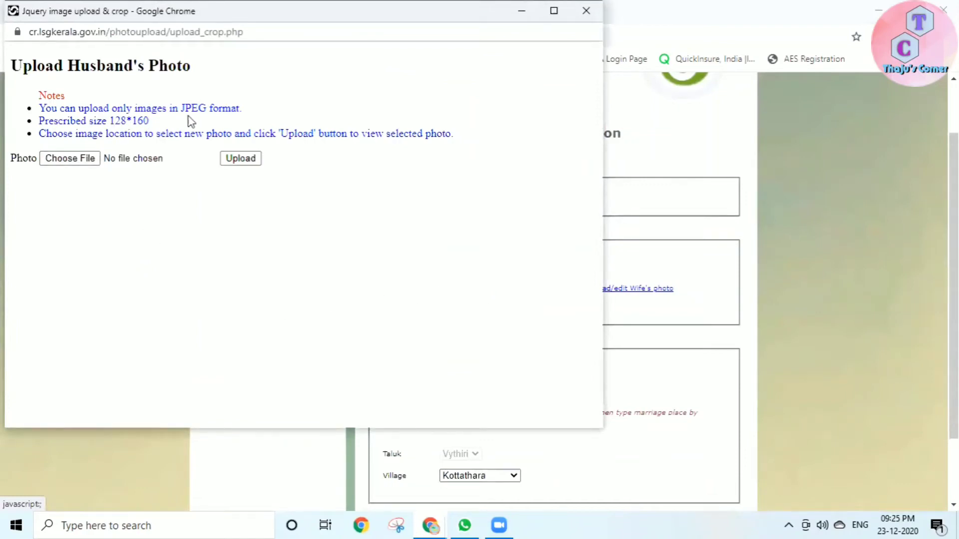
pyautogui.click(87, 163)
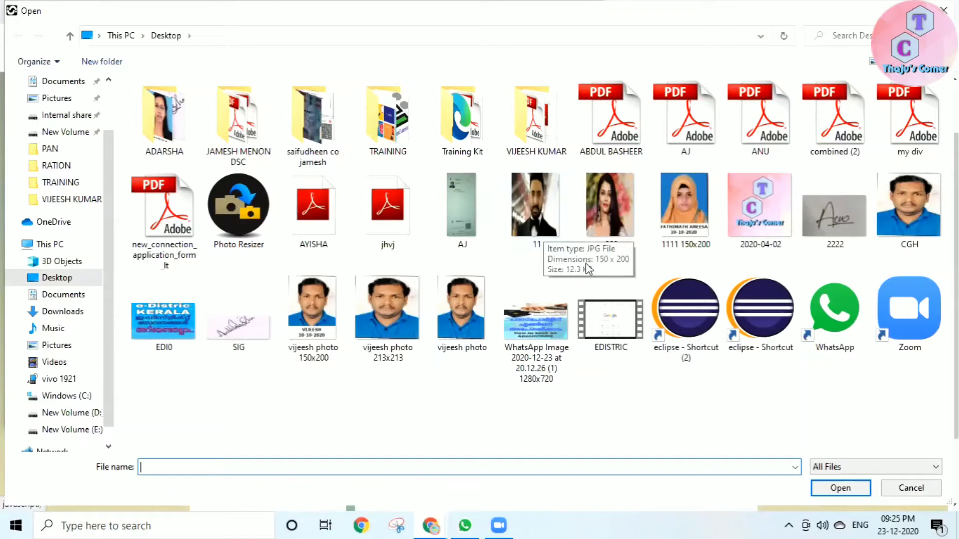
# - Open the Desktop image 11 in Paint from the file chooser
pyautogui.click(532, 220)
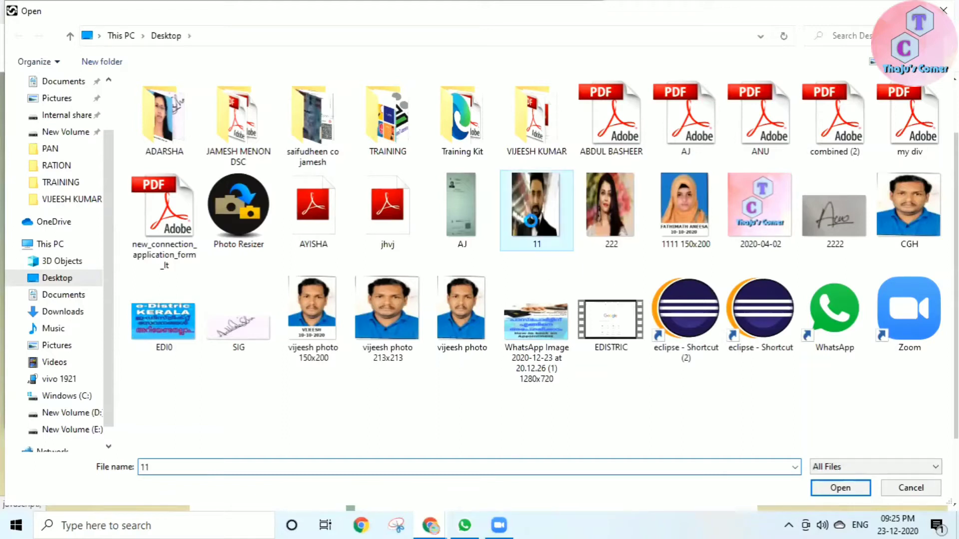
pyautogui.rightClick(531, 221)
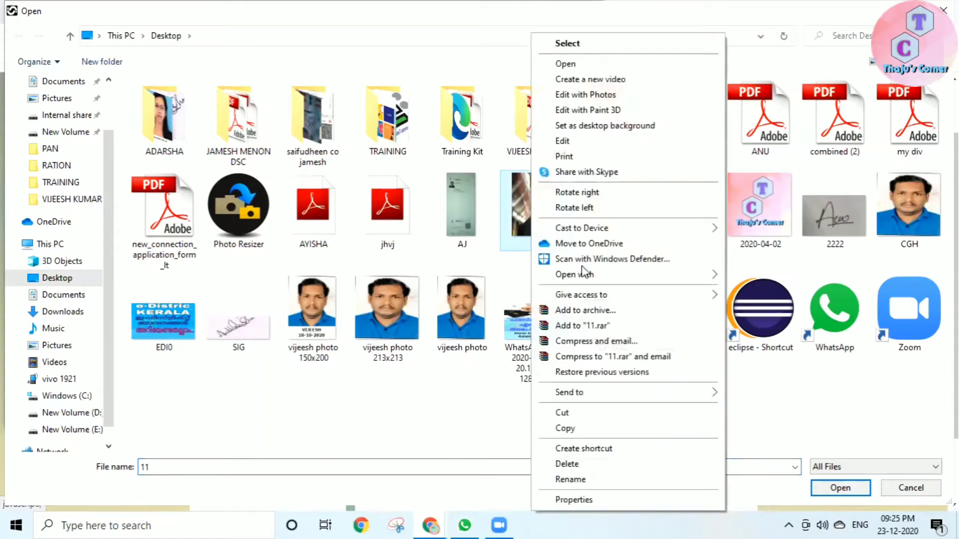
pyautogui.moveTo(582, 284)
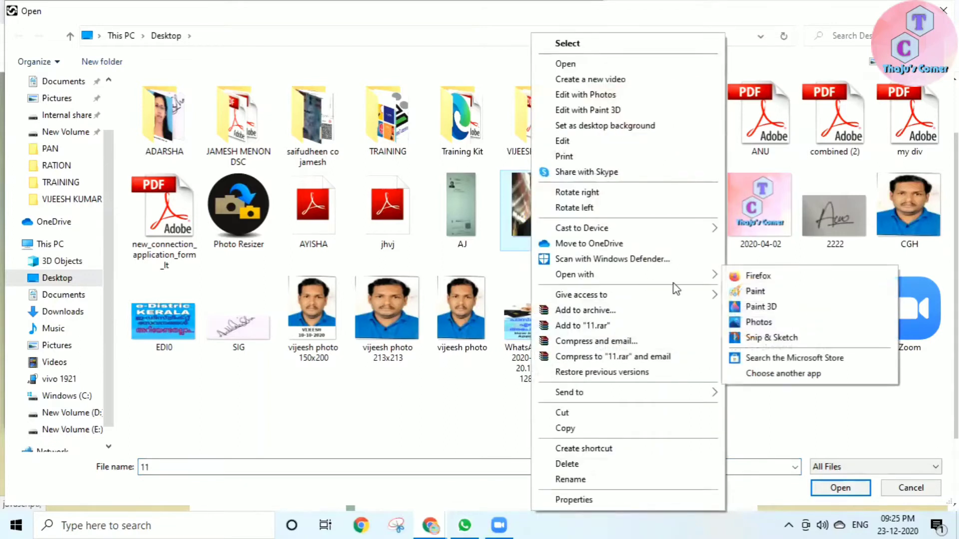
pyautogui.click(754, 292)
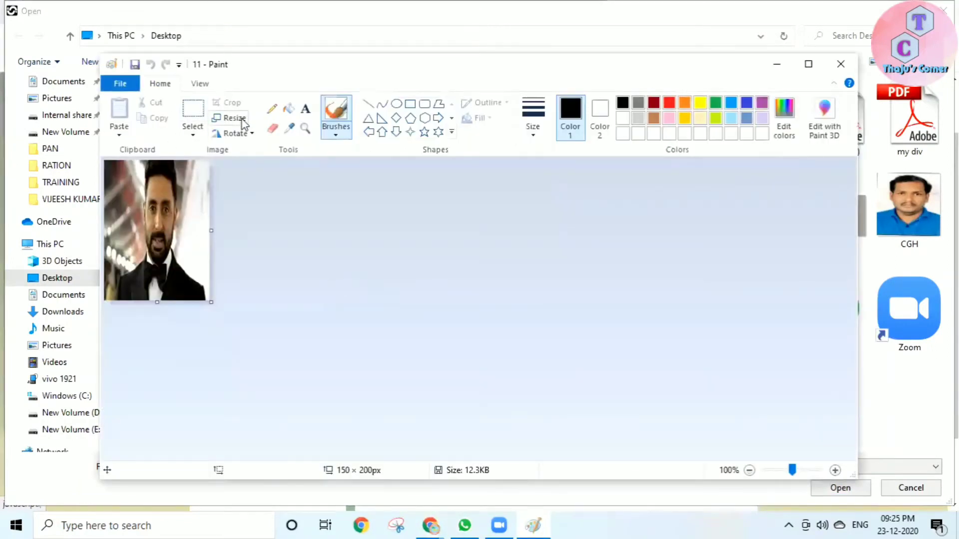
# - Resize the photo to 128 × 160 pixels without maintaining the aspect ratio and save it
pyautogui.click(243, 120)
pyautogui.click(255, 170)
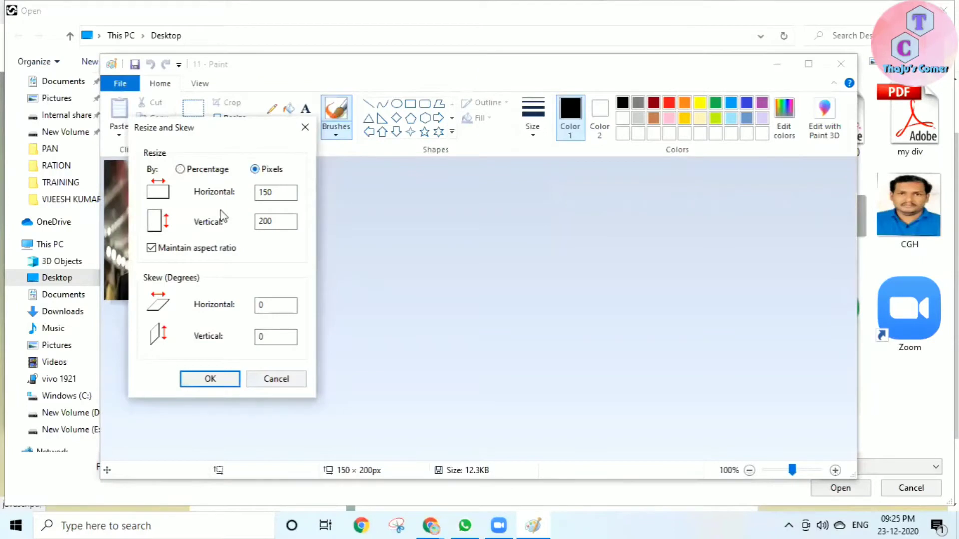
pyautogui.click(151, 248)
pyautogui.doubleClick(270, 192)
pyautogui.write('128')
pyautogui.press('Tab')
pyautogui.write('160')
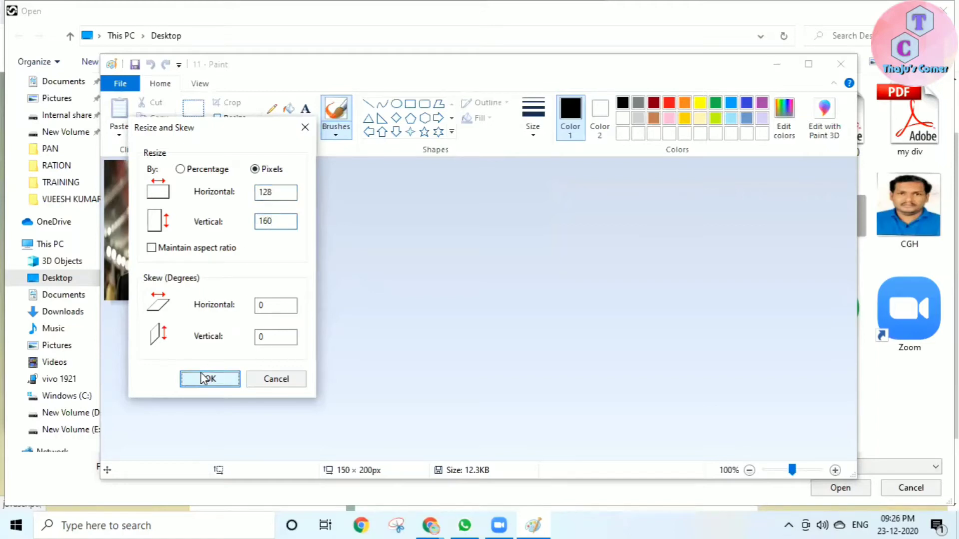
pyautogui.click(203, 379)
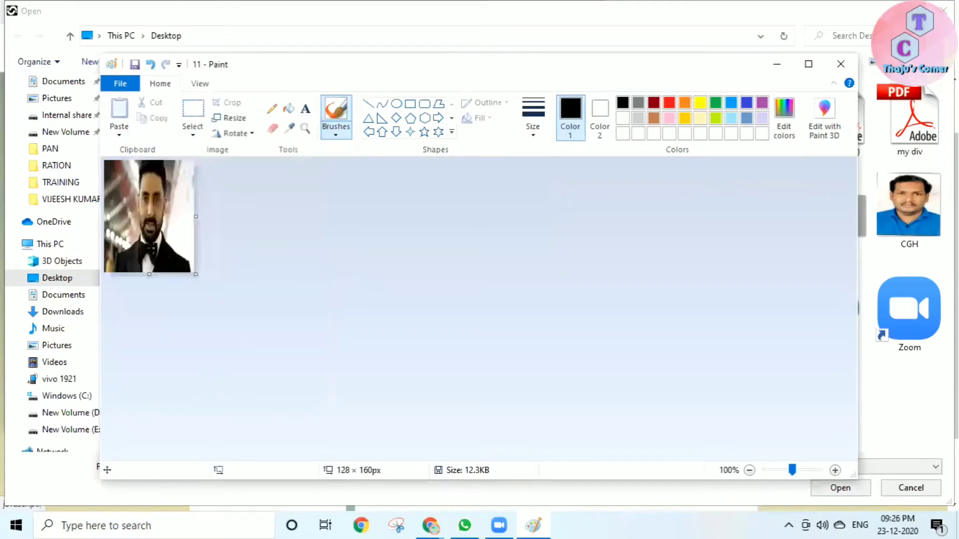
pyautogui.click(121, 83)
pyautogui.click(141, 170)
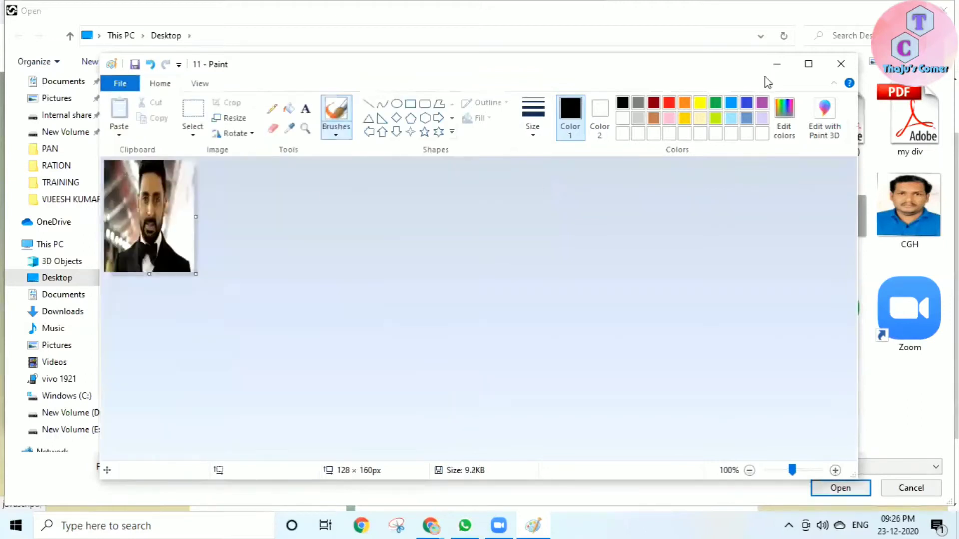
# - Close Paint, upload the resized image 11 as the husband's photo, and save it without cropping to return to the application
pyautogui.click(841, 64)
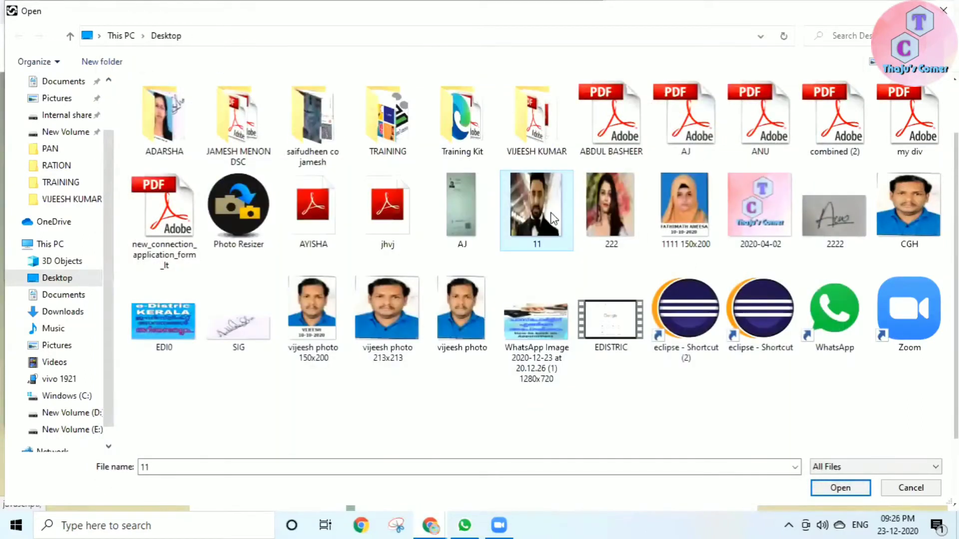
pyautogui.click(845, 489)
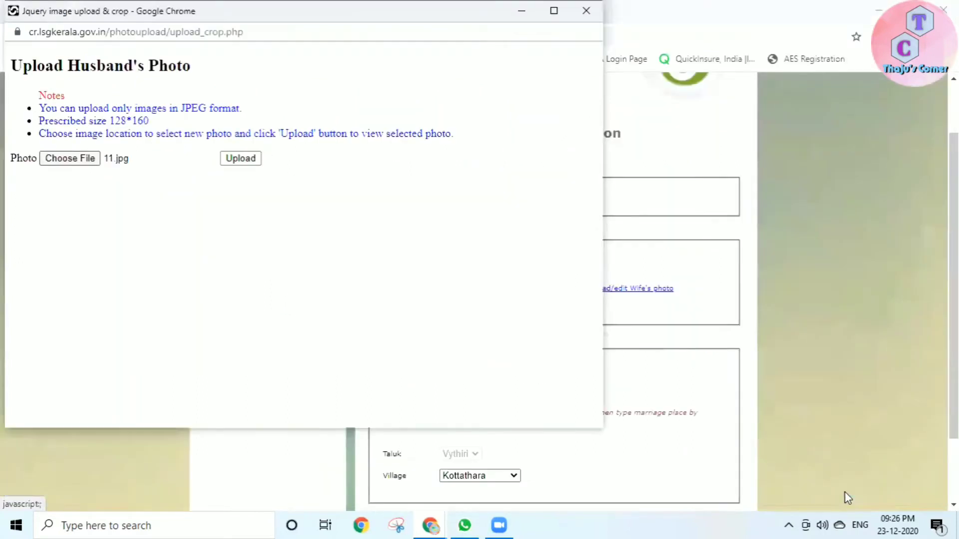
pyautogui.click(225, 165)
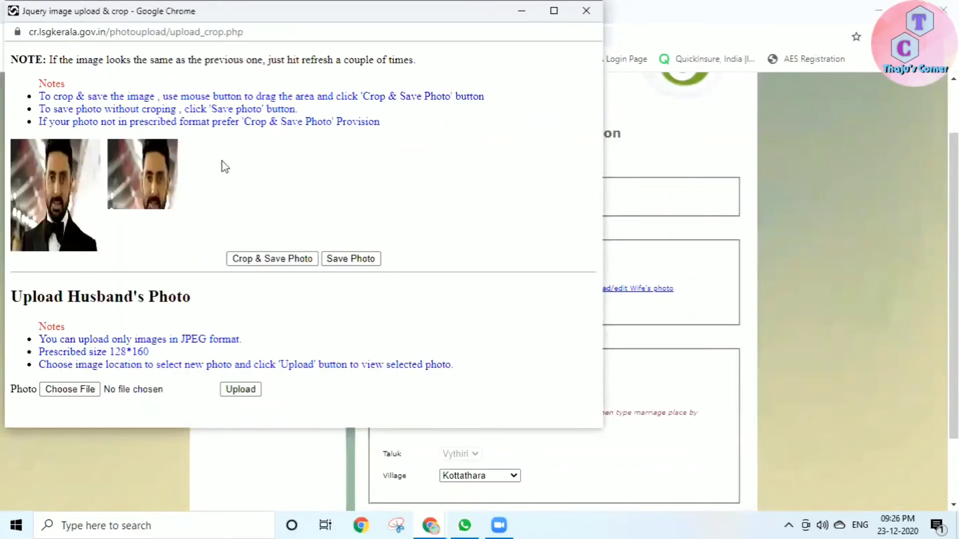
pyautogui.click(360, 264)
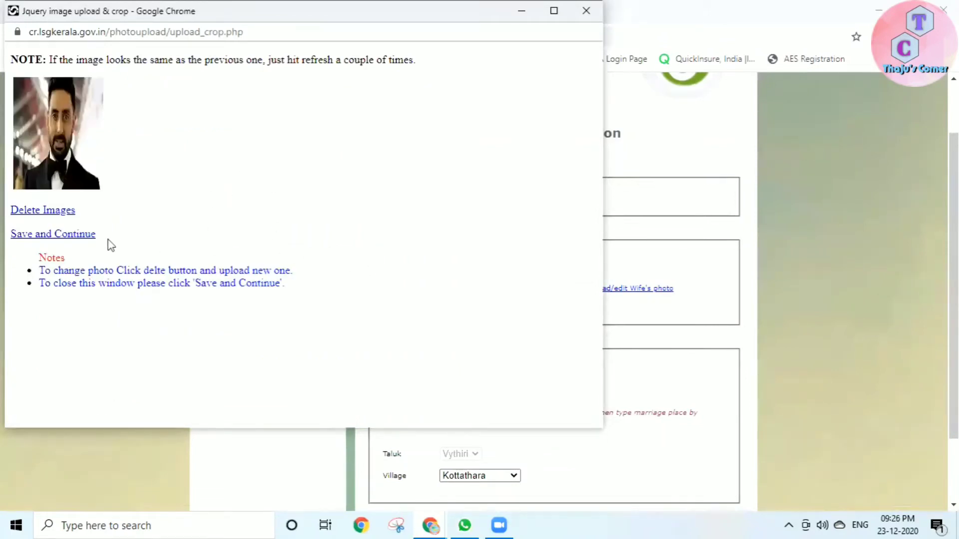
pyautogui.click(79, 235)
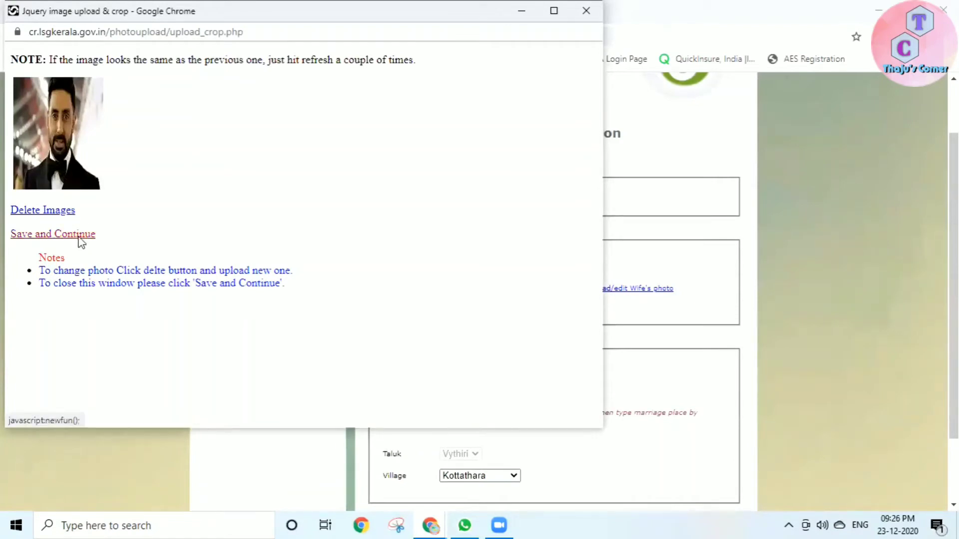
# - Open the upload window for the wife's photo and open the Desktop image 222 in Paint from the file chooser
pyautogui.scroll(-3, 465, 289)
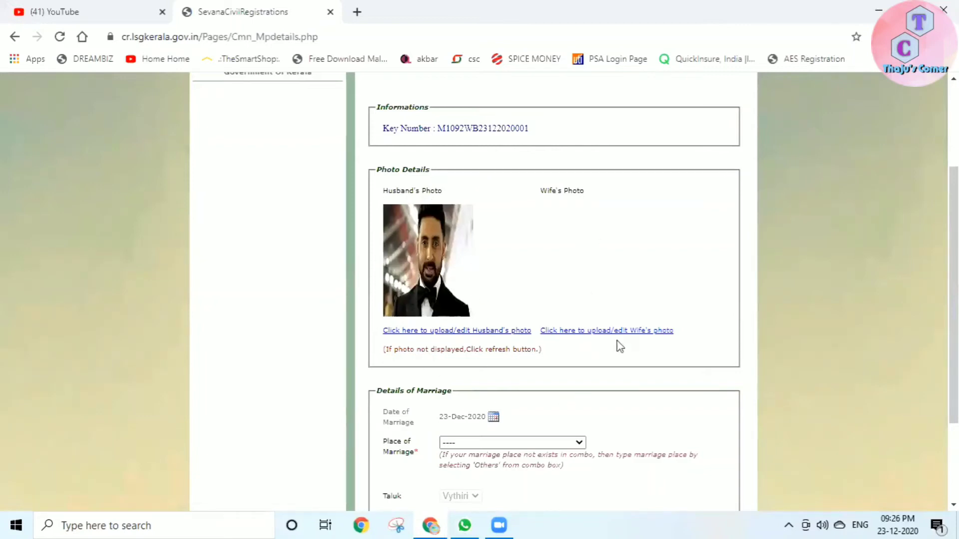
pyautogui.click(603, 331)
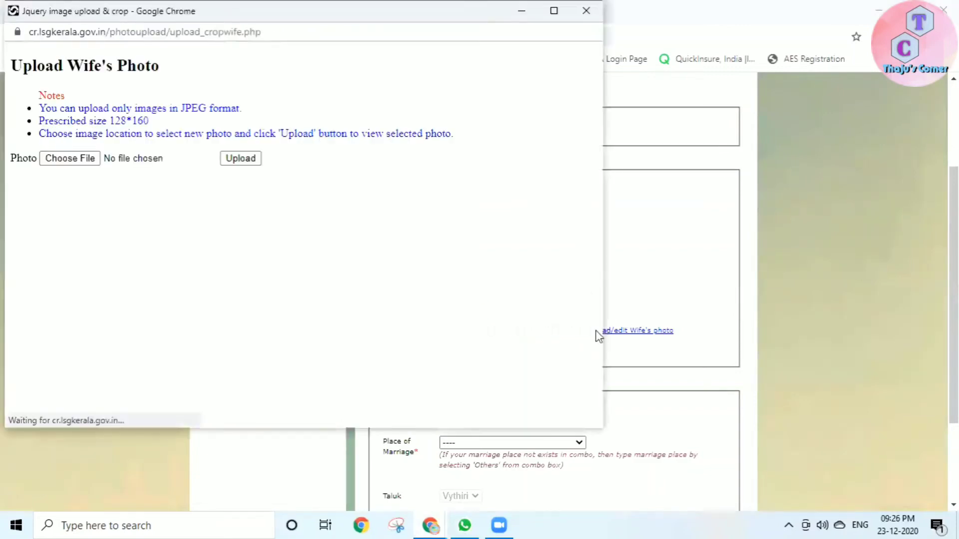
pyautogui.click(85, 162)
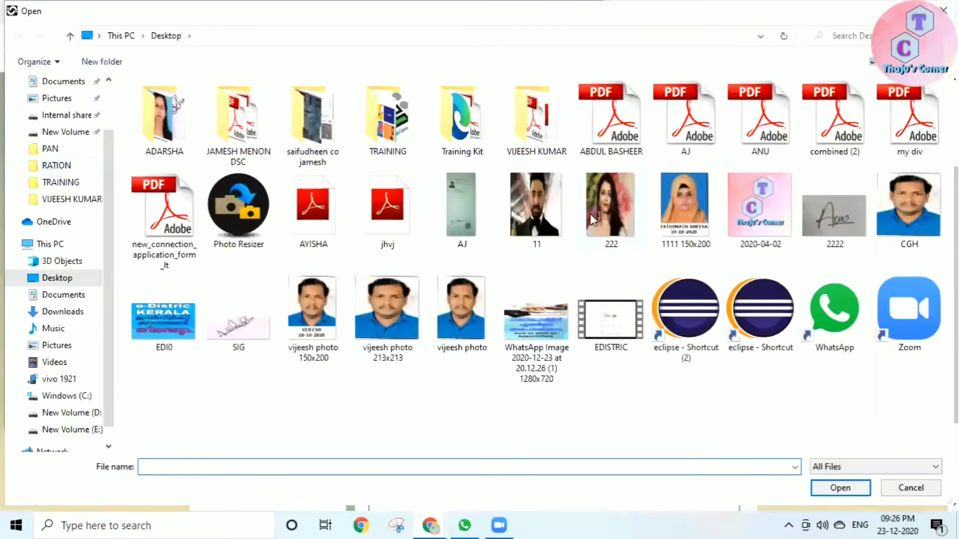
pyautogui.click(591, 218)
pyautogui.rightClick(590, 214)
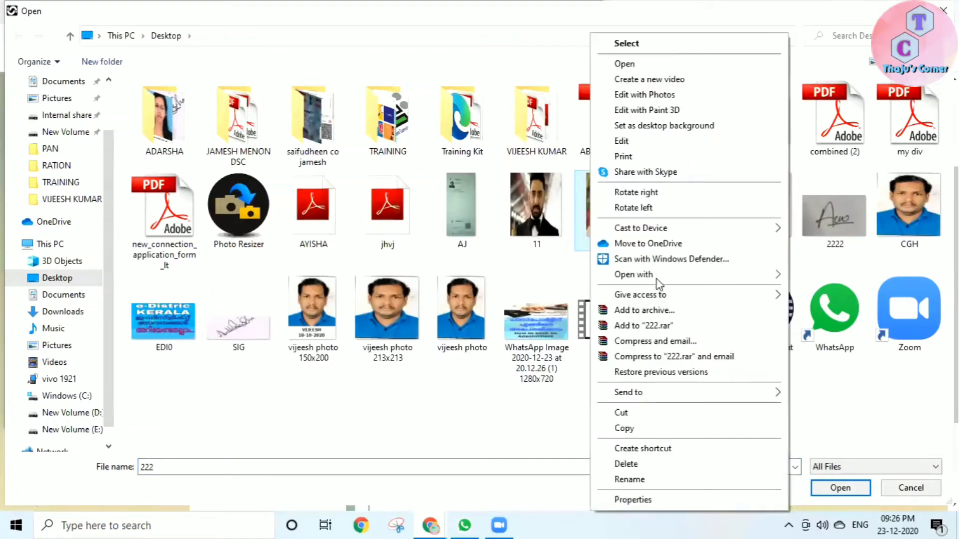
pyautogui.moveTo(654, 280)
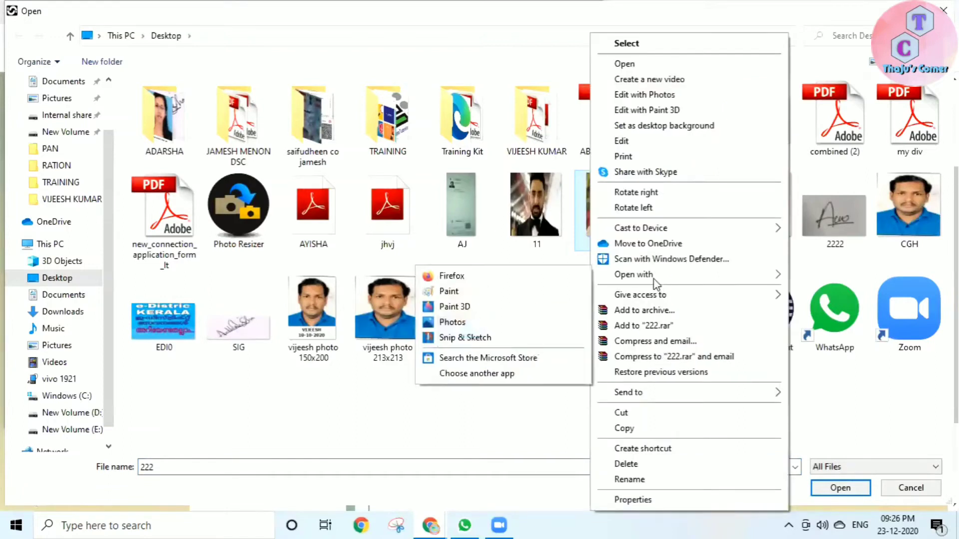
pyautogui.click(471, 288)
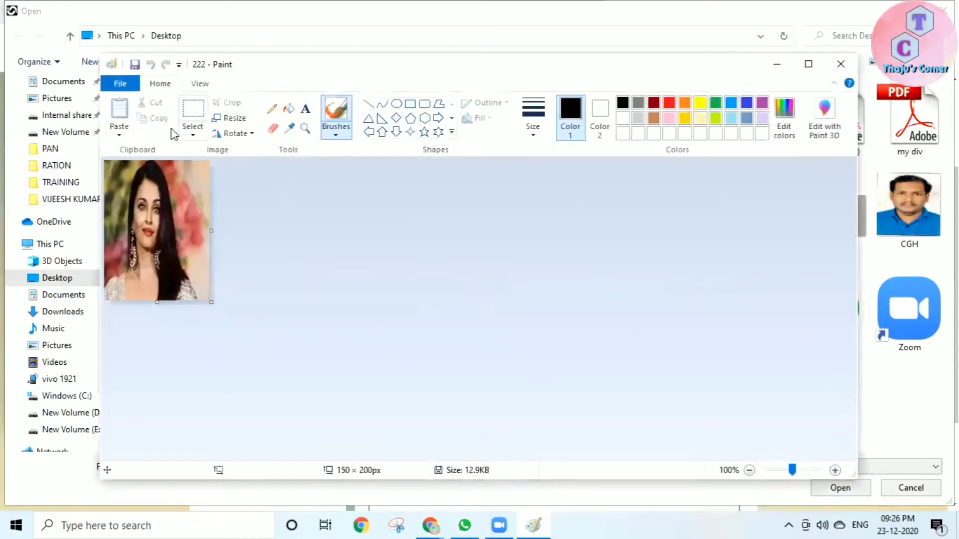
# - Resize the wife's image to 128 × 160 pixels without maintaining the aspect ratio, save it, and close Paint
pyautogui.click(234, 118)
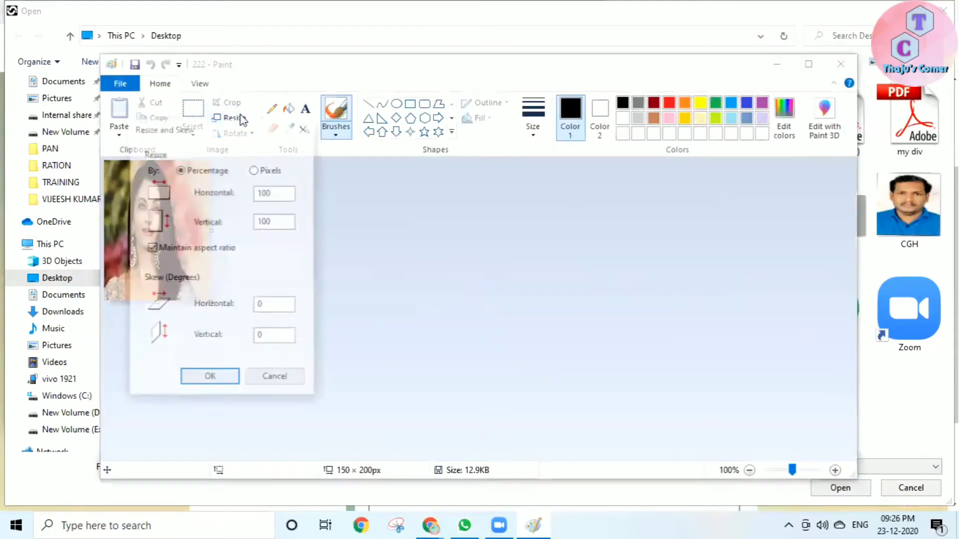
pyautogui.click(254, 169)
pyautogui.click(152, 248)
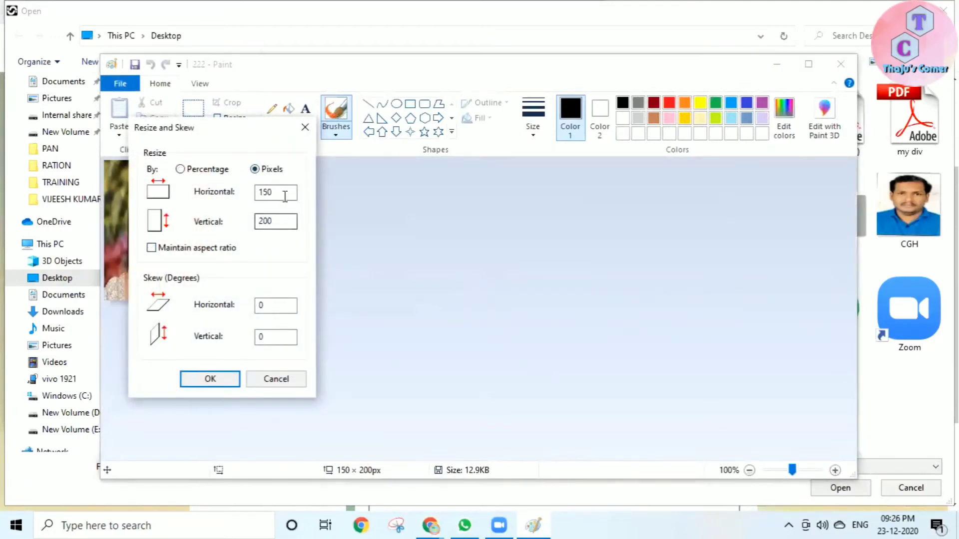
pyautogui.moveTo(285, 196); pyautogui.dragTo(240, 213)
pyautogui.write('12')
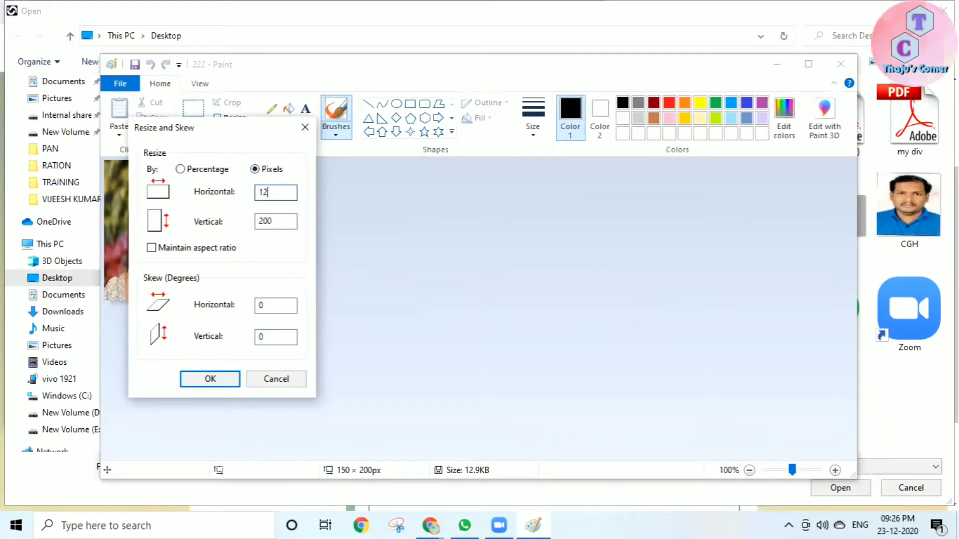
pyautogui.write('8')
pyautogui.press('Tab')
pyautogui.write('1')
pyautogui.click(214, 385)
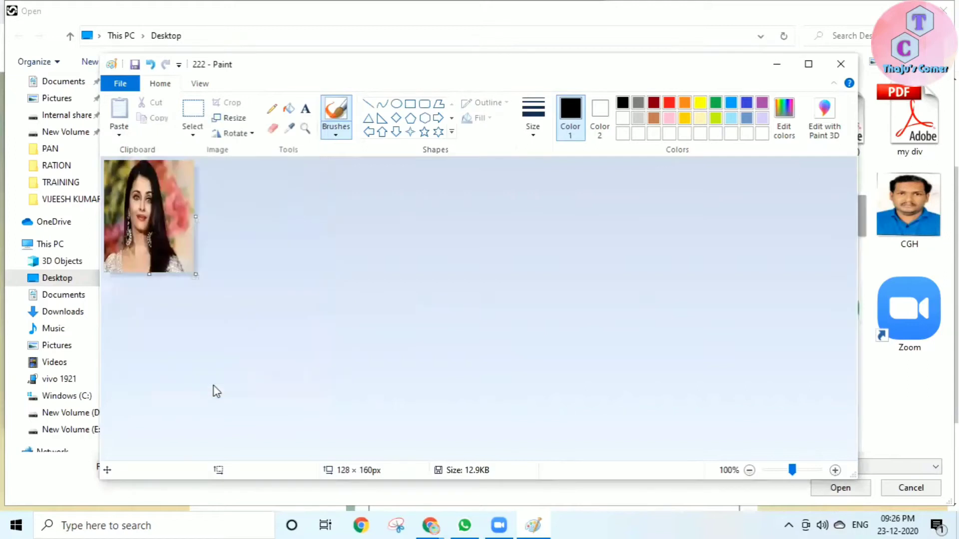
pyautogui.click(124, 85)
pyautogui.click(132, 169)
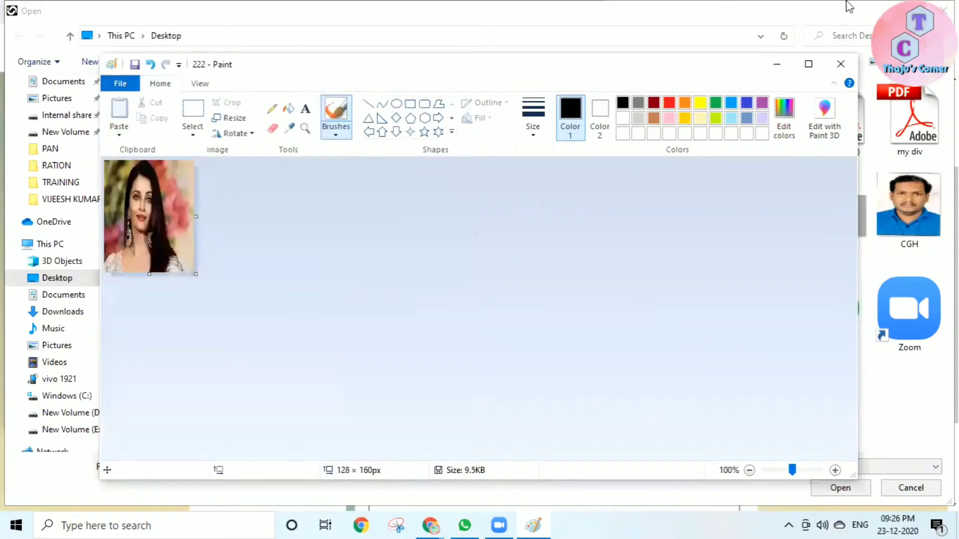
pyautogui.click(841, 64)
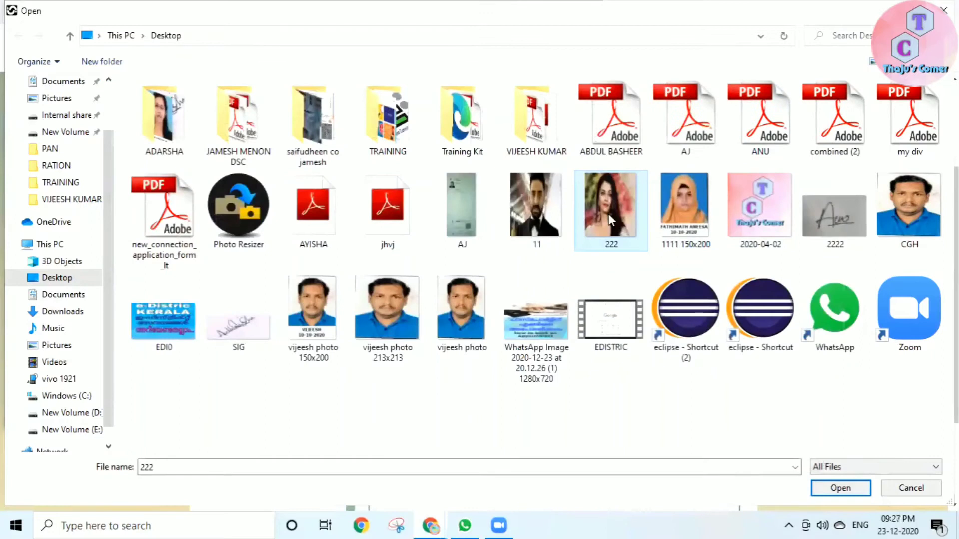
# - Upload image 222 as the wife's photo, save it without cropping, and continue back to the application
pyautogui.click(841, 488)
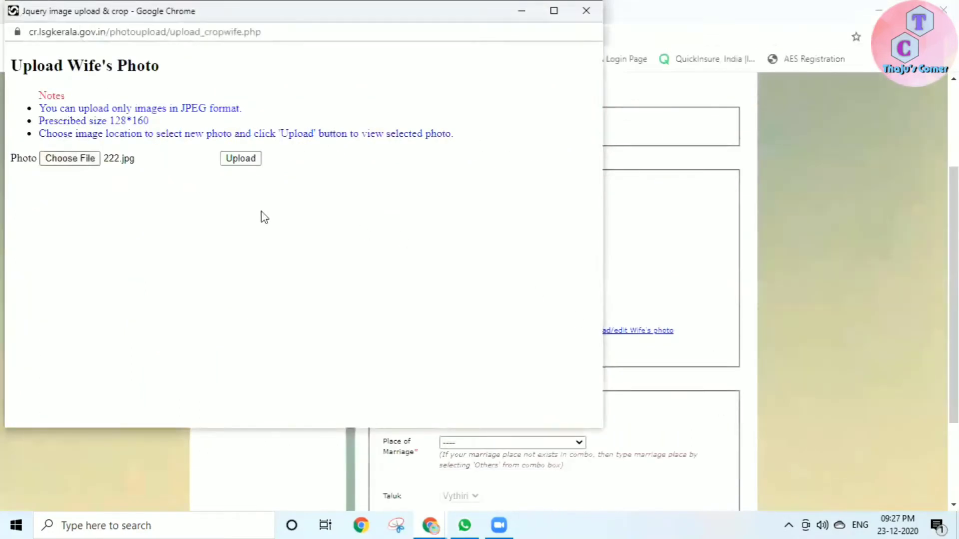
pyautogui.click(244, 160)
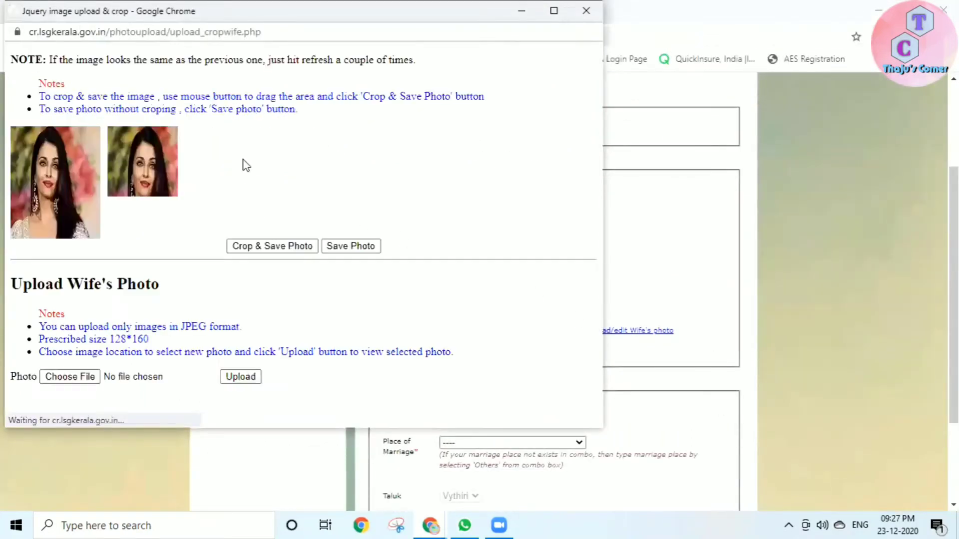
pyautogui.click(361, 247)
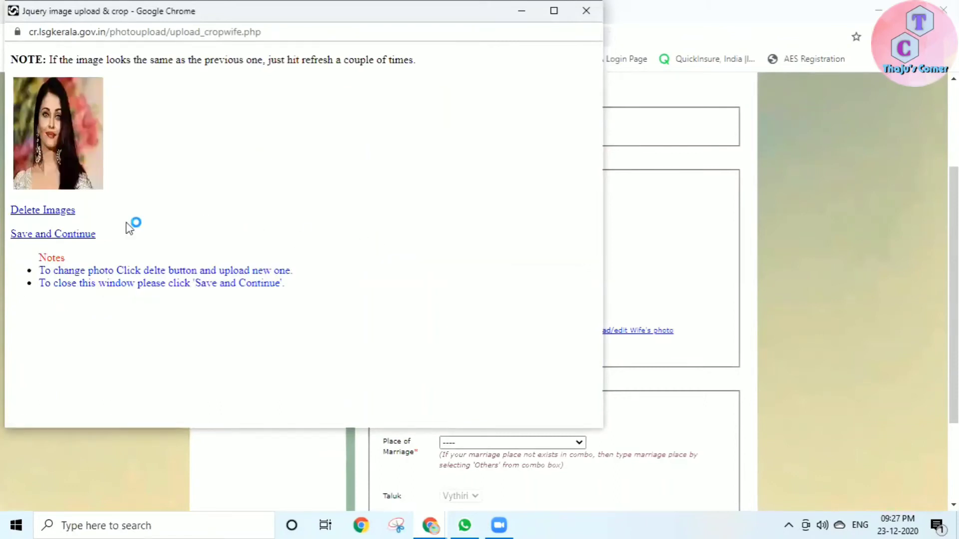
pyautogui.click(74, 235)
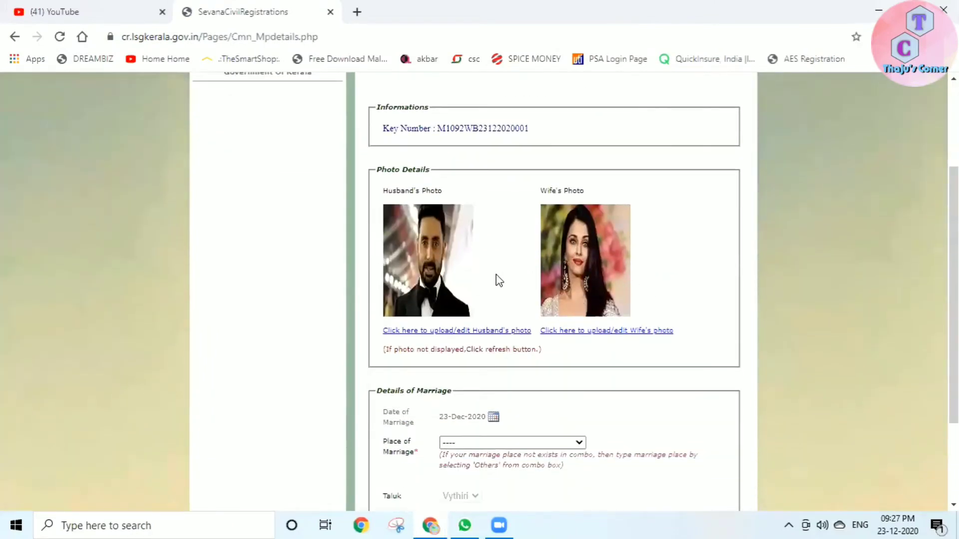
# - Set the date of marriage to 01-Dec-2020 in the marriage details
pyautogui.scroll(-3, 564, 270)
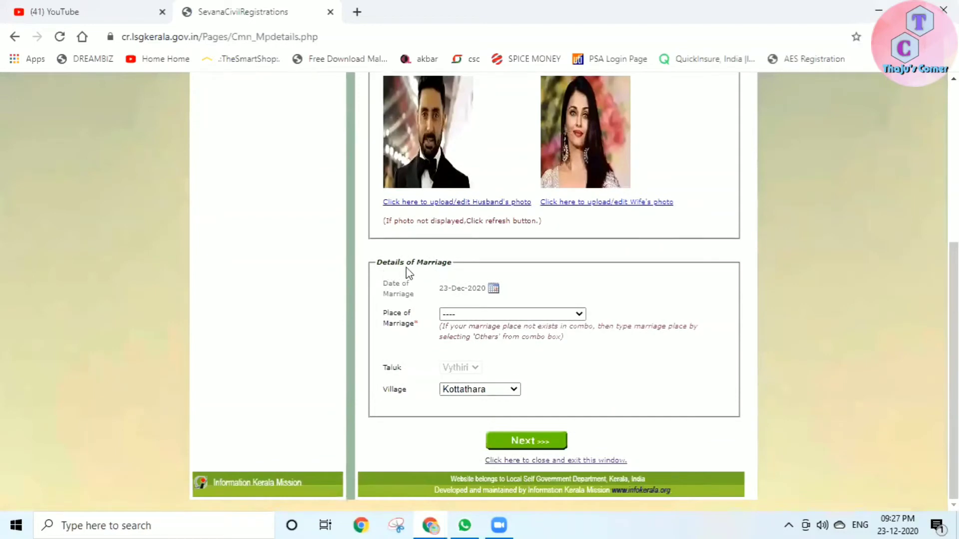
pyautogui.click(494, 289)
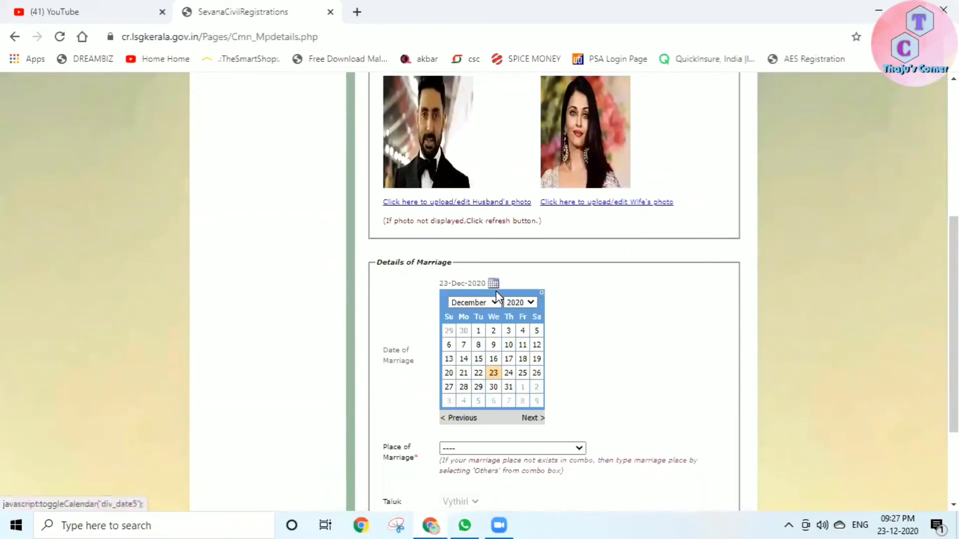
pyautogui.click(477, 332)
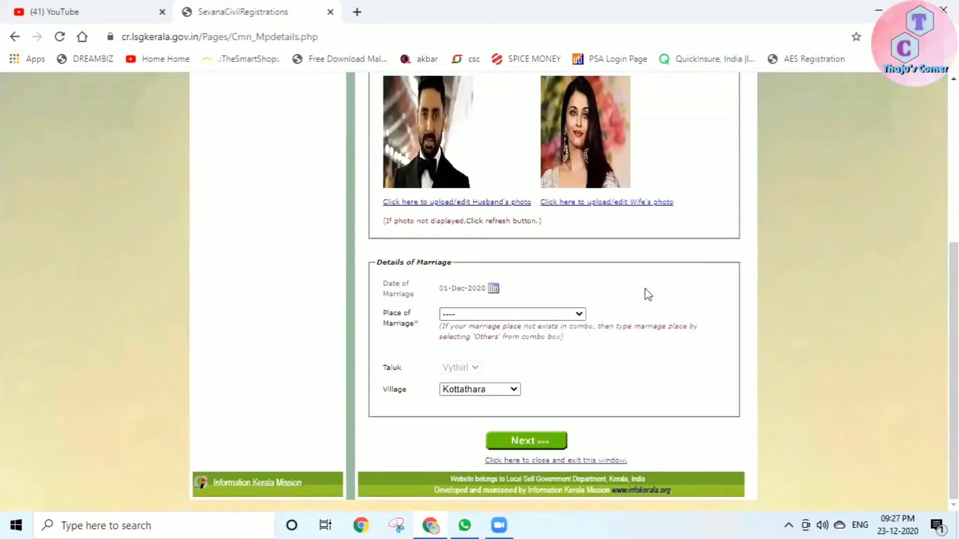
# - Set the place of marriage to Others and specify it as HJGJHHGHG
pyautogui.scroll(5, 645, 289)
pyautogui.scroll(-5, 599, 245)
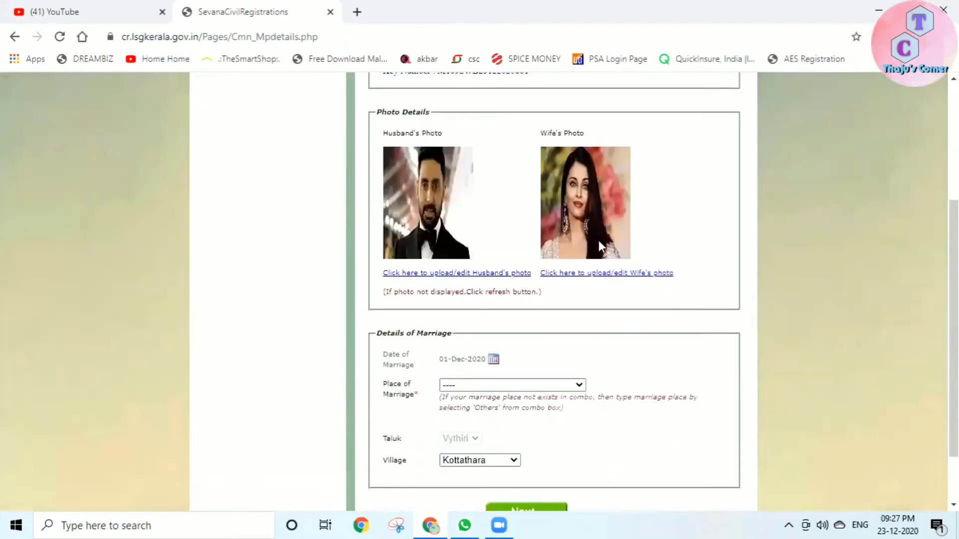
pyautogui.click(494, 315)
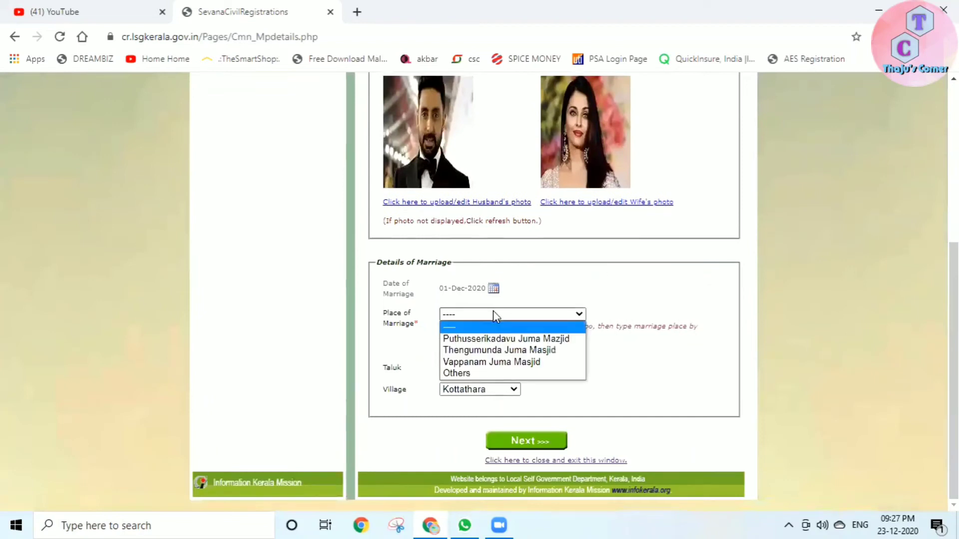
pyautogui.click(498, 373)
pyautogui.scroll(-1, 590, 320)
pyautogui.click(541, 344)
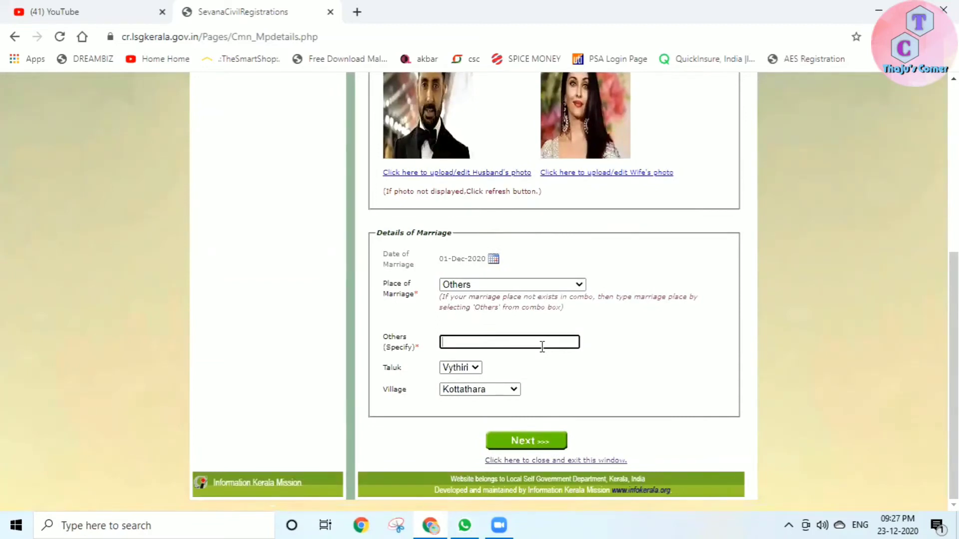
pyautogui.write('HJGJHHGHG')
# - Choose Kottathara as the village and proceed to the husband's details page
pyautogui.click(483, 394)
pyautogui.click(489, 400)
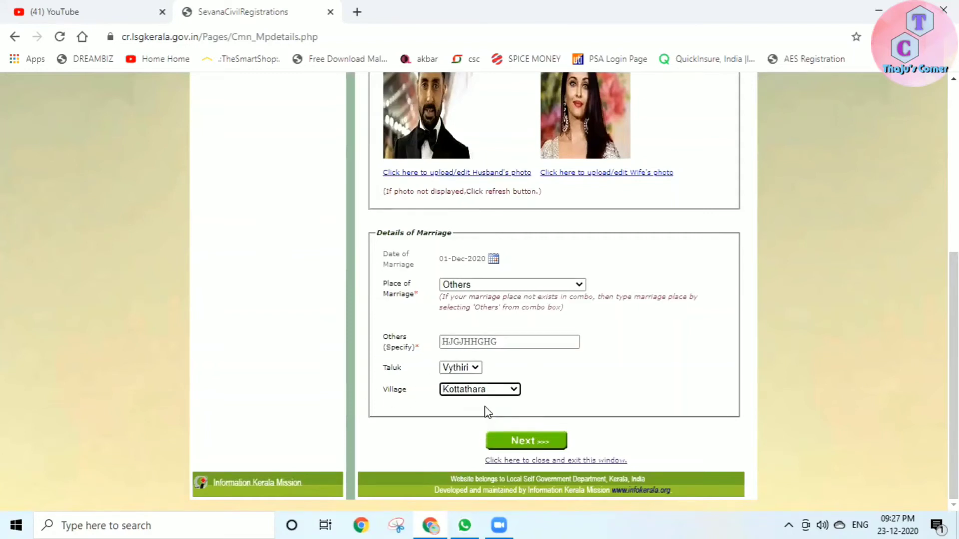
pyautogui.click(538, 441)
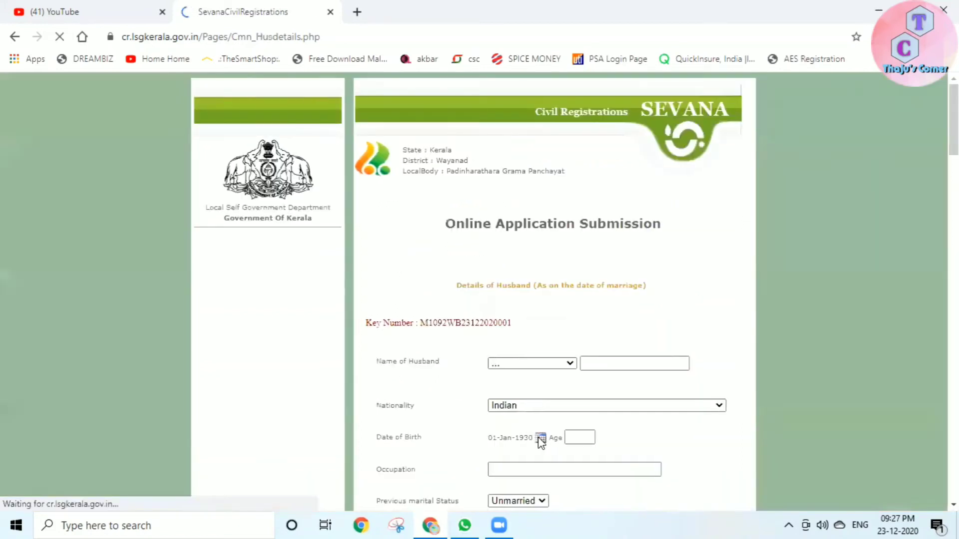
# - Select the title Shri. for the husband and enter the husband's name
pyautogui.scroll(-1, 559, 280)
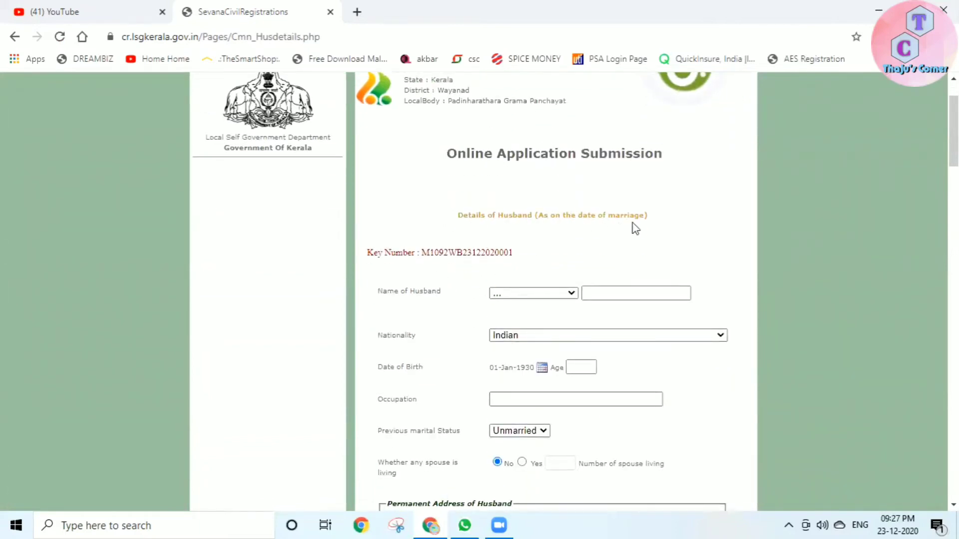
pyautogui.scroll(-2, 634, 225)
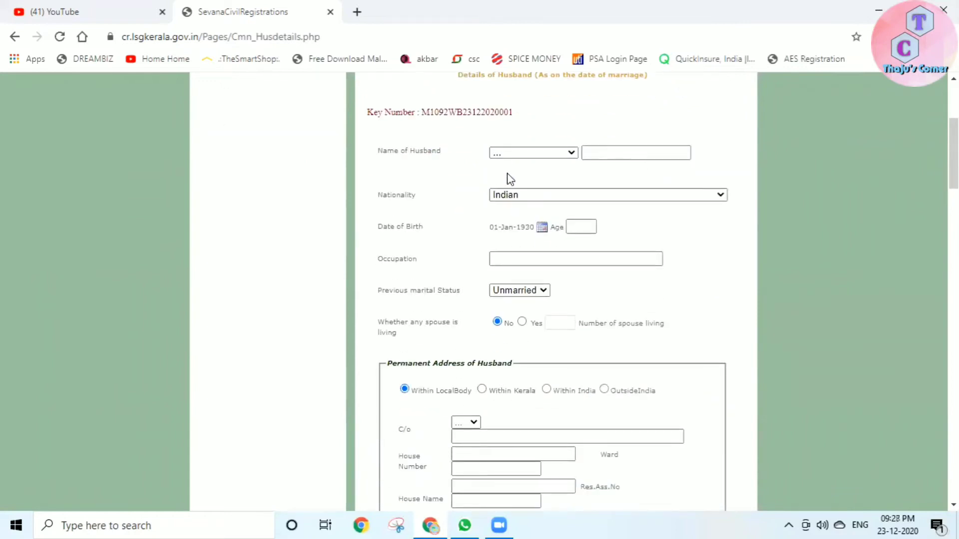
pyautogui.click(543, 155)
pyautogui.click(520, 196)
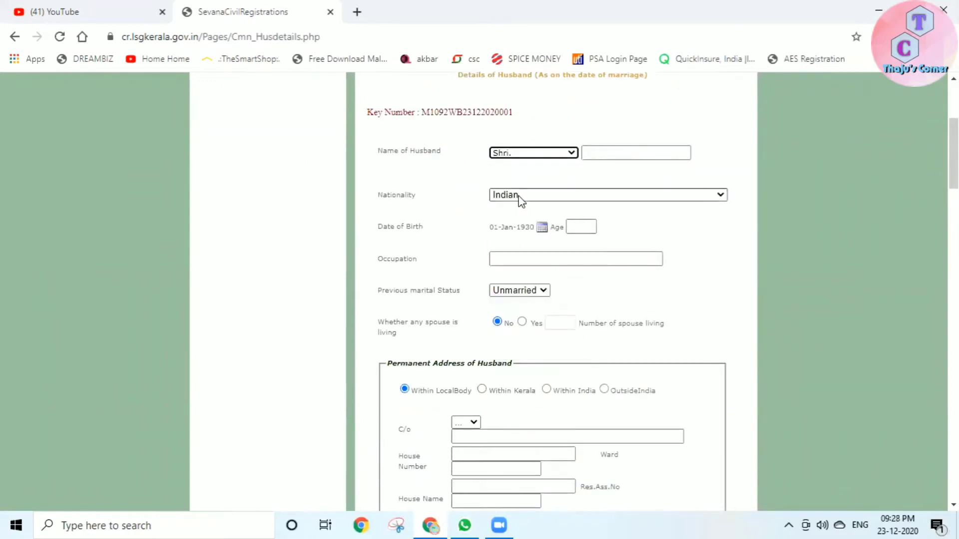
pyautogui.click(624, 154)
pyautogui.write('FGDTUFYTI')
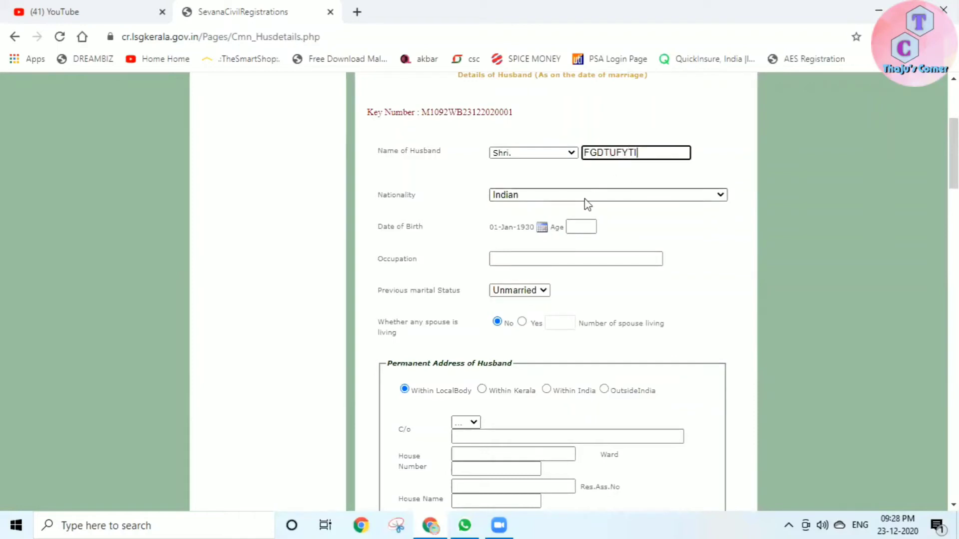
# - Enter the husband's date of birth and set his age to 30
pyautogui.click(542, 228)
pyautogui.click(570, 243)
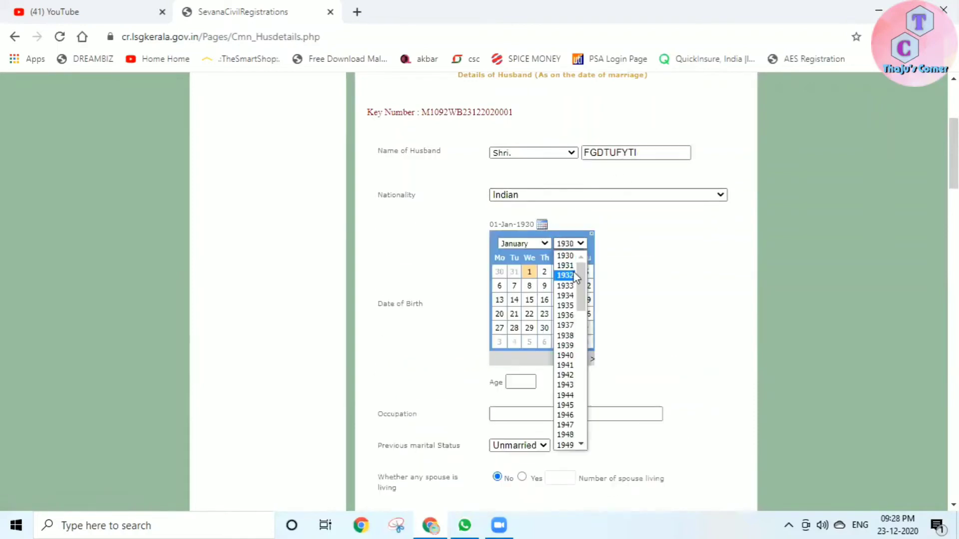
pyautogui.scroll(-10, 567, 324)
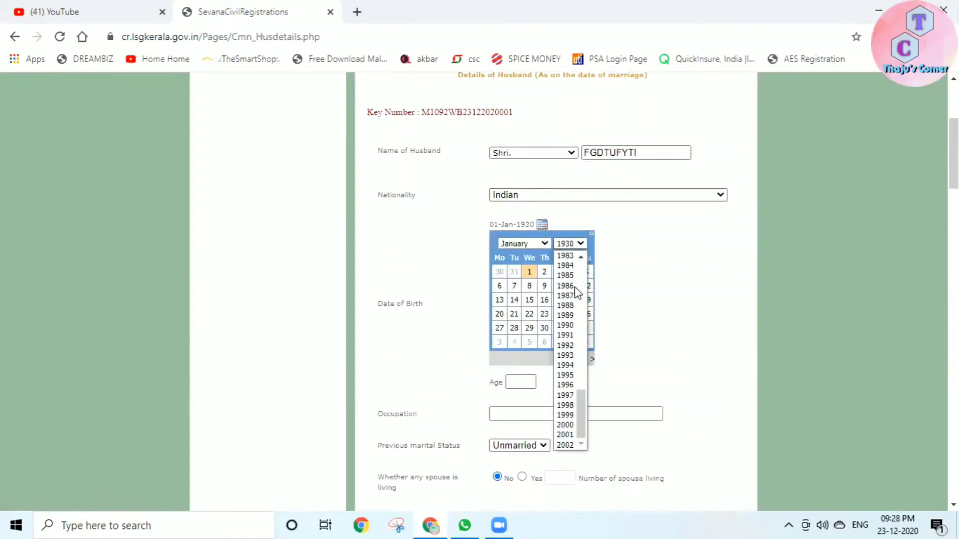
pyautogui.click(566, 325)
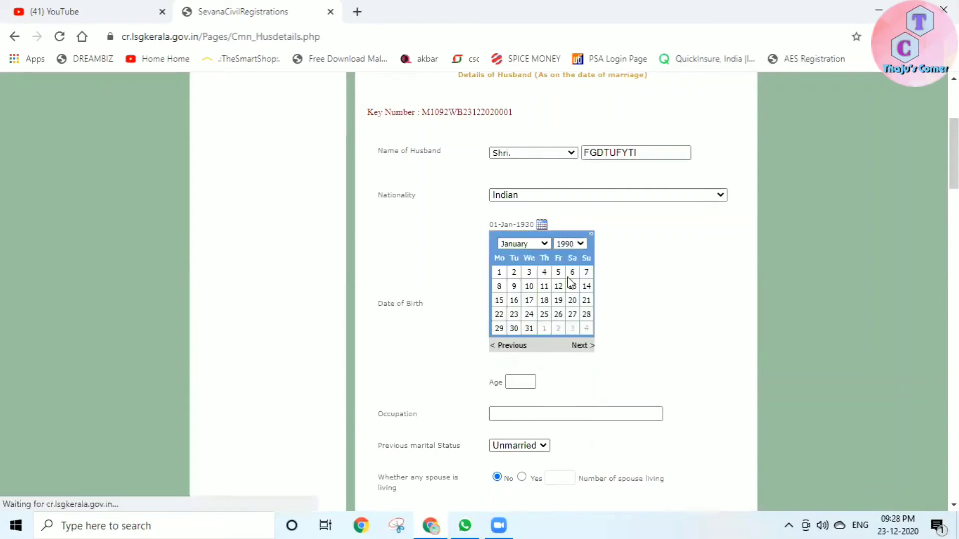
pyautogui.click(499, 273)
pyautogui.click(582, 226)
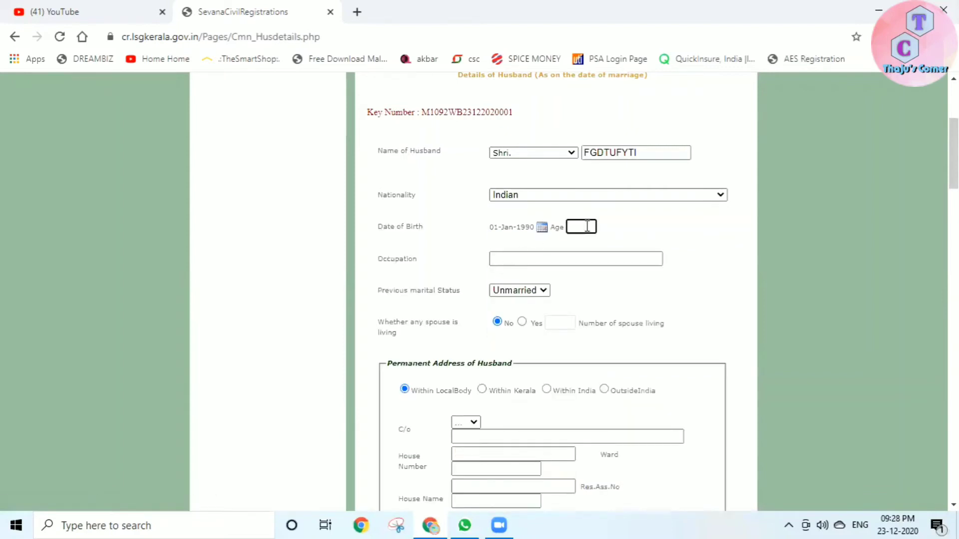
pyautogui.write('30')
# - Review the options for the husband's previous marital status, keeping Unmarried selected
pyautogui.click(518, 298)
pyautogui.click(554, 308)
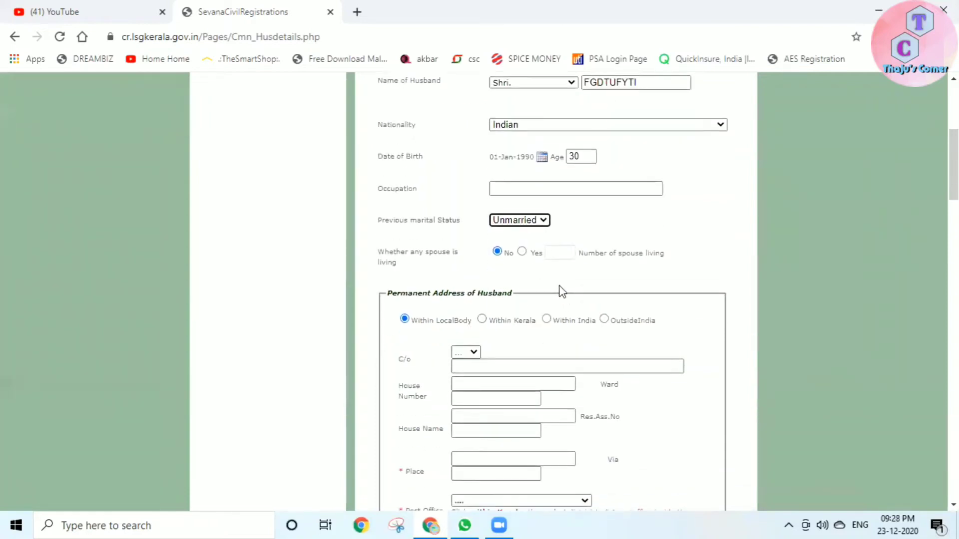
pyautogui.scroll(-1, 554, 309)
pyautogui.click(530, 231)
pyautogui.click(536, 222)
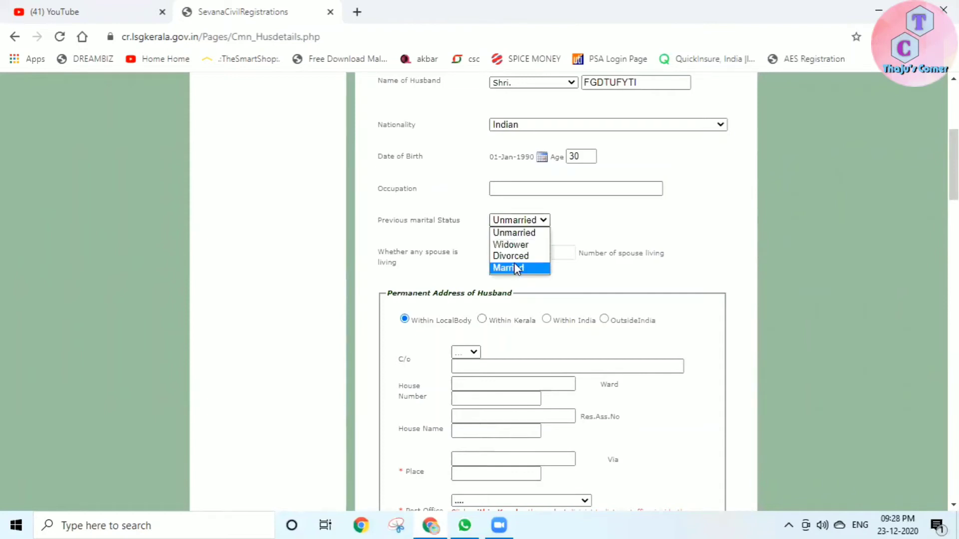
pyautogui.click(607, 217)
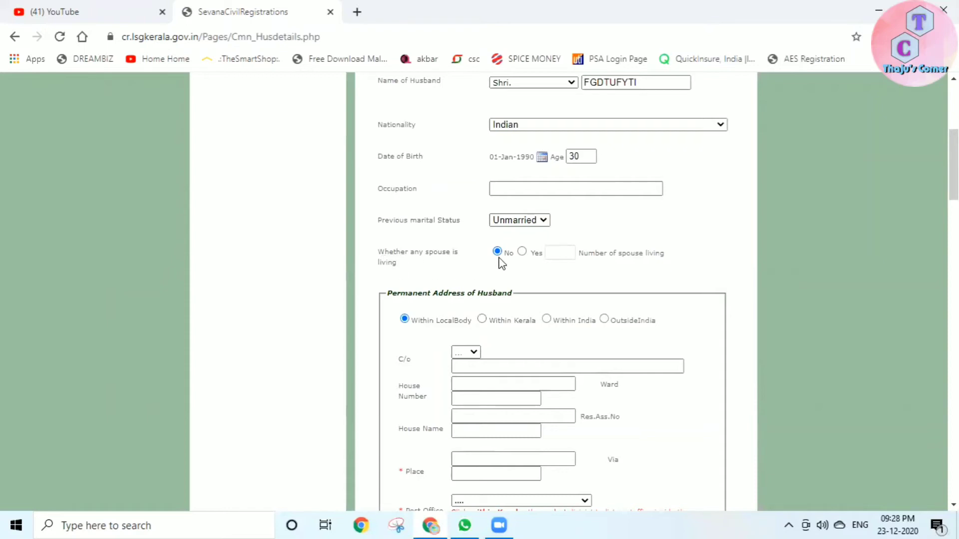
# - In the husband's permanent address, set the C/o relation to s/o and enter the parent's name
pyautogui.scroll(-3, 570, 277)
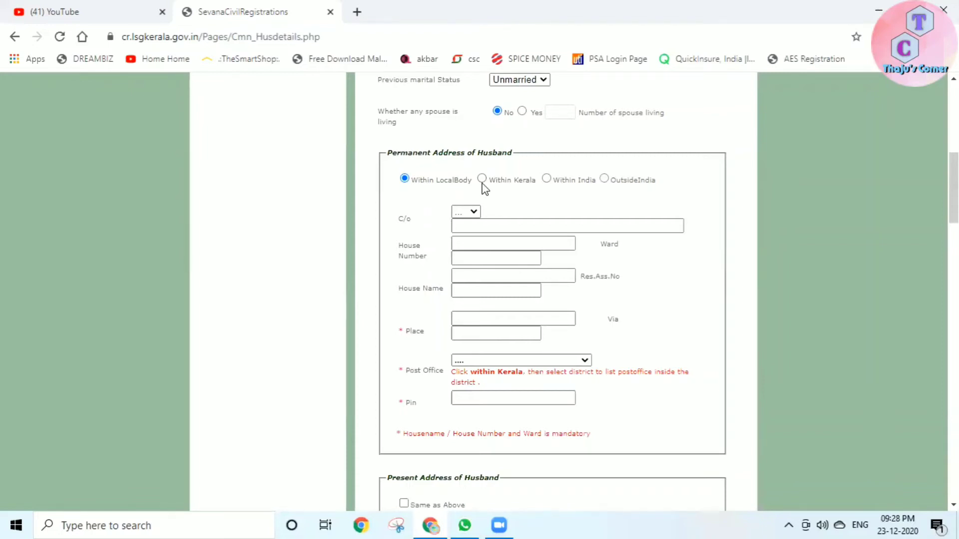
pyautogui.click(466, 214)
pyautogui.click(464, 248)
pyautogui.click(514, 226)
pyautogui.write('VBCGNJ')
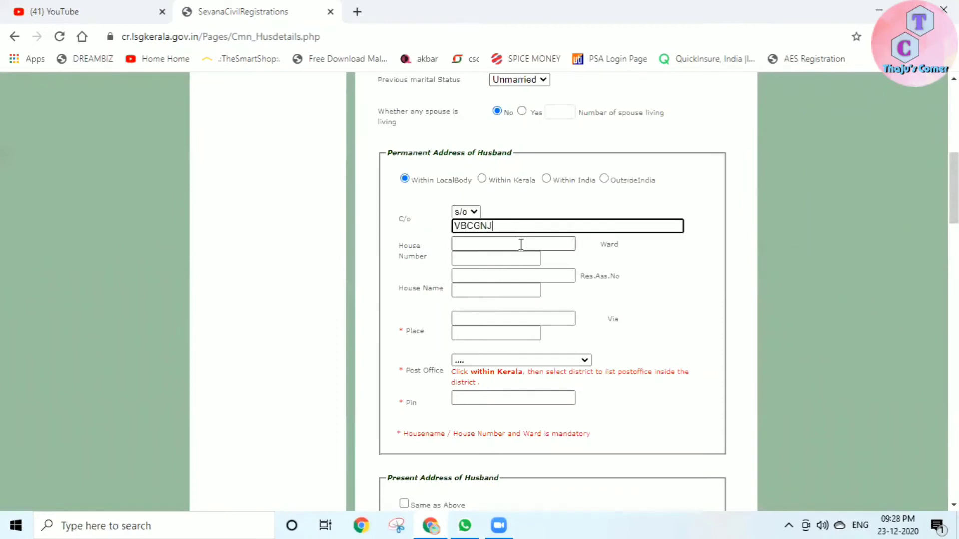
# - Fill in the house number and ward of the husband's permanent address
pyautogui.click(521, 244)
pyautogui.write('FGDFH')
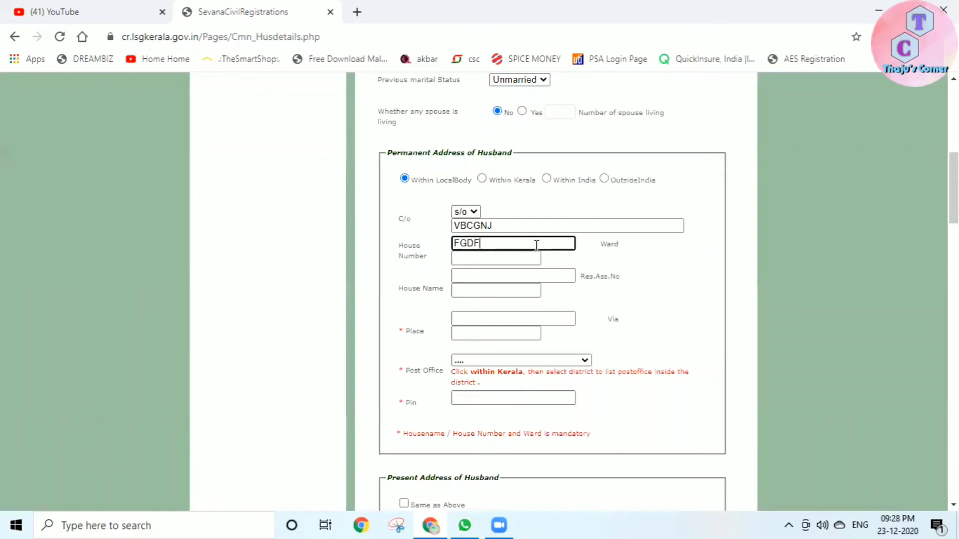
pyautogui.press('BackSpace')
pyautogui.press('BackSpace')
pyautogui.press('BackSpace')
pyautogui.press('BackSpace')
pyautogui.write('26')
pyautogui.press('Tab')
pyautogui.write('01')
pyautogui.press('Tab')
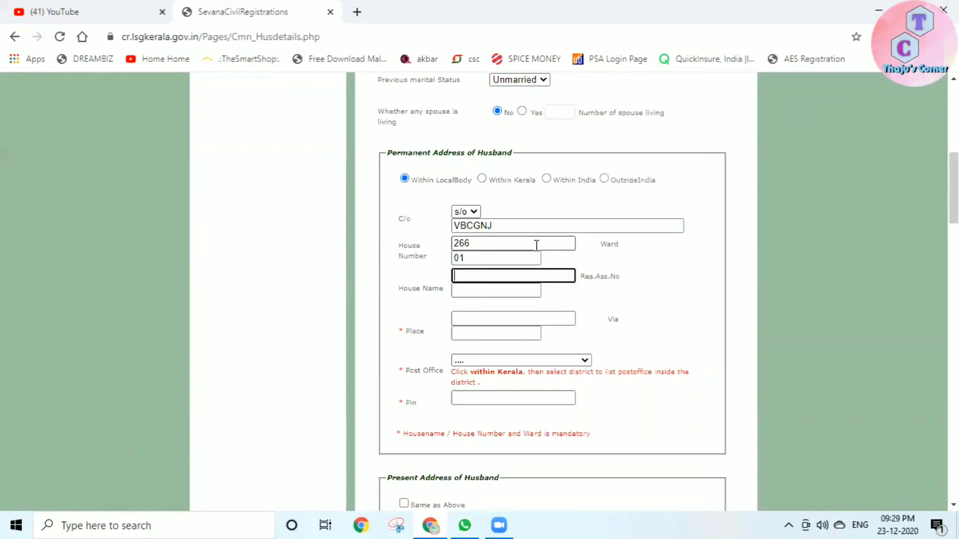
# - Complete the permanent address with the house name, place and via, and choose Thariode North as the post office
pyautogui.write('SVFGDHN')
pyautogui.press('Tab')
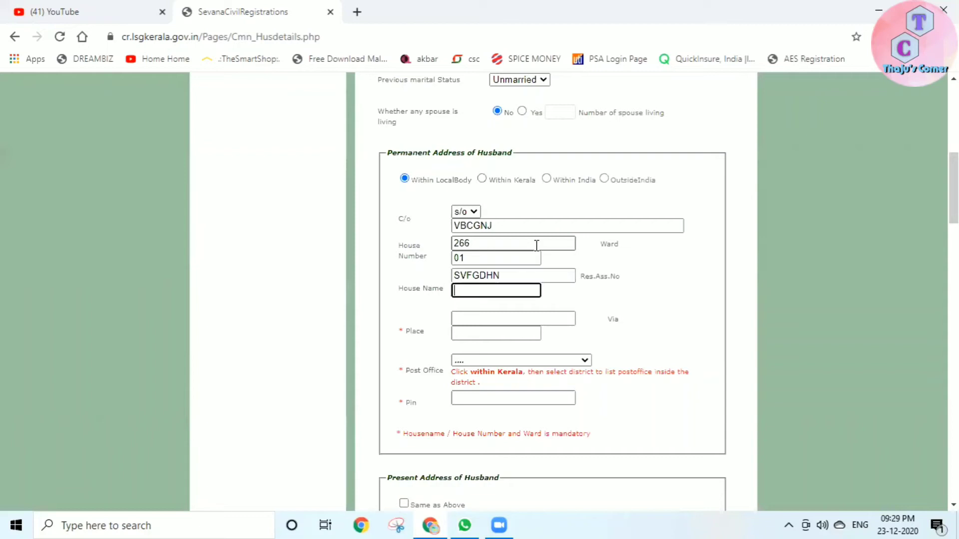
pyautogui.press('Tab')
pyautogui.write('SFGNGF')
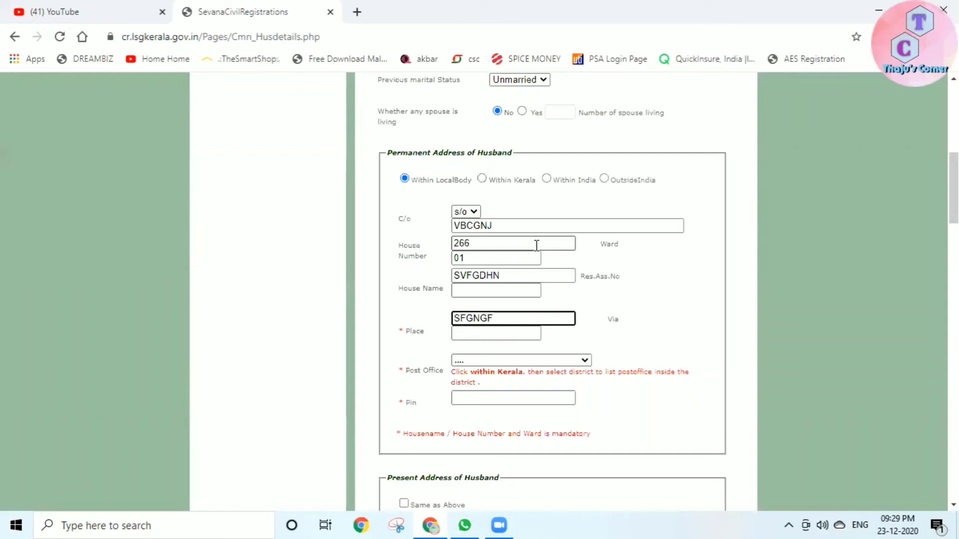
pyautogui.press('Tab')
pyautogui.write('GFGNMHF')
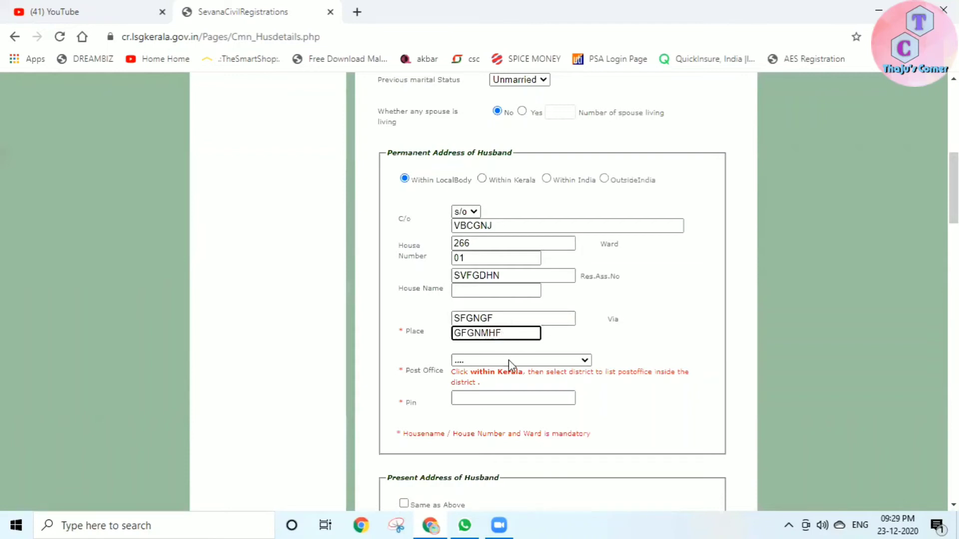
pyautogui.click(518, 361)
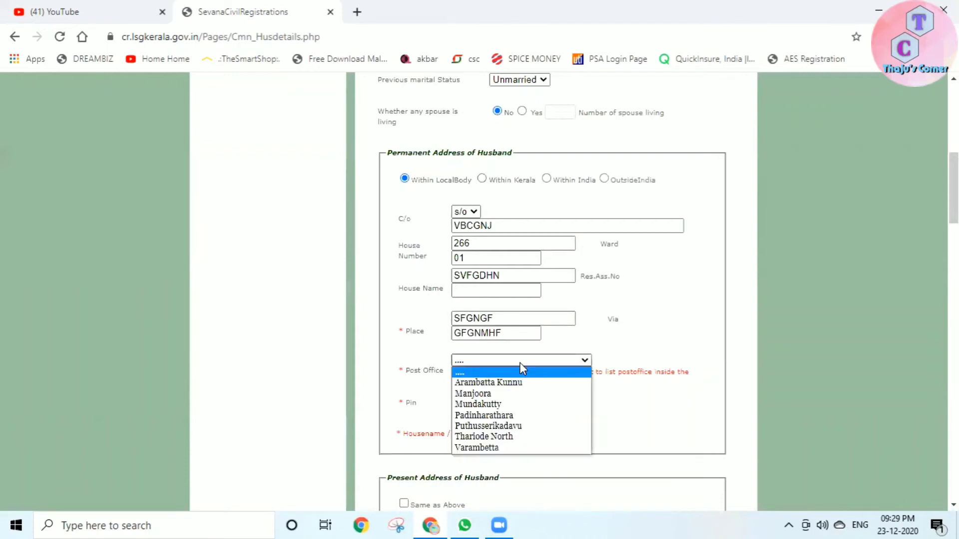
pyautogui.click(500, 436)
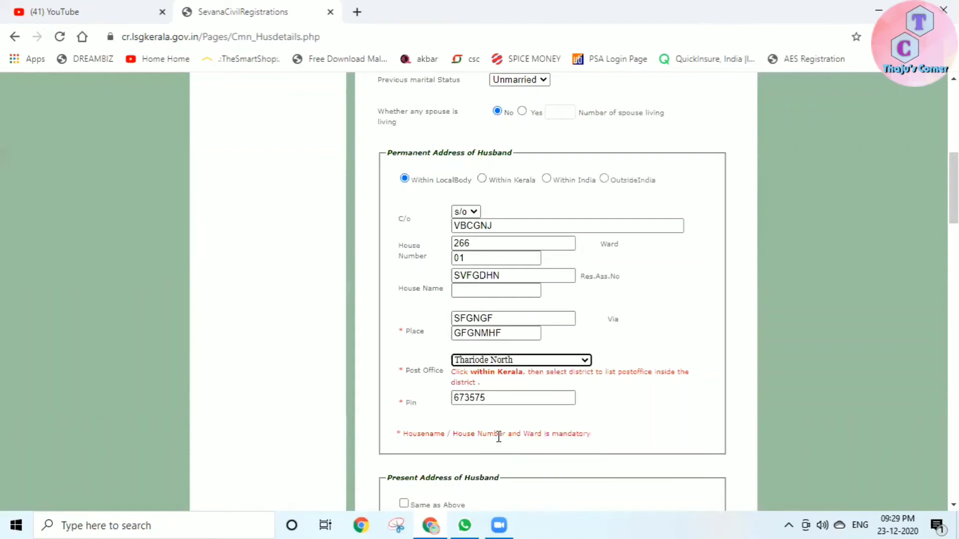
# - Mark the husband's present address as the same as the permanent address
pyautogui.scroll(-3, 589, 295)
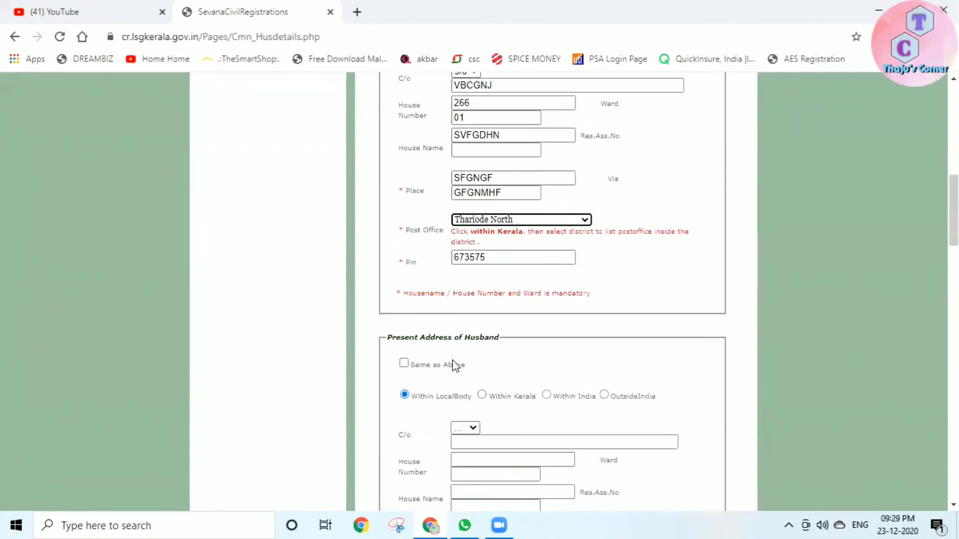
pyautogui.scroll(-2, 455, 366)
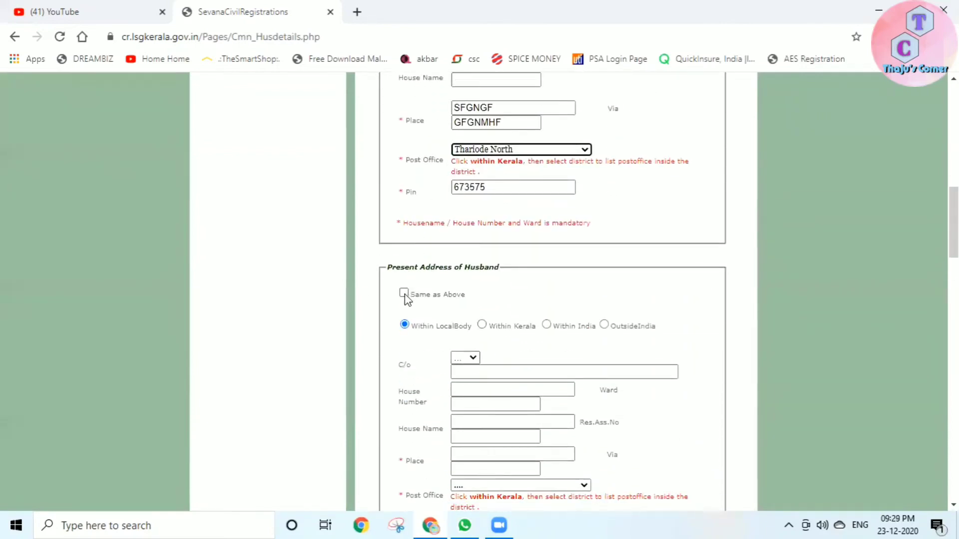
pyautogui.click(404, 293)
# - Enter the husband's father's name and age 50, using the husband's permanent address as the father's address
pyautogui.scroll(-5, 611, 312)
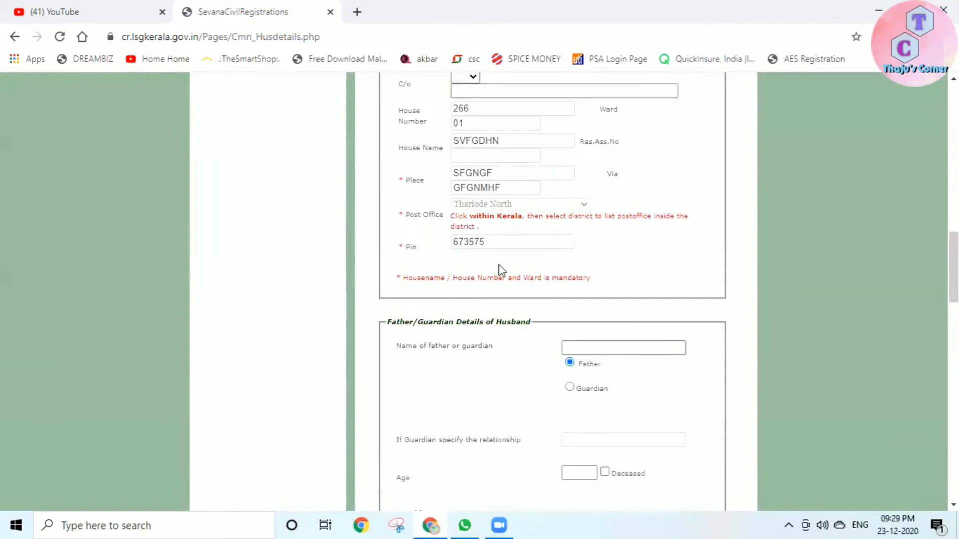
pyautogui.scroll(-3, 501, 270)
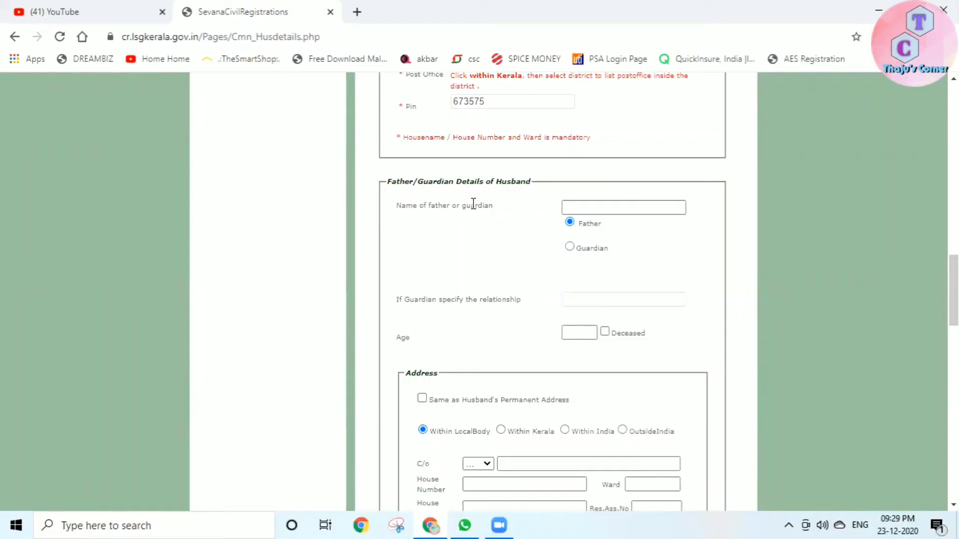
pyautogui.click(621, 207)
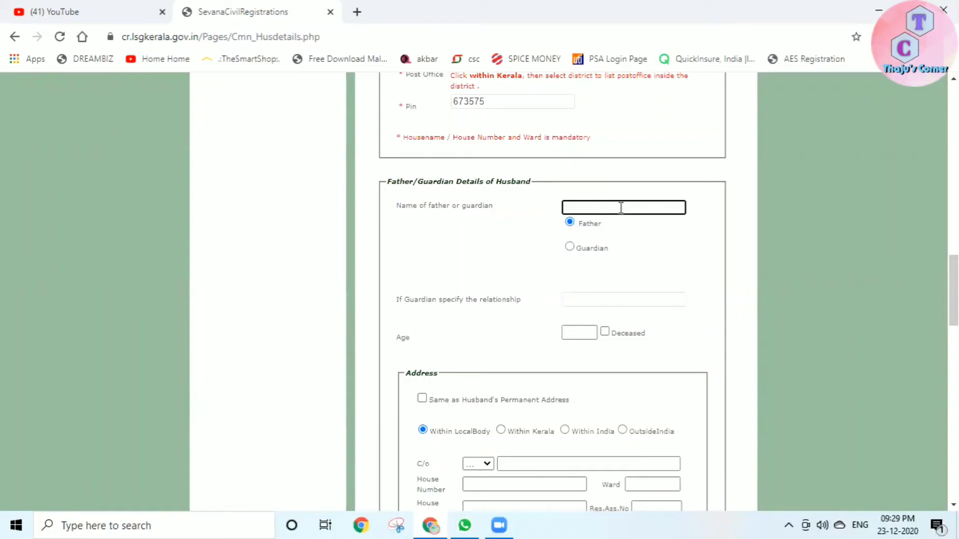
pyautogui.write('GDTYJKDTU')
pyautogui.click(590, 331)
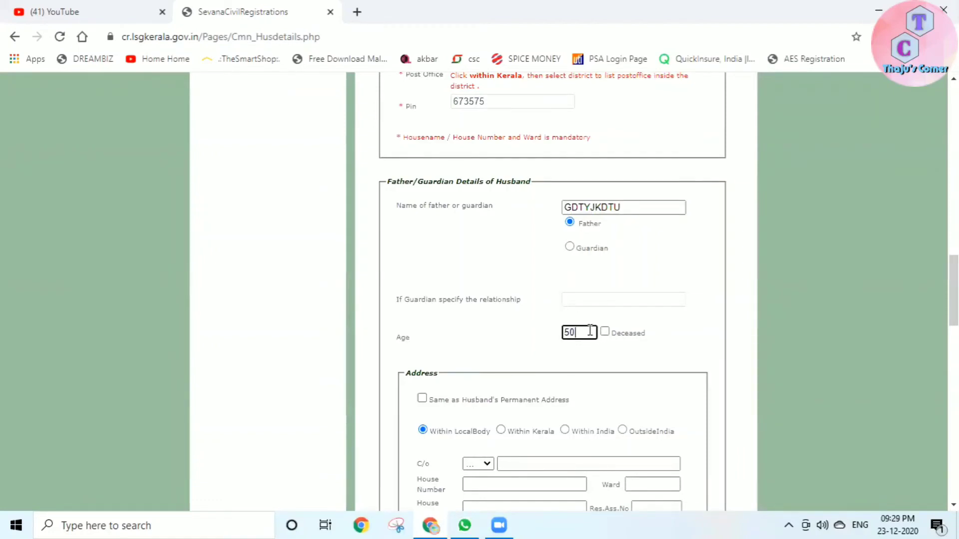
pyautogui.scroll(-3, 574, 325)
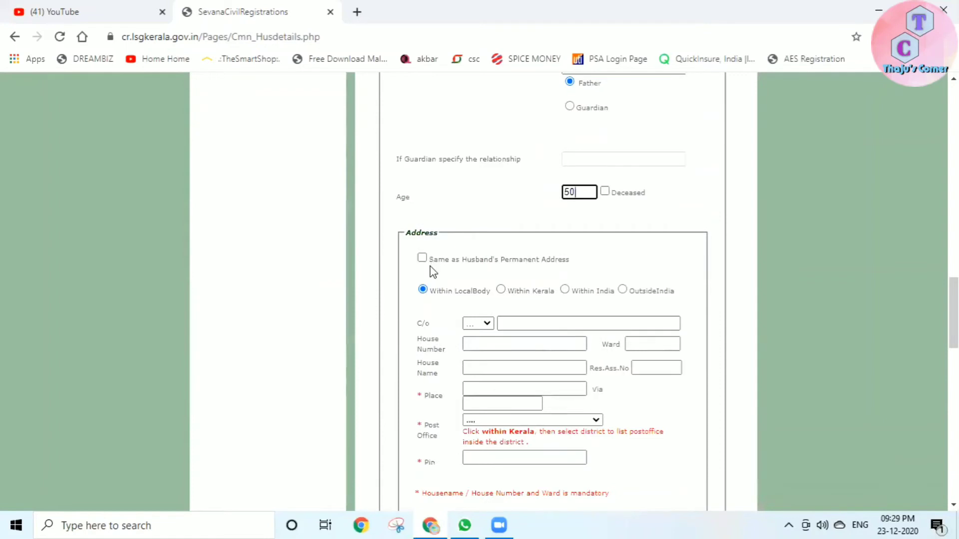
pyautogui.click(605, 191)
pyautogui.click(605, 191)
pyautogui.click(571, 191)
pyautogui.write('50')
pyautogui.scroll(-1, 574, 218)
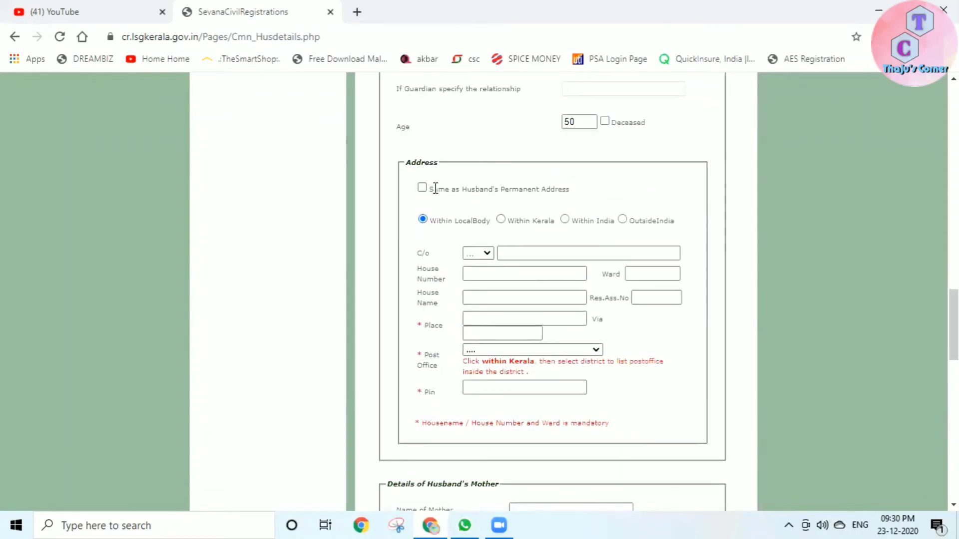
pyautogui.click(422, 187)
# - Enter the husband's mother's name and age 45, using the husband's permanent address as the mother's address
pyautogui.scroll(-4, 594, 193)
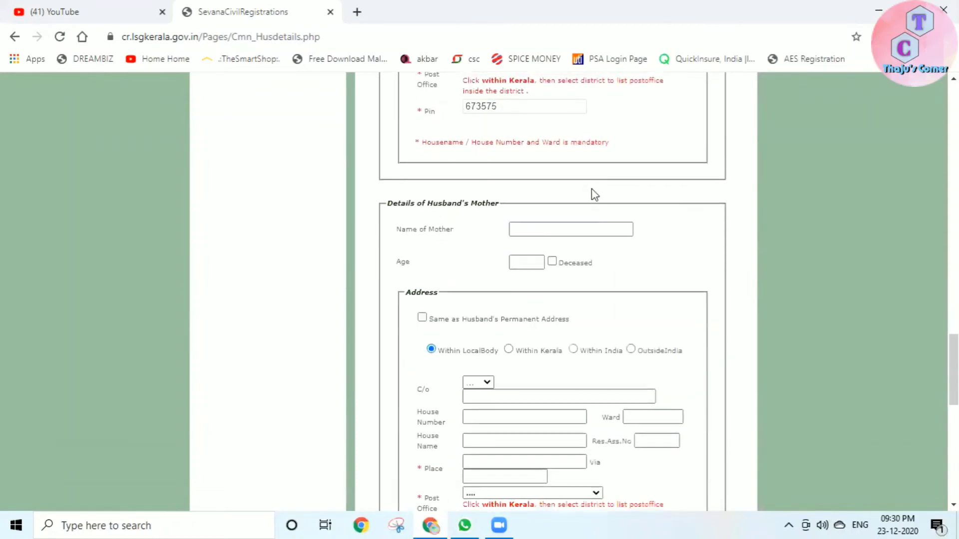
pyautogui.click(577, 234)
pyautogui.write('XC VFBH')
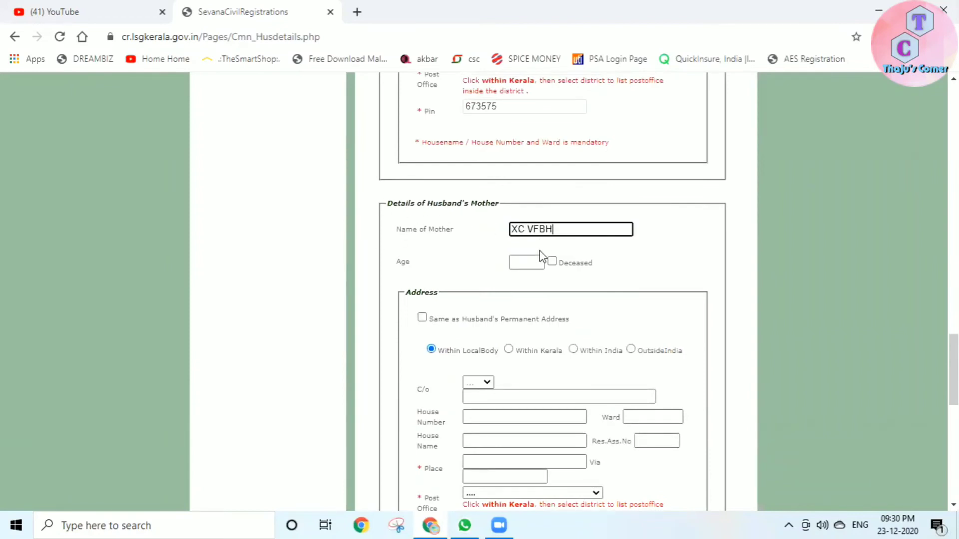
pyautogui.click(535, 264)
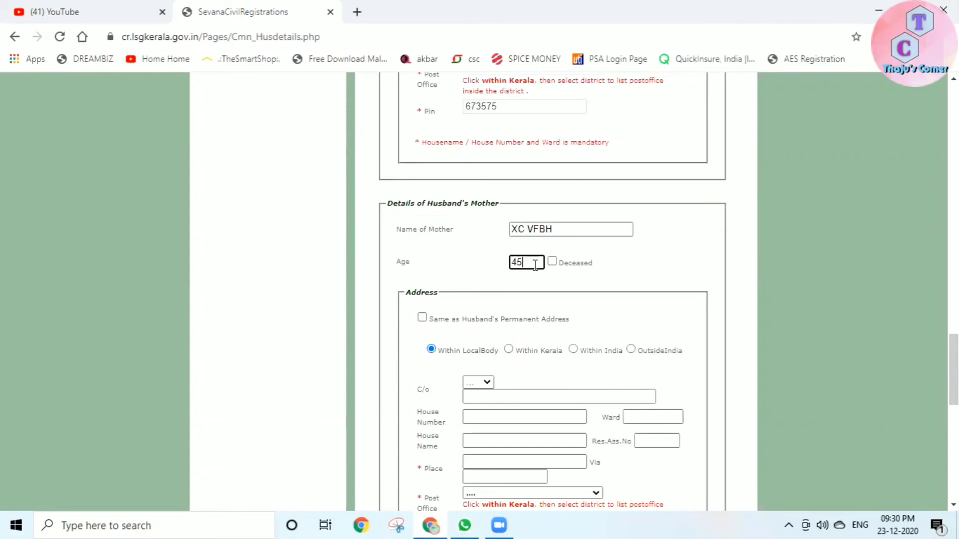
pyautogui.scroll(-3, 574, 215)
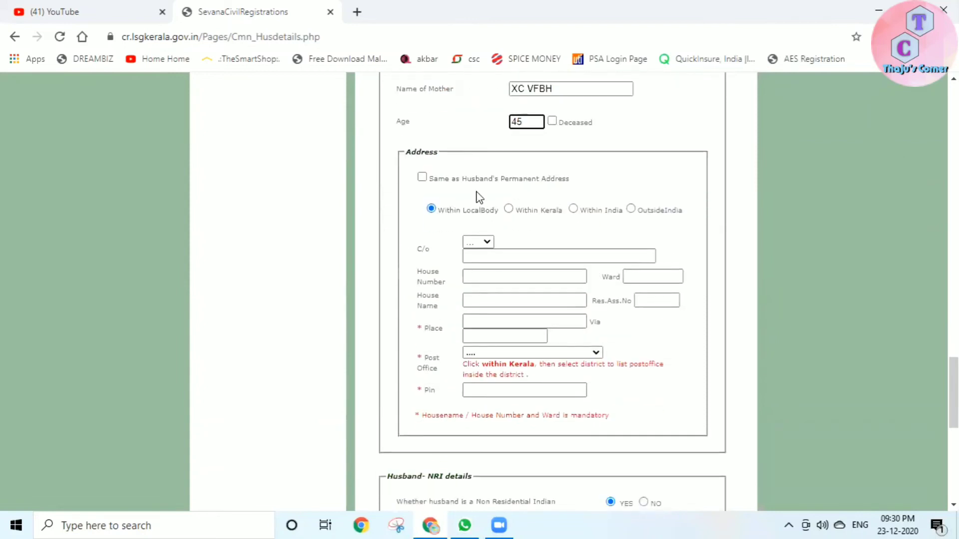
pyautogui.click(422, 178)
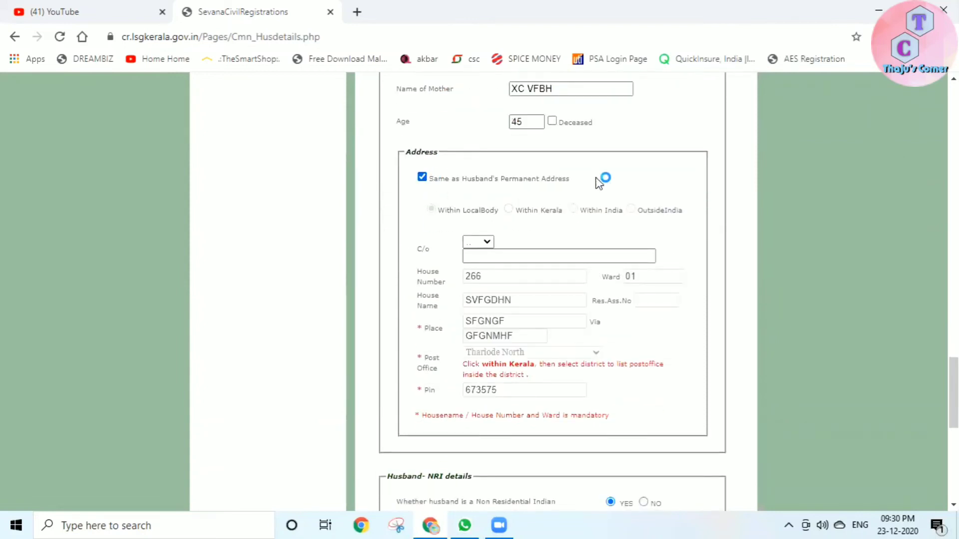
# - Specify that the husband is not a Non Residential Indian and proceed to the wife's details page
pyautogui.scroll(-4, 595, 187)
pyautogui.scroll(-2, 436, 279)
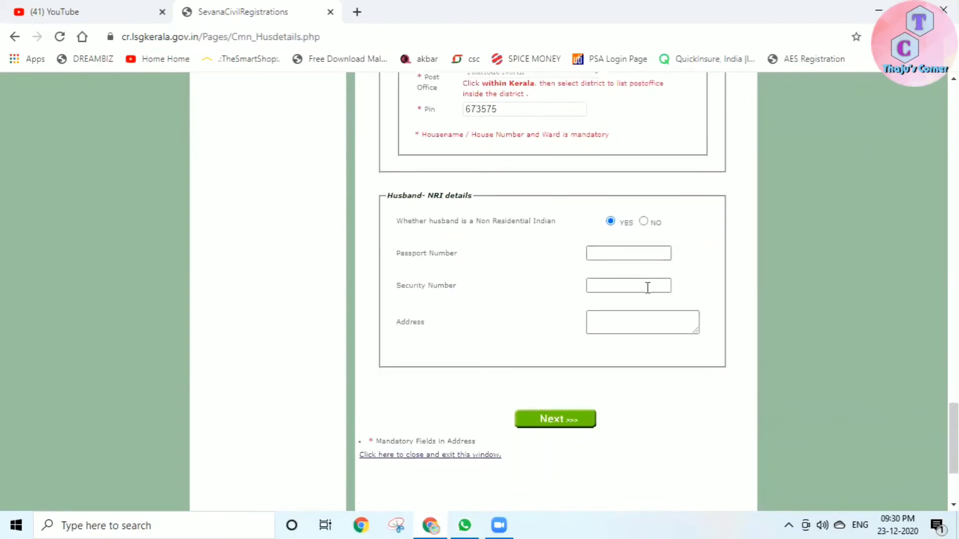
pyautogui.click(644, 221)
pyautogui.scroll(-4, 648, 225)
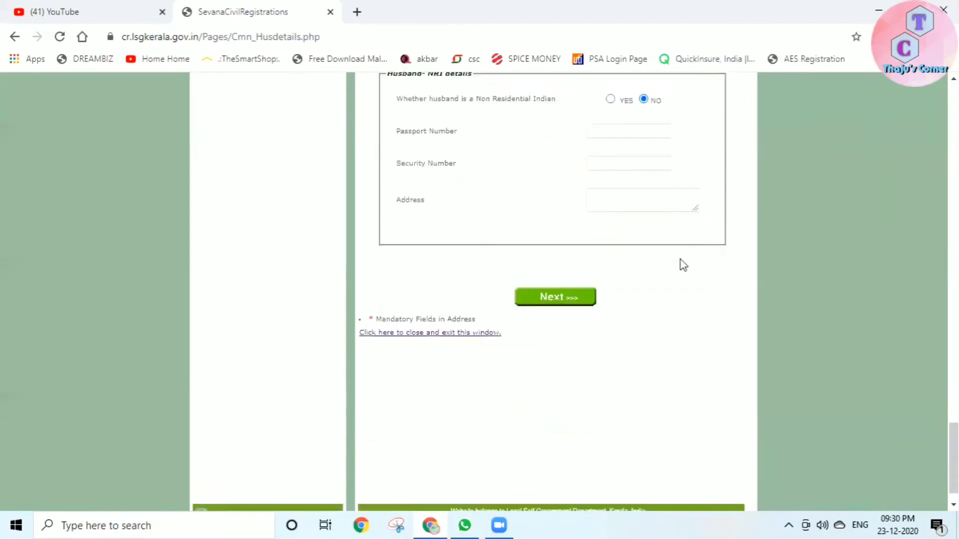
pyautogui.click(572, 286)
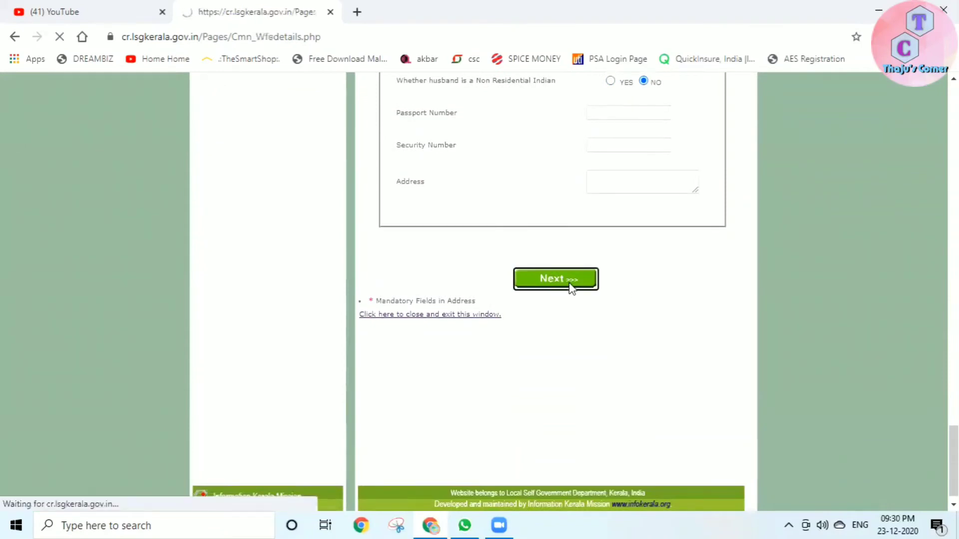
# - Select the title Smt. for the wife and enter the wife's name
pyautogui.scroll(-3, 572, 290)
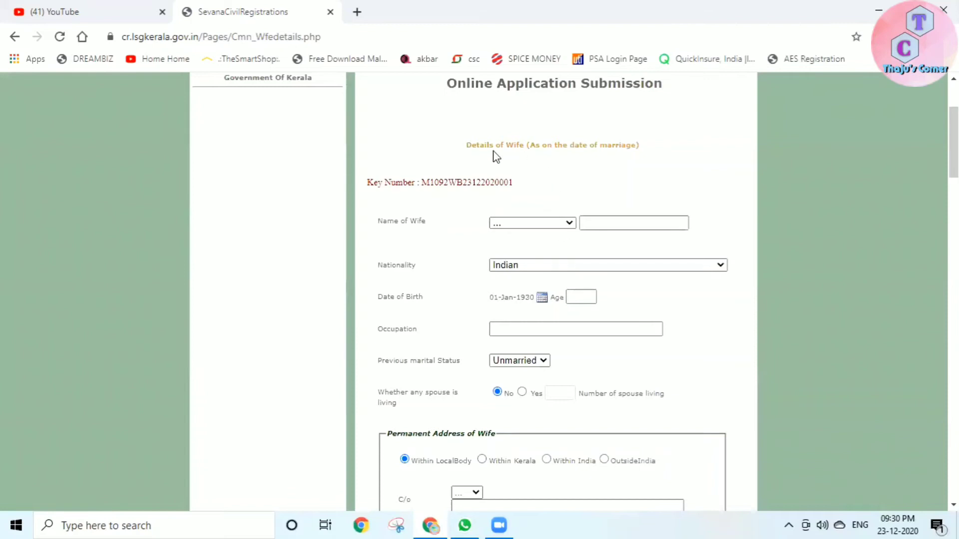
pyautogui.click(559, 225)
pyautogui.click(523, 264)
pyautogui.click(649, 223)
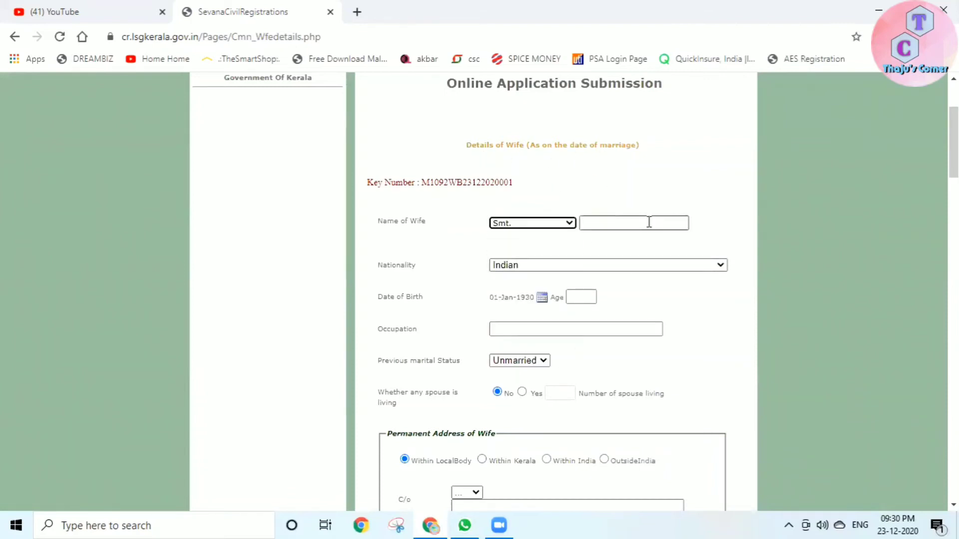
pyautogui.write('DFGFH')
pyautogui.scroll(-1, 633, 240)
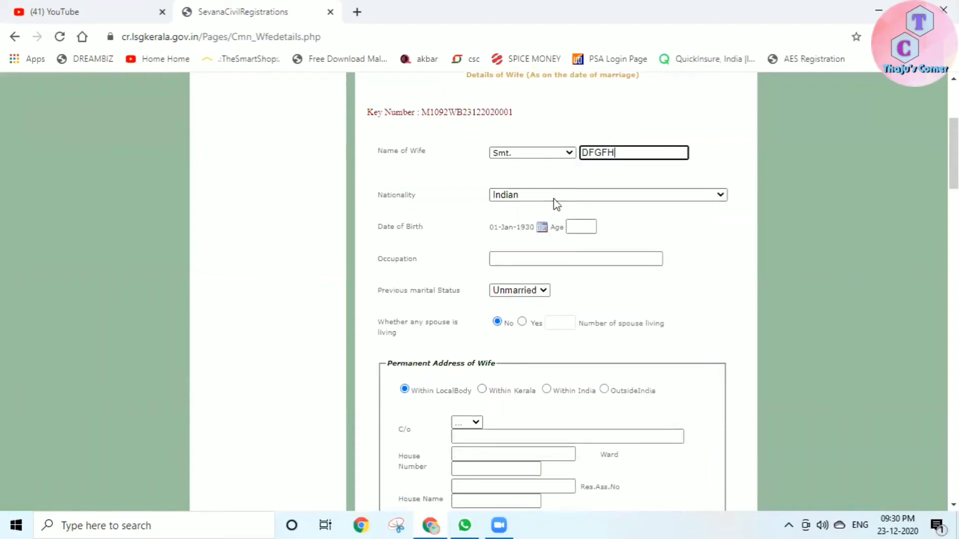
# - Set the wife's date of birth in the calendar and enter her age as 20
pyautogui.click(542, 229)
pyautogui.click(570, 243)
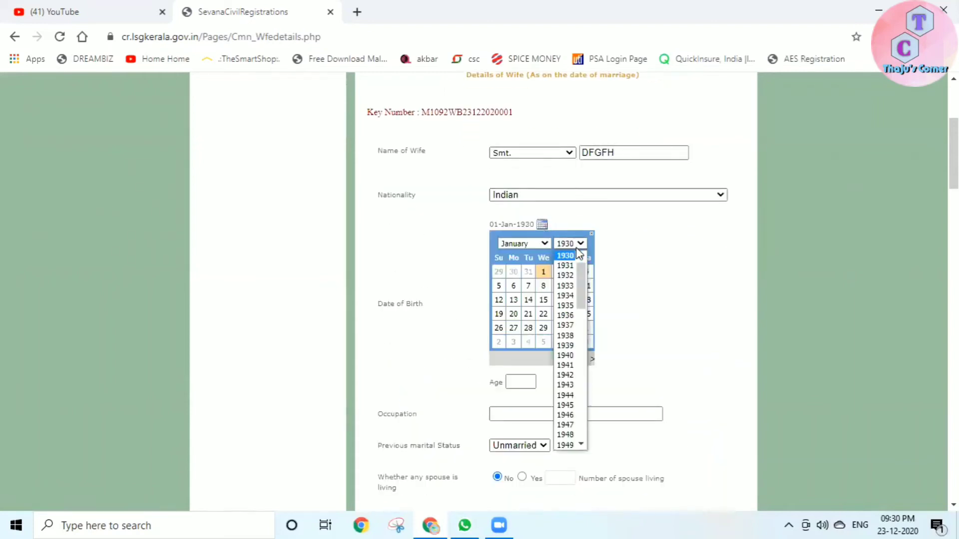
pyautogui.scroll(-10, 573, 307)
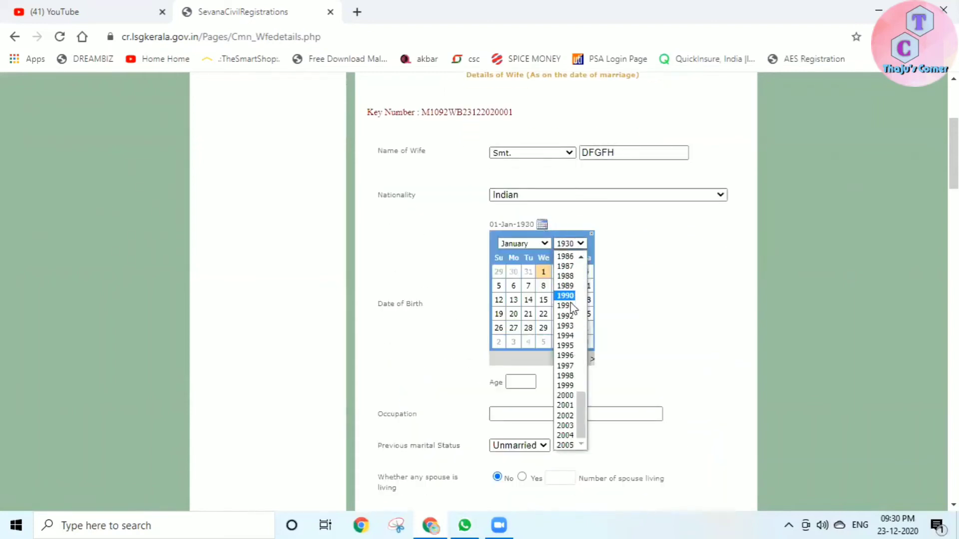
pyautogui.click(564, 395)
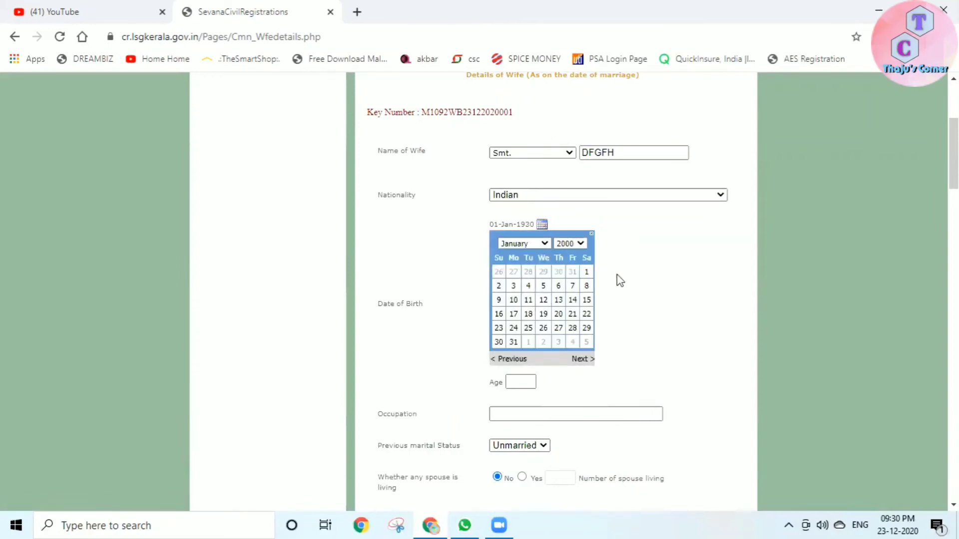
pyautogui.click(585, 273)
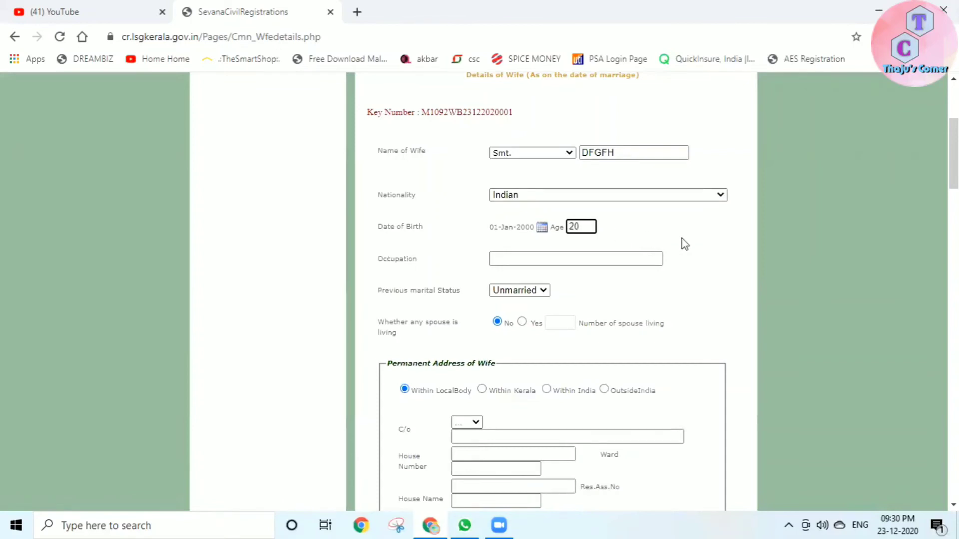
pyautogui.scroll(-2, 694, 237)
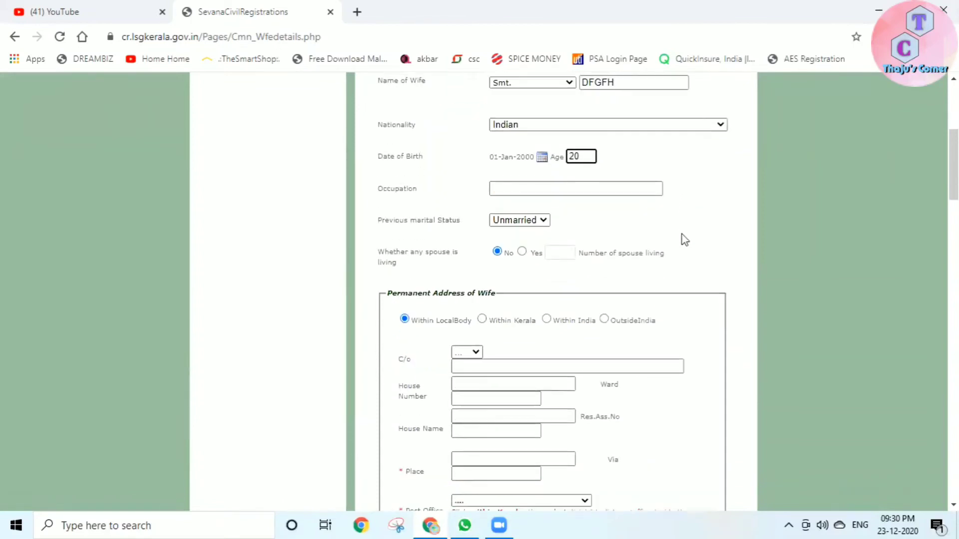
pyautogui.click(498, 194)
pyautogui.scroll(-1, 550, 253)
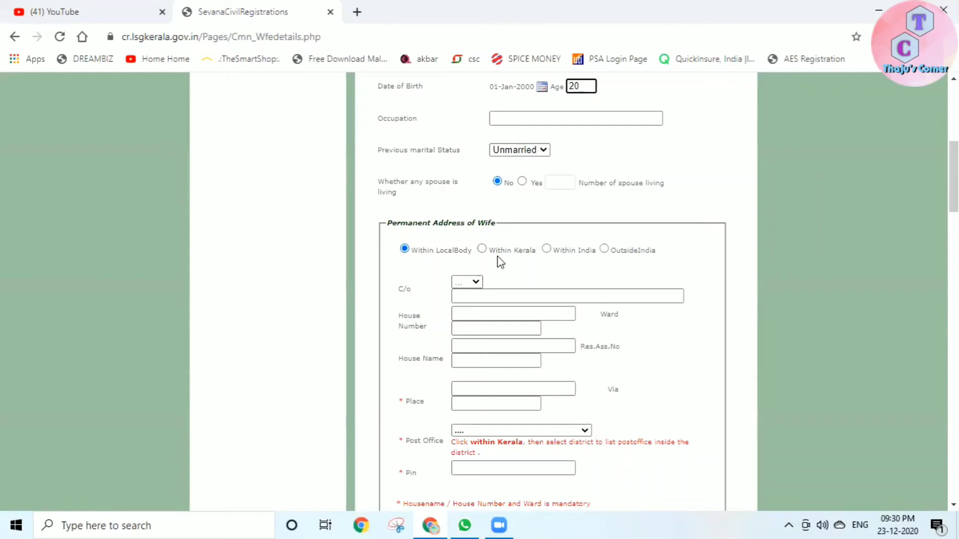
# - Mark the wife's permanent address as Within Kerala, choose d/o as the relation and enter the parent's name
pyautogui.click(482, 250)
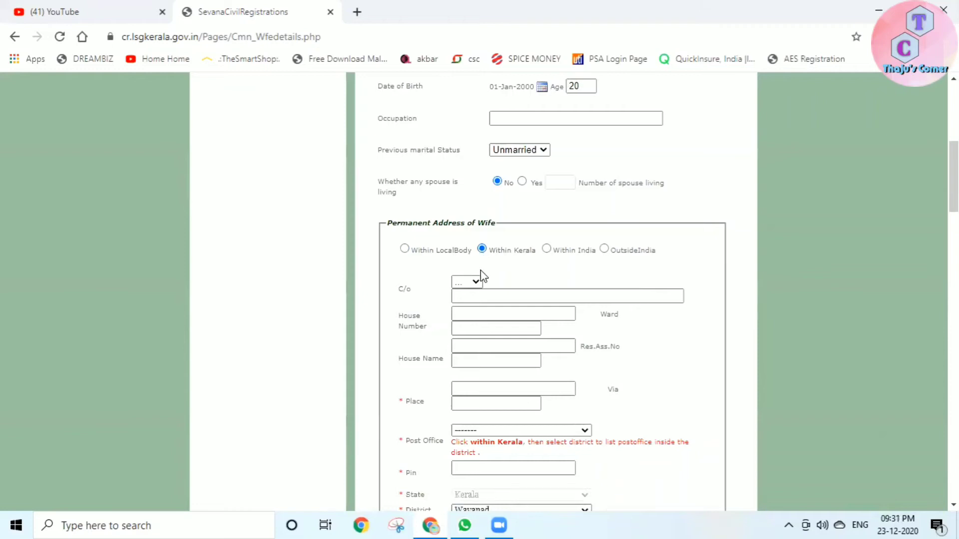
pyautogui.click(472, 283)
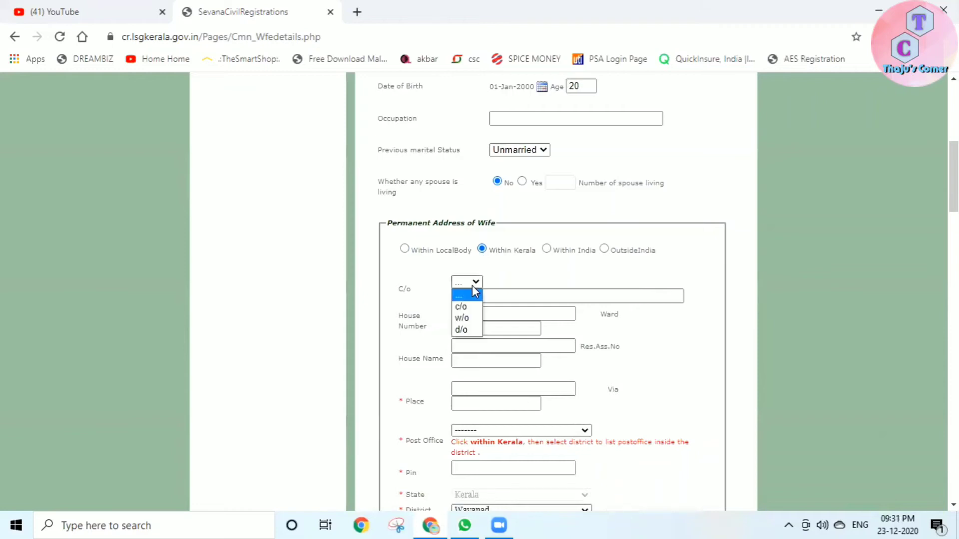
pyautogui.click(463, 329)
pyautogui.click(499, 298)
pyautogui.write('GRHTJR')
# - Enter the house number, ward, house name, place and via locality of the wife's permanent address
pyautogui.click(503, 312)
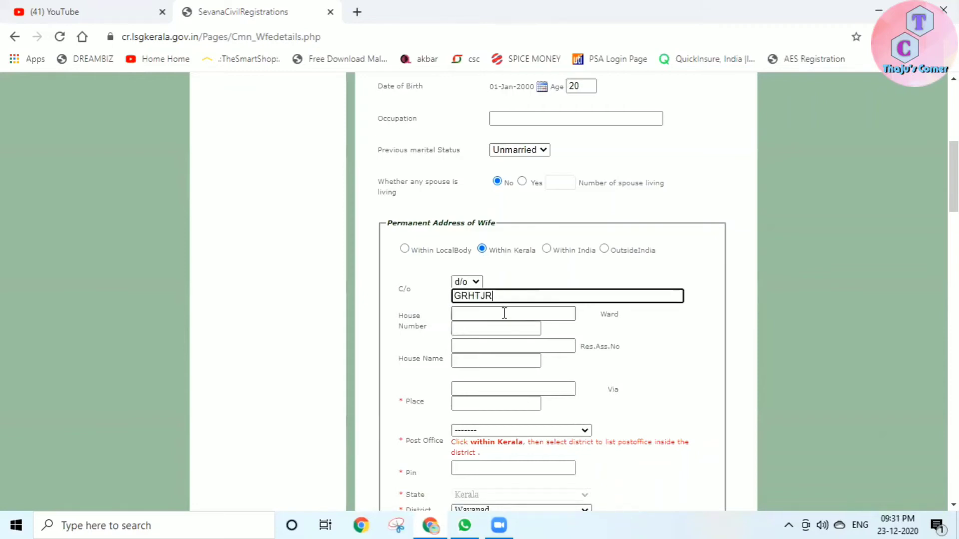
pyautogui.press('Tab')
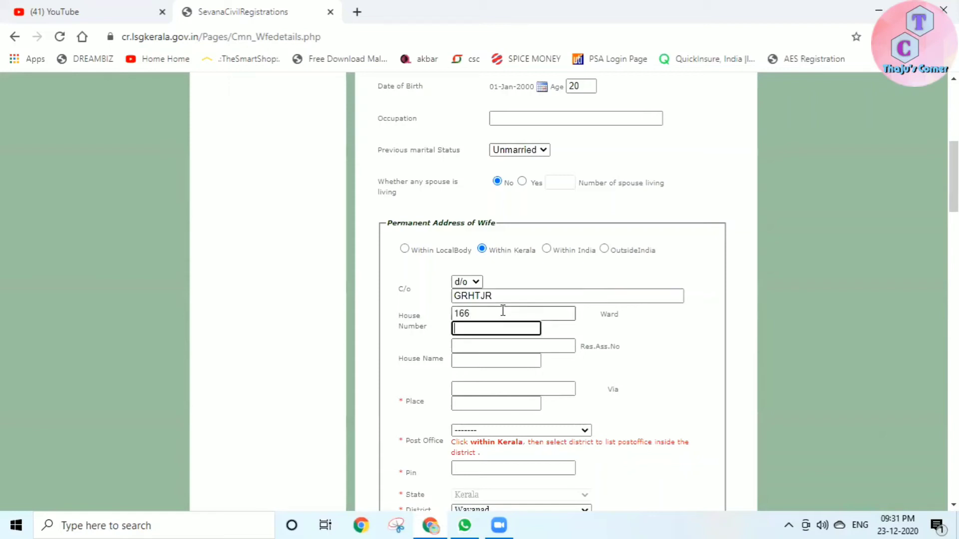
pyautogui.write('12')
pyautogui.press('Tab')
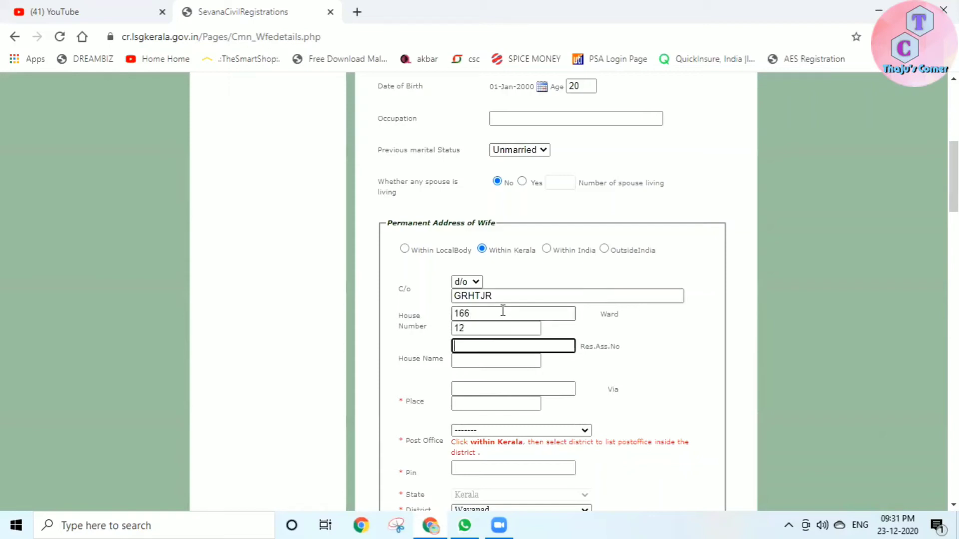
pyautogui.write('CEKHBKGDBN')
pyautogui.click(495, 392)
pyautogui.write('GFTHJ')
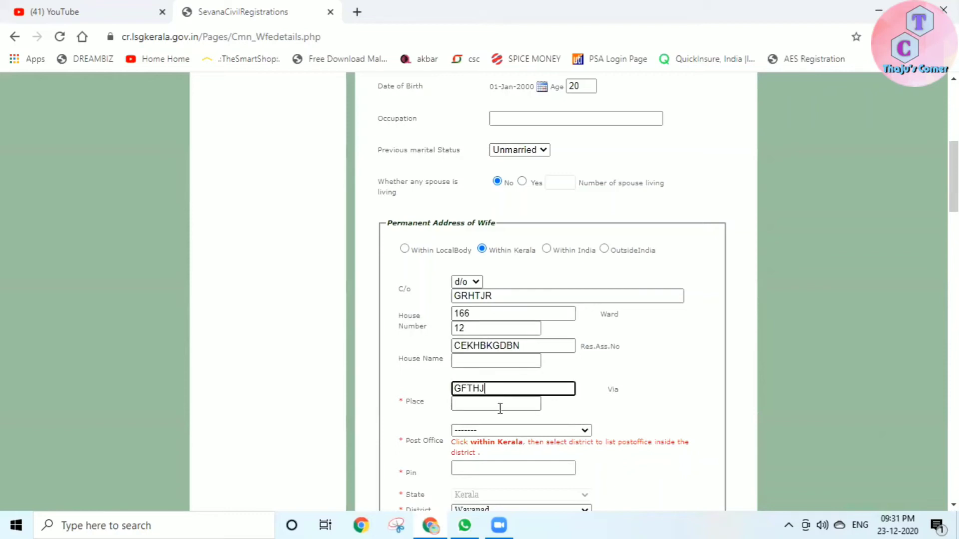
pyautogui.click(500, 409)
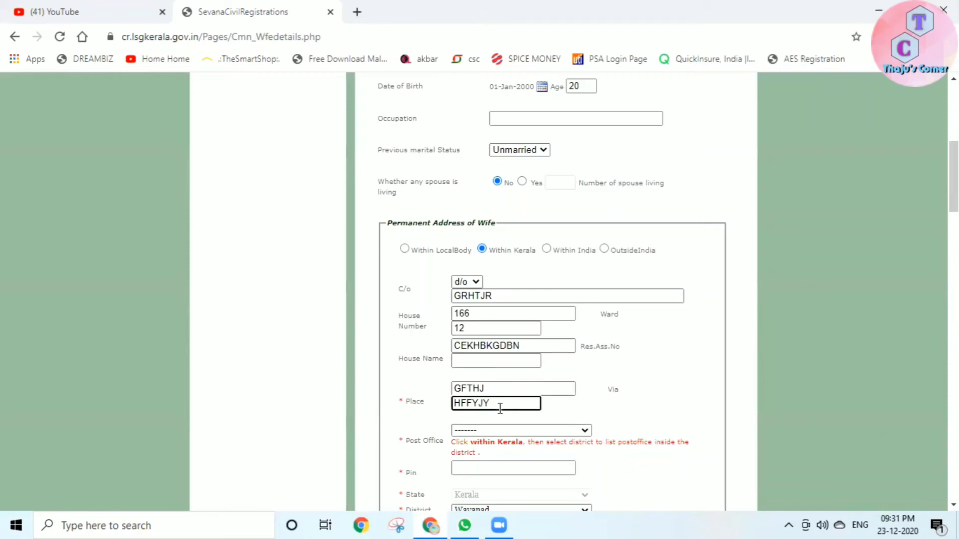
# - Select the post office for the wife's permanent address in the Wayanad district
pyautogui.scroll(-3, 500, 409)
pyautogui.click(522, 290)
pyautogui.scroll(-1, 522, 199)
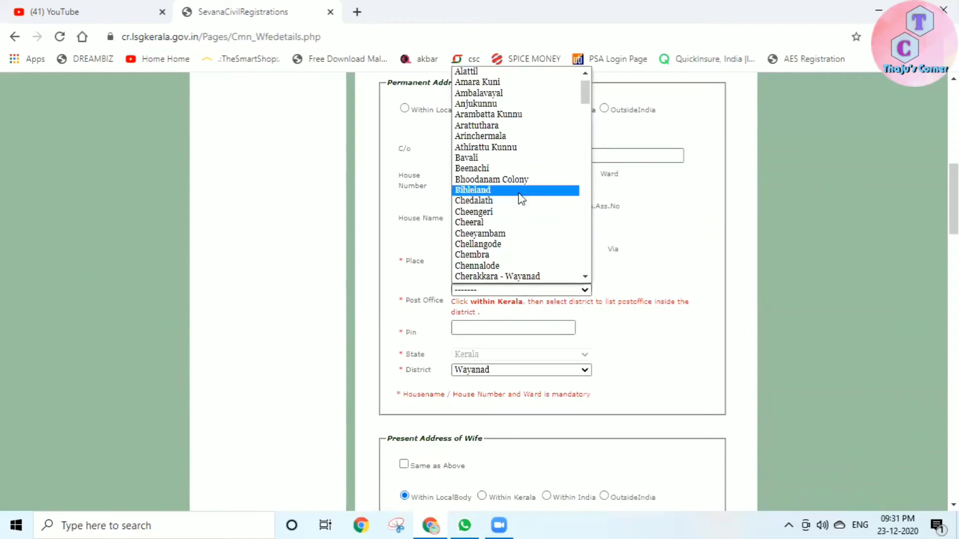
pyautogui.scroll(-15, 522, 199)
pyautogui.scroll(5, 522, 210)
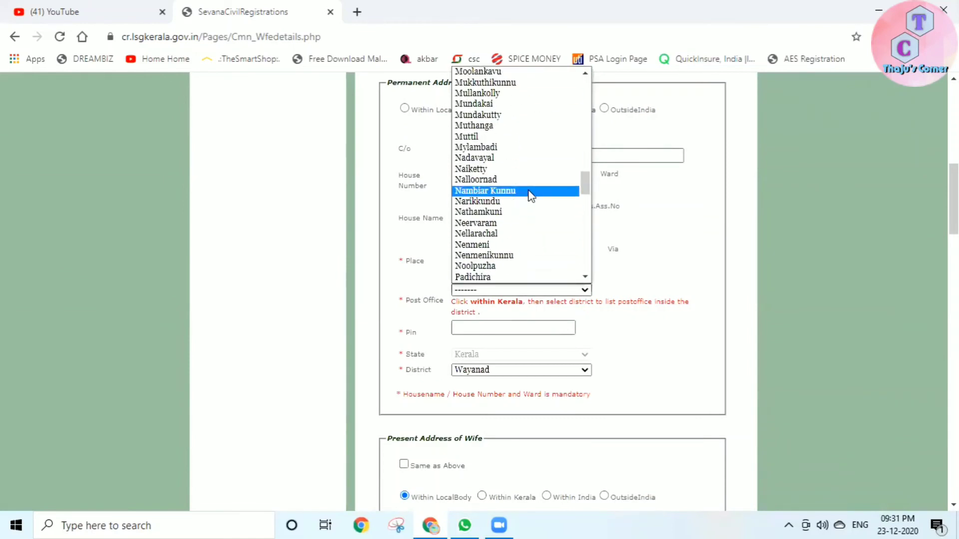
pyautogui.click(530, 192)
pyautogui.scroll(-3, 554, 335)
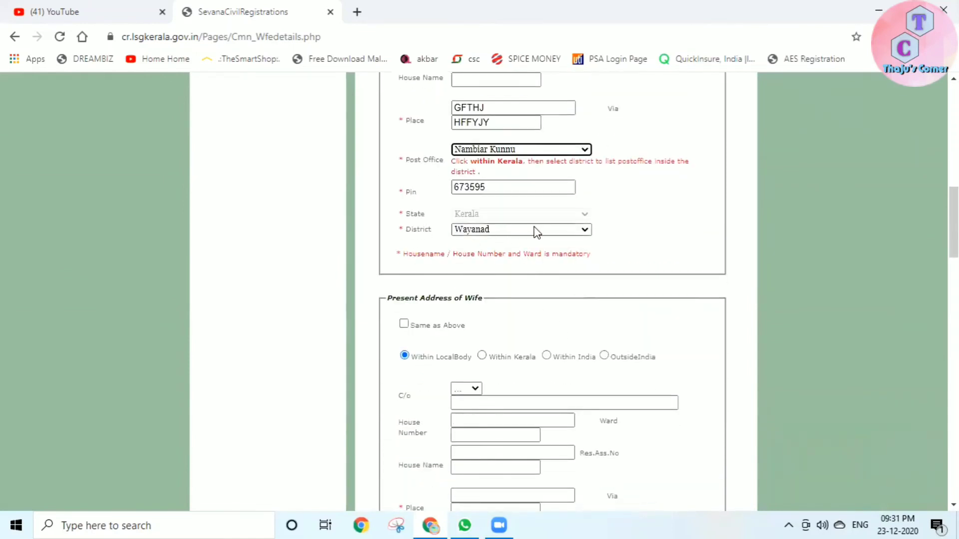
pyautogui.click(542, 231)
pyautogui.click(642, 240)
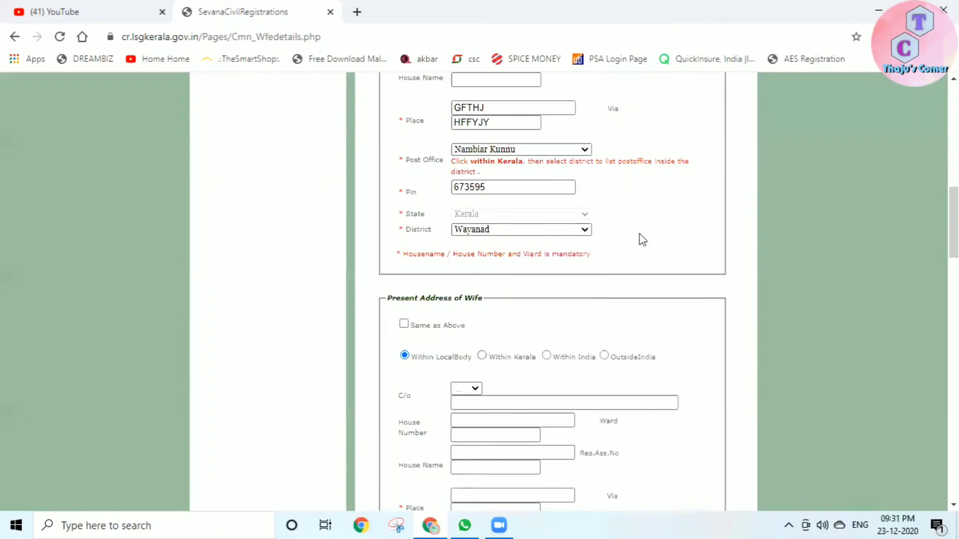
pyautogui.click(523, 191)
pyautogui.click(568, 236)
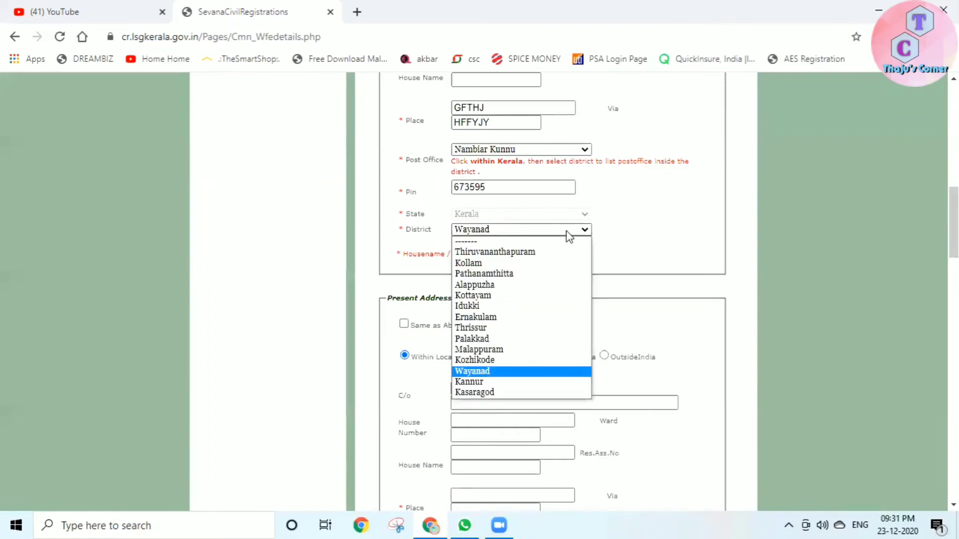
pyautogui.click(568, 236)
# - Set the wife's present address to be the same as her permanent address
pyautogui.scroll(-1, 632, 233)
pyautogui.scroll(-4, 632, 233)
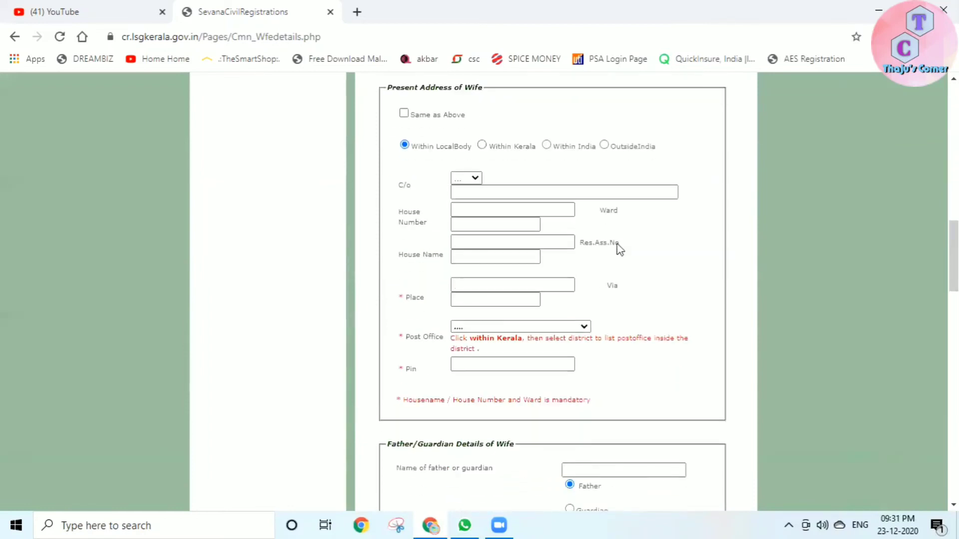
pyautogui.scroll(4, 619, 246)
pyautogui.click(405, 324)
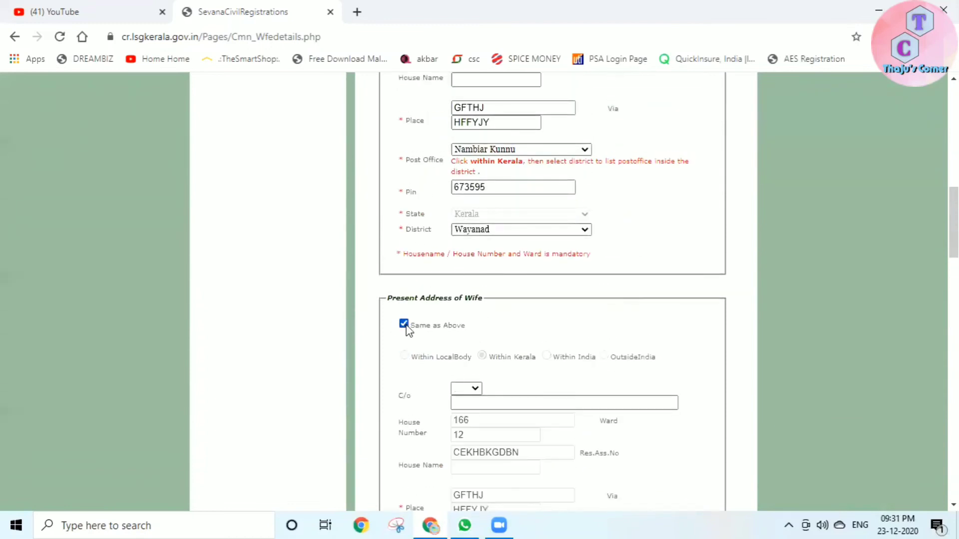
# - Enter the wife's father's name and age 45, using the wife's permanent address as the father's address
pyautogui.scroll(-1, 508, 323)
pyautogui.scroll(-9, 509, 324)
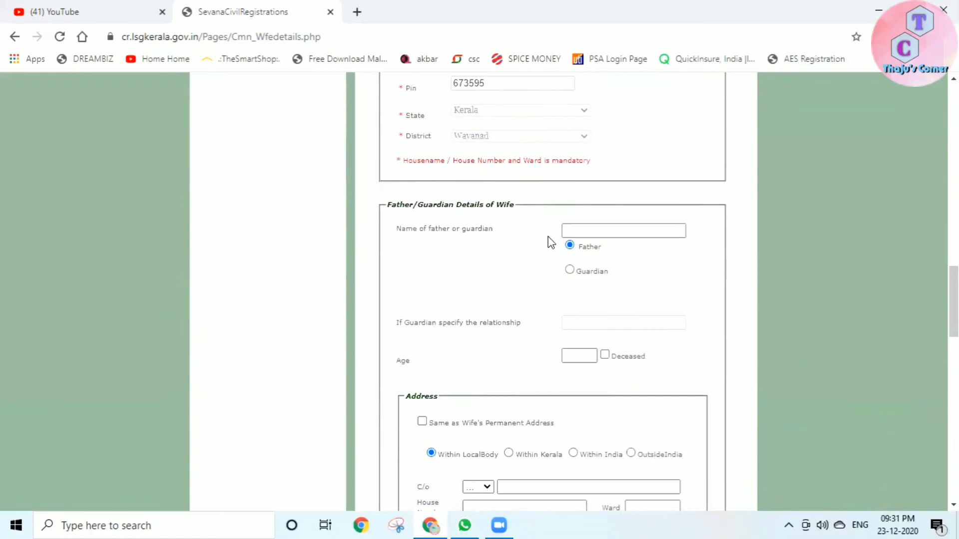
pyautogui.click(604, 230)
pyautogui.write('FDGFHFJ')
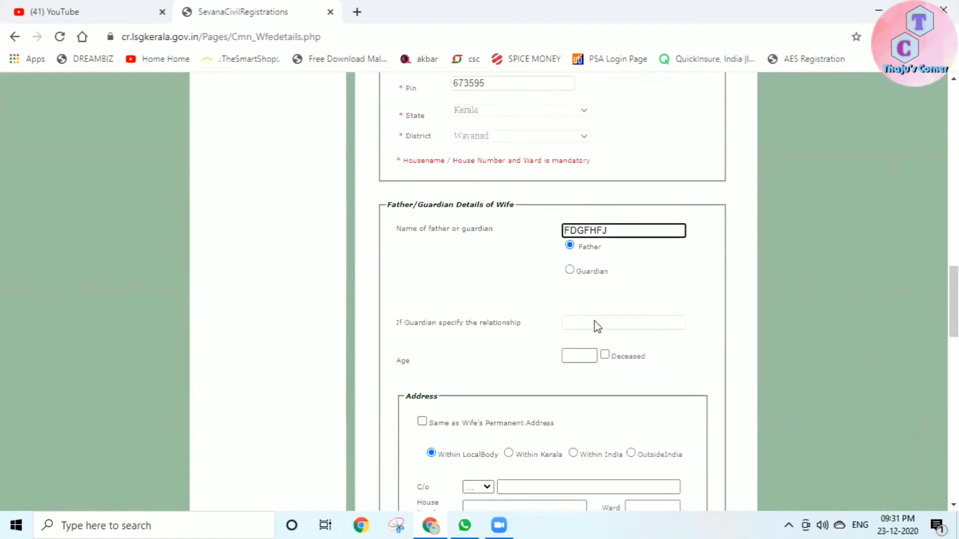
pyautogui.click(589, 355)
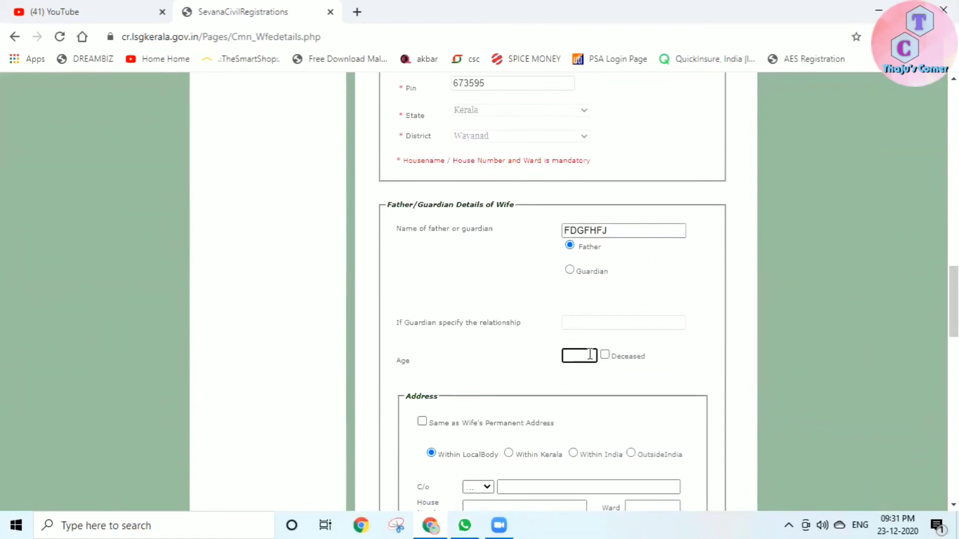
pyautogui.scroll(-4, 694, 340)
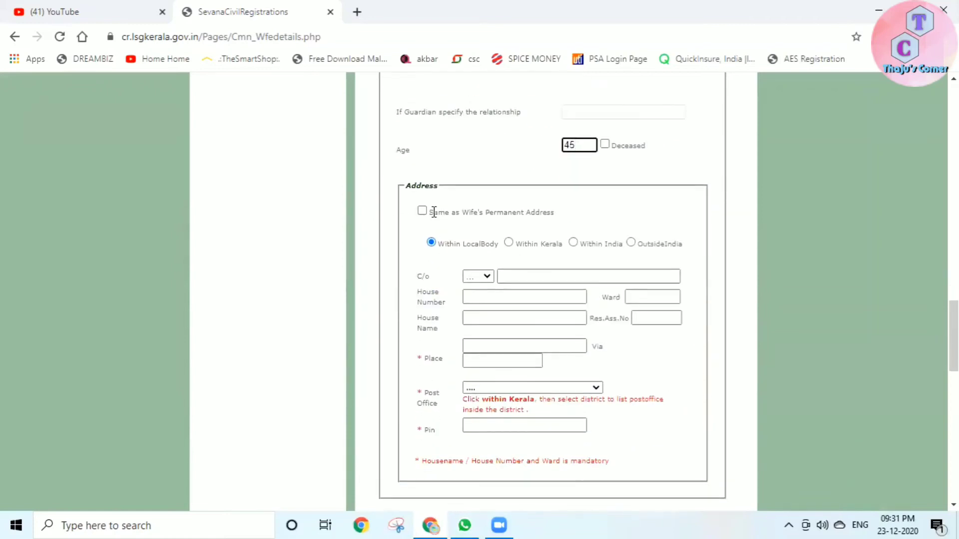
pyautogui.click(423, 211)
# - Complete the wife's mother's details with her name, age 40 and the wife's permanent address, and proceed to the witness details page
pyautogui.scroll(-5, 565, 349)
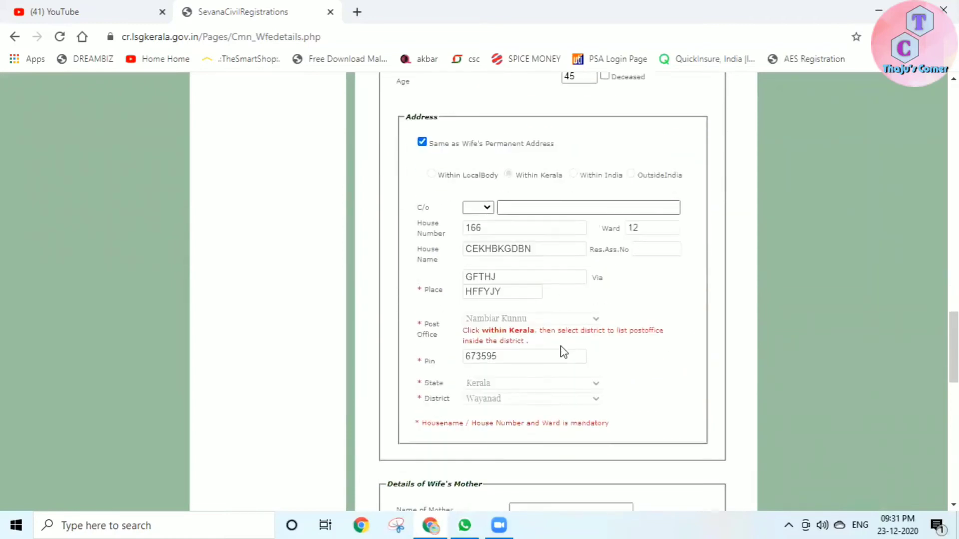
pyautogui.click(515, 298)
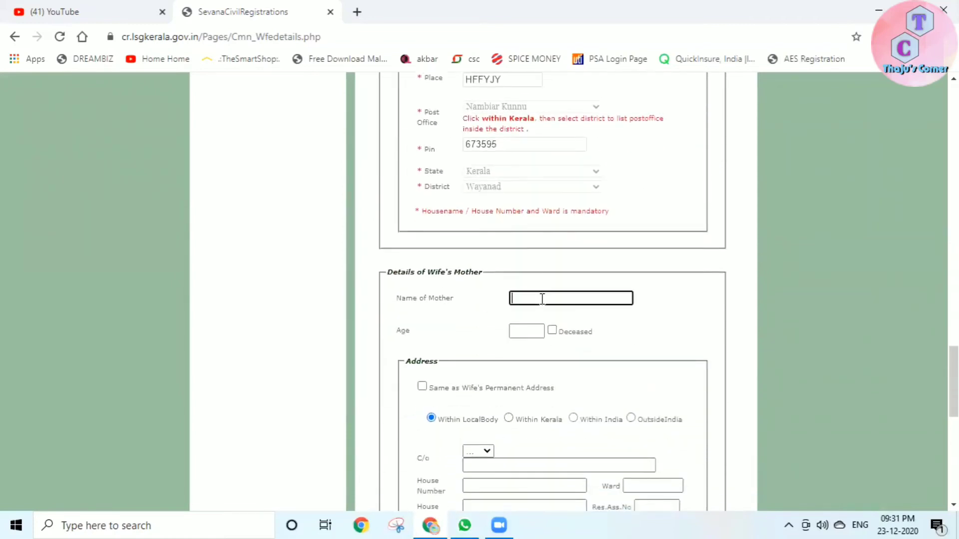
pyautogui.write('FGGTJSRYKJ')
pyautogui.click(530, 329)
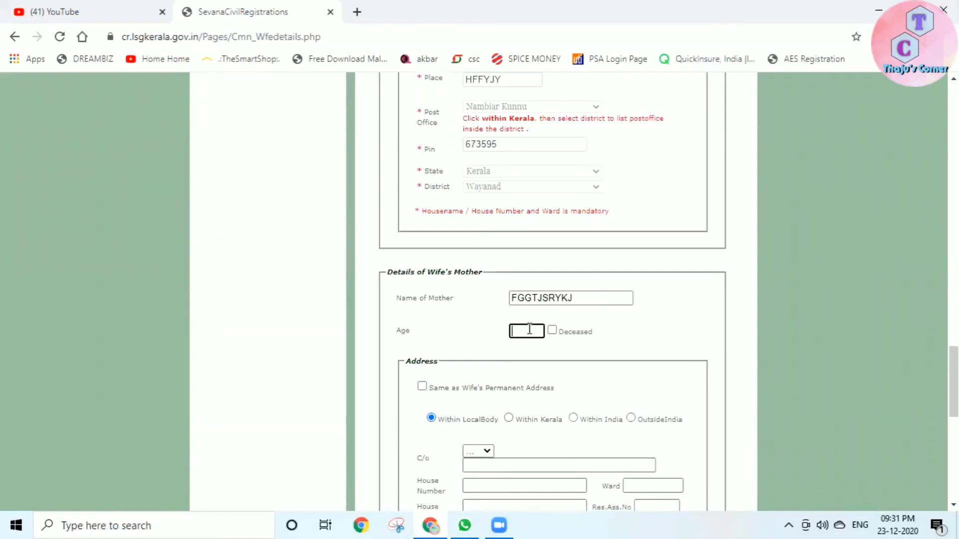
pyautogui.scroll(-3, 530, 329)
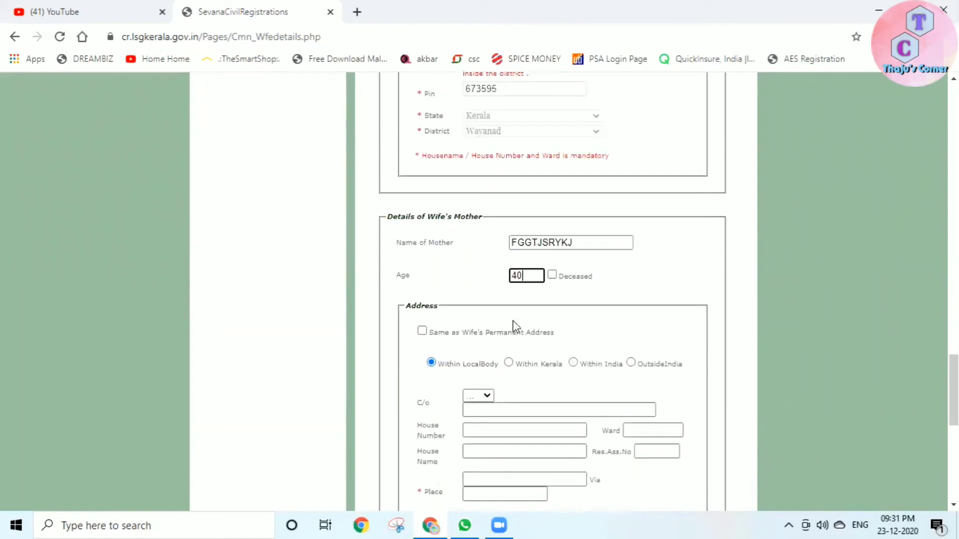
pyautogui.click(422, 246)
pyautogui.scroll(-4, 562, 250)
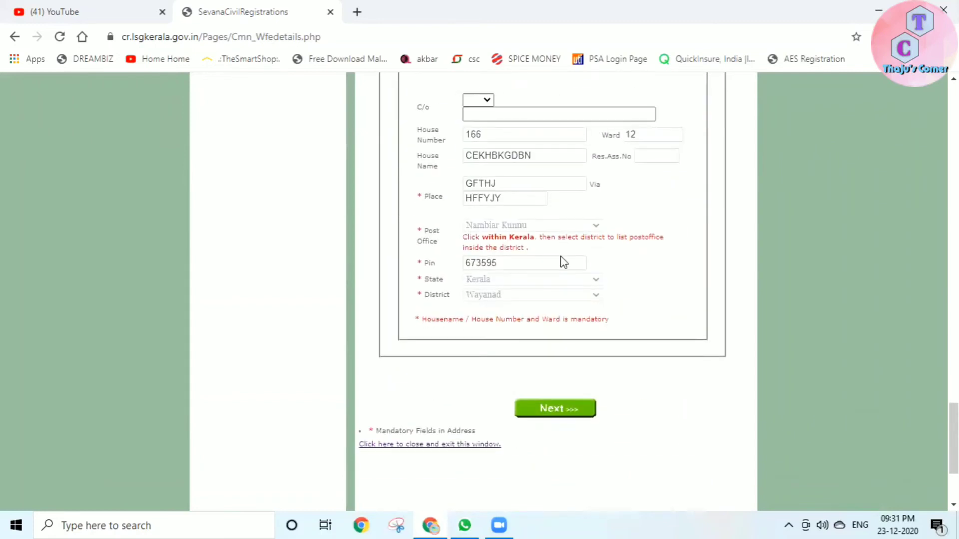
pyautogui.click(573, 415)
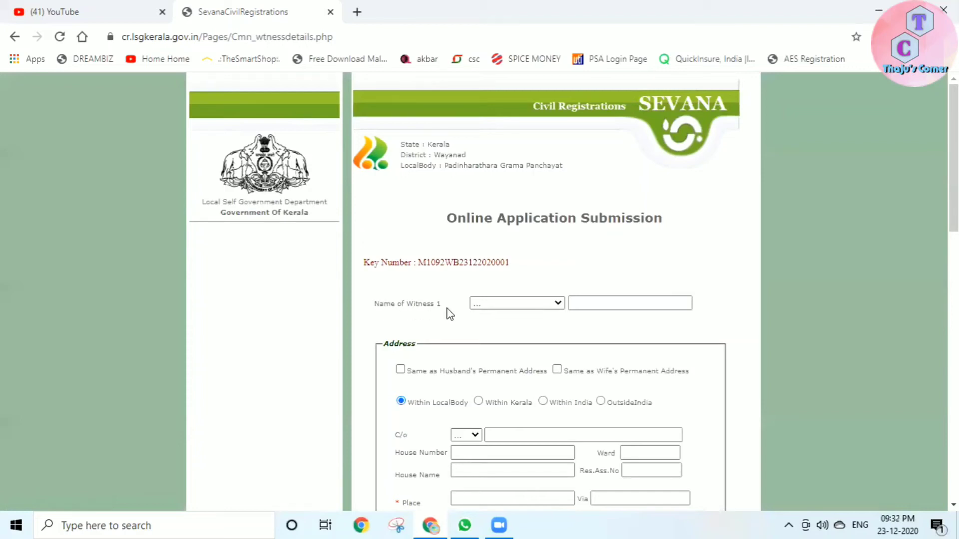
# - Select the title Shri. for witness 1 and enter the witness's name
pyautogui.scroll(-7, 449, 313)
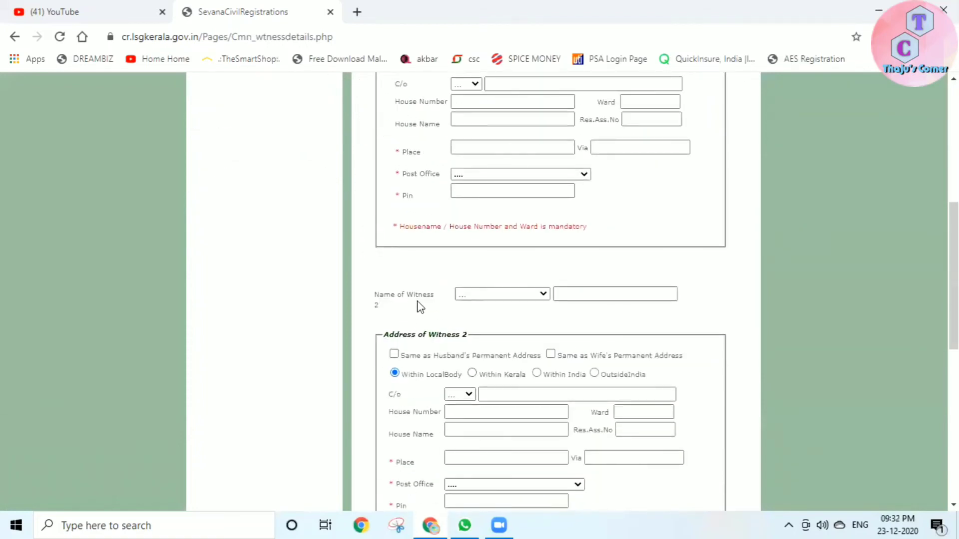
pyautogui.scroll(4, 443, 307)
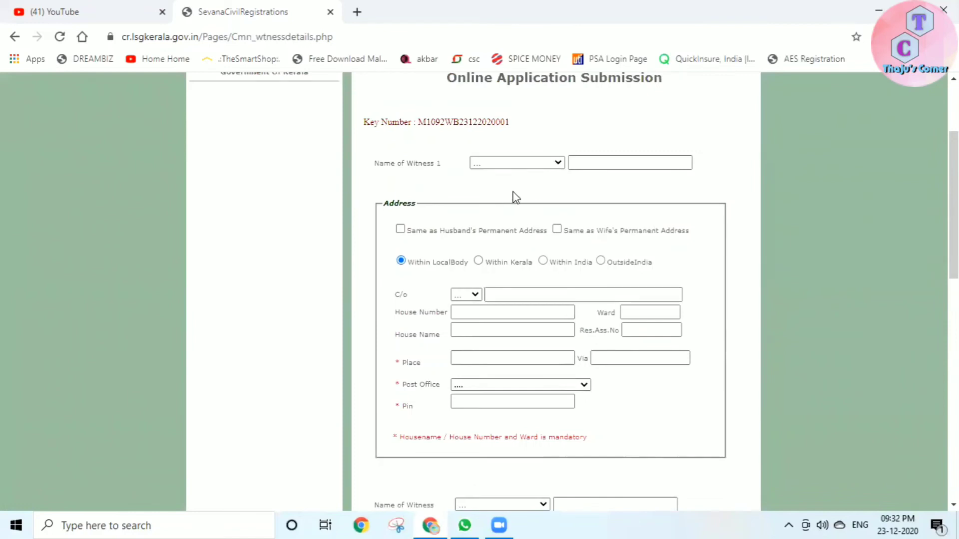
pyautogui.click(532, 164)
pyautogui.click(501, 213)
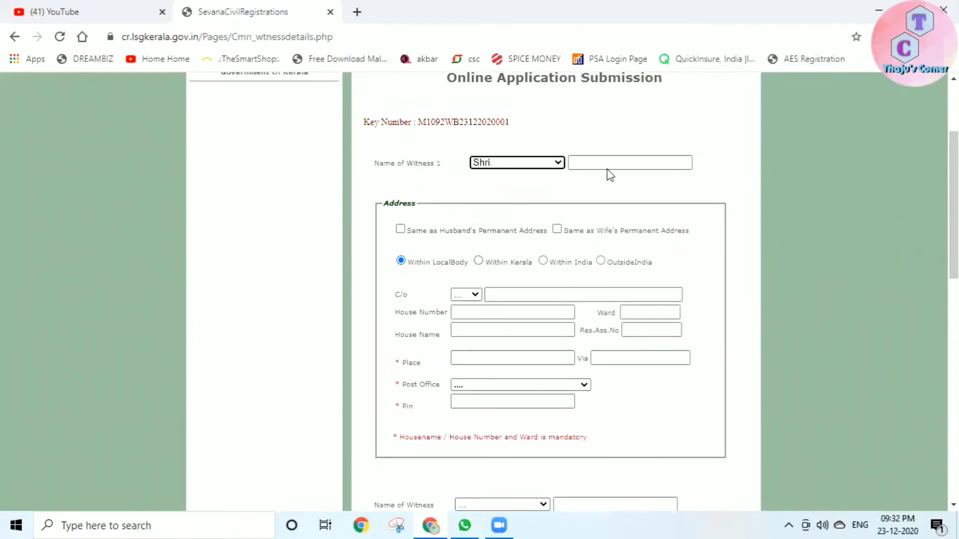
pyautogui.click(608, 164)
pyautogui.write('VCBNXFMH')
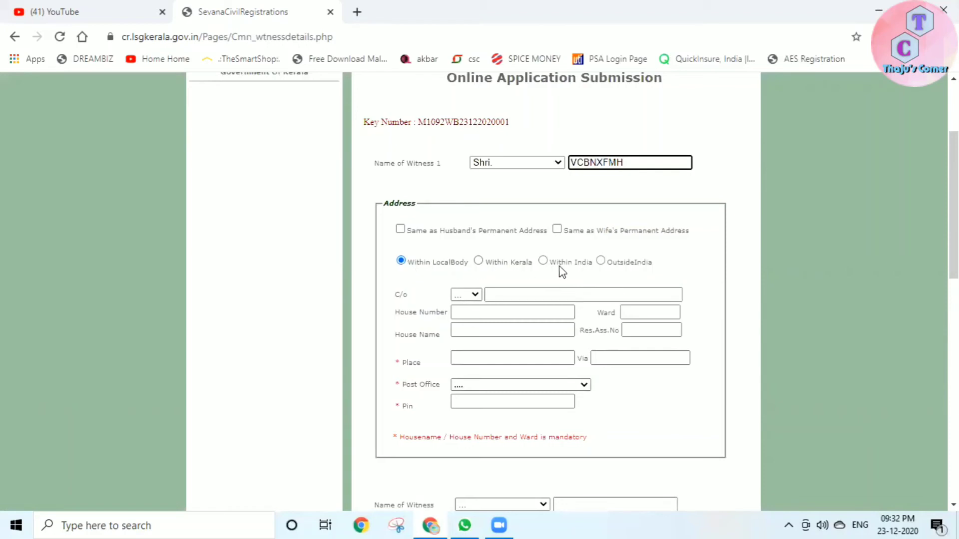
# - Set witness 1's care-of relation to s/o and enter the relative's name
pyautogui.click(473, 295)
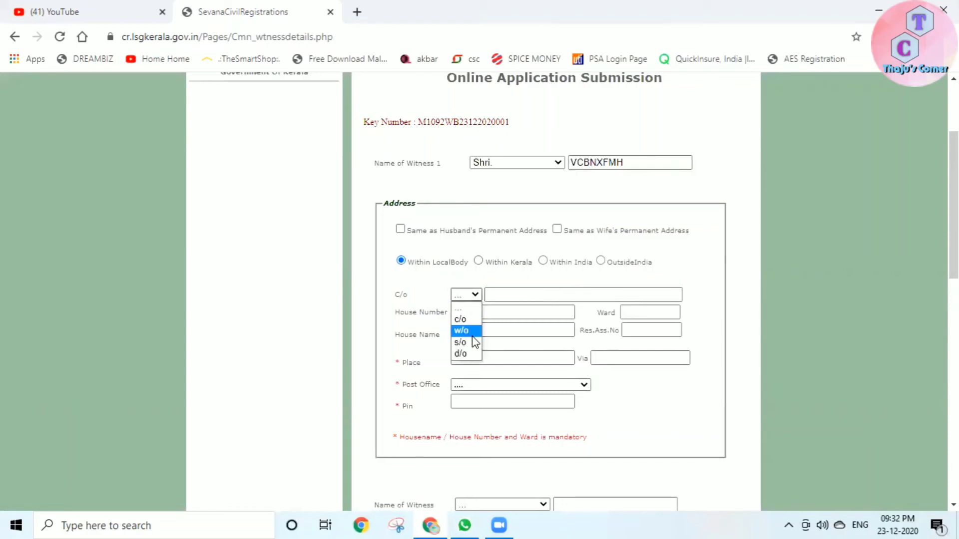
pyautogui.click(475, 342)
pyautogui.click(522, 296)
pyautogui.write('DFBDNGFHM')
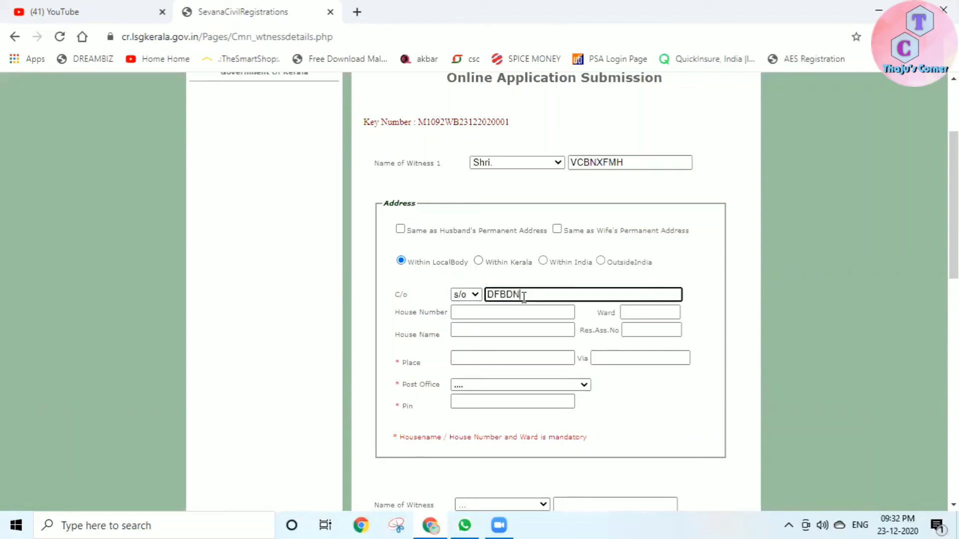
pyautogui.click(511, 309)
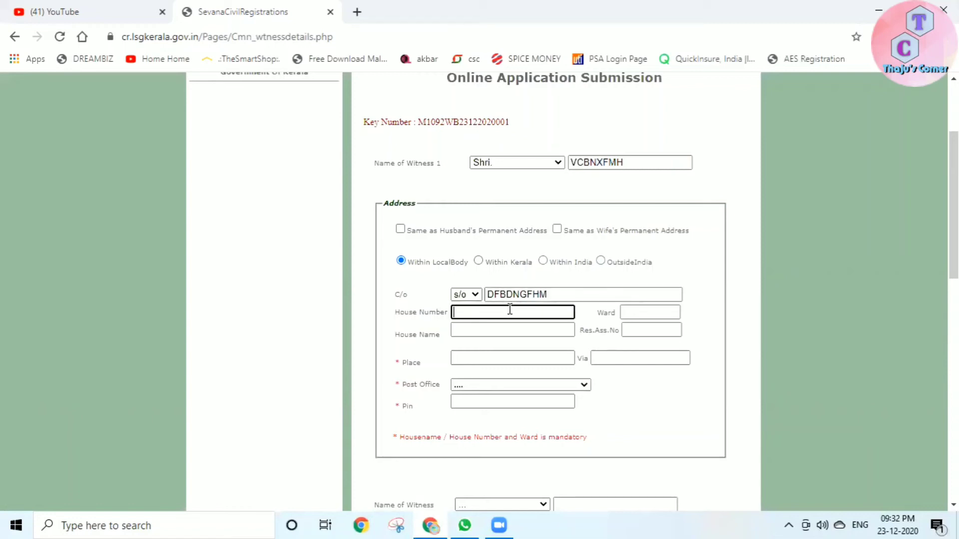
# - Enter the place in witness 1's address and choose Thariode North as the post office
pyautogui.click(487, 357)
pyautogui.write('GFHGNHM')
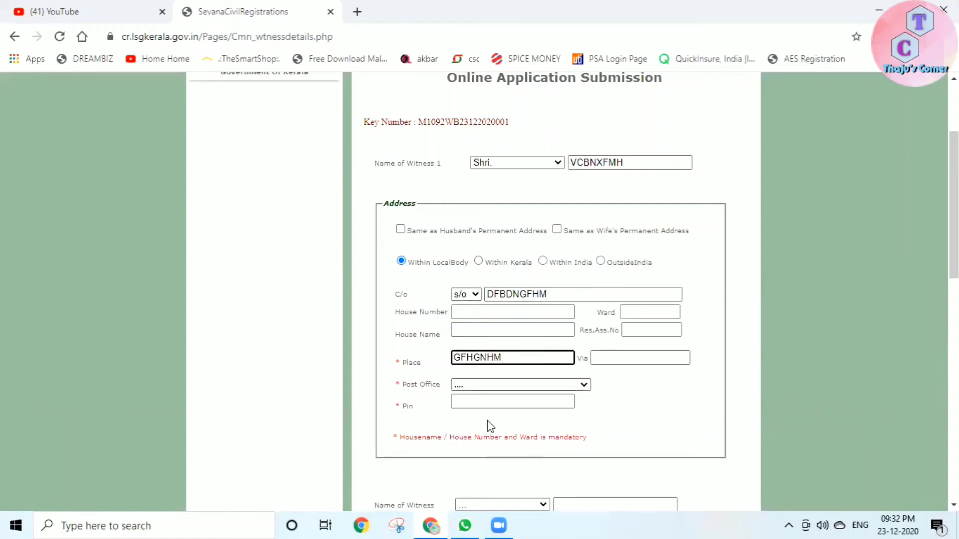
pyautogui.click(489, 386)
pyautogui.click(483, 461)
pyautogui.scroll(-3, 540, 360)
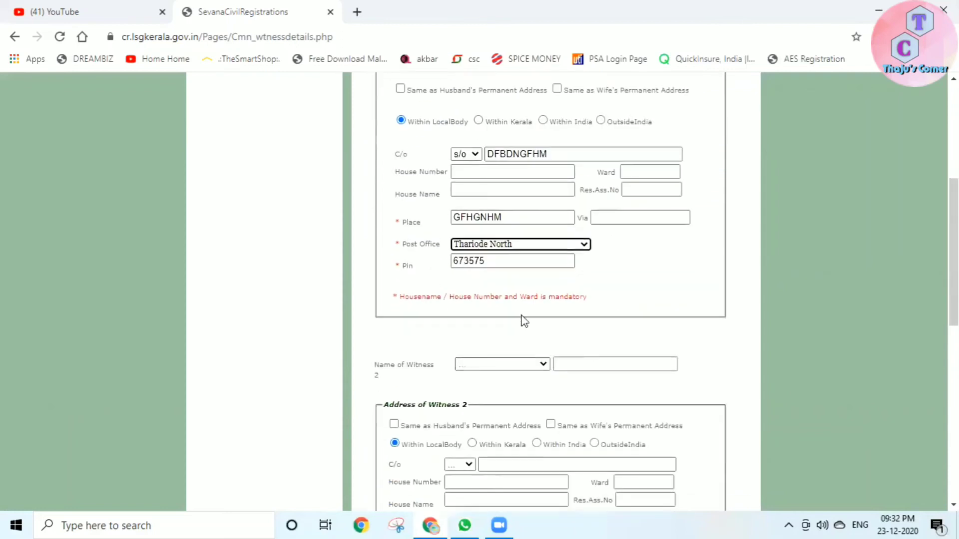
# - Select the title Smt. for witness 2 and enter the witness's name
pyautogui.scroll(-1, 569, 298)
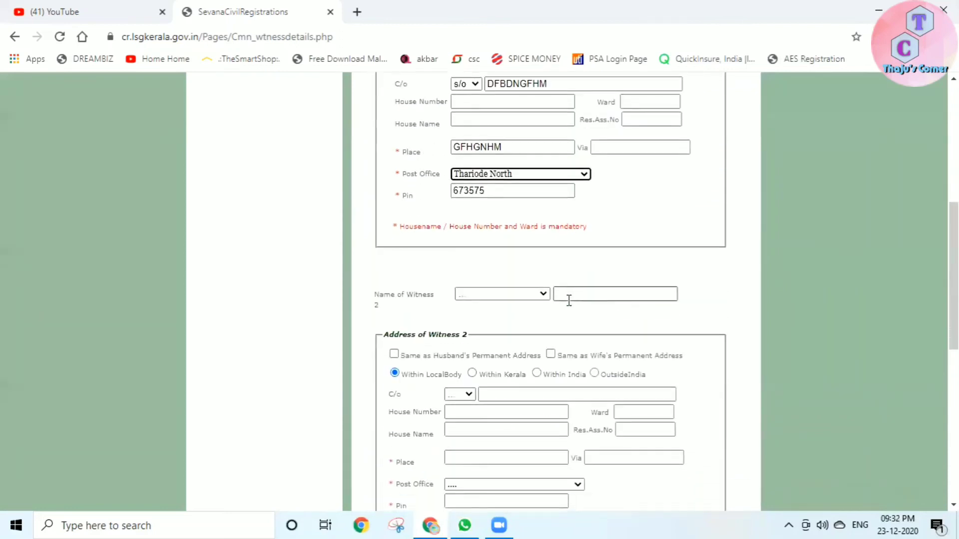
pyautogui.click(539, 300)
pyautogui.scroll(-1, 519, 239)
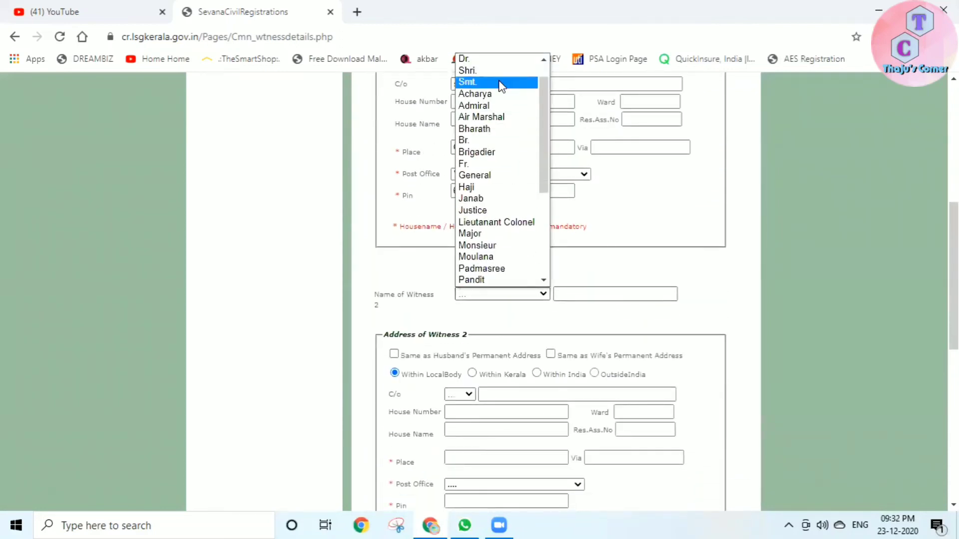
pyautogui.click(500, 83)
pyautogui.click(604, 292)
pyautogui.write('SGFHGMH')
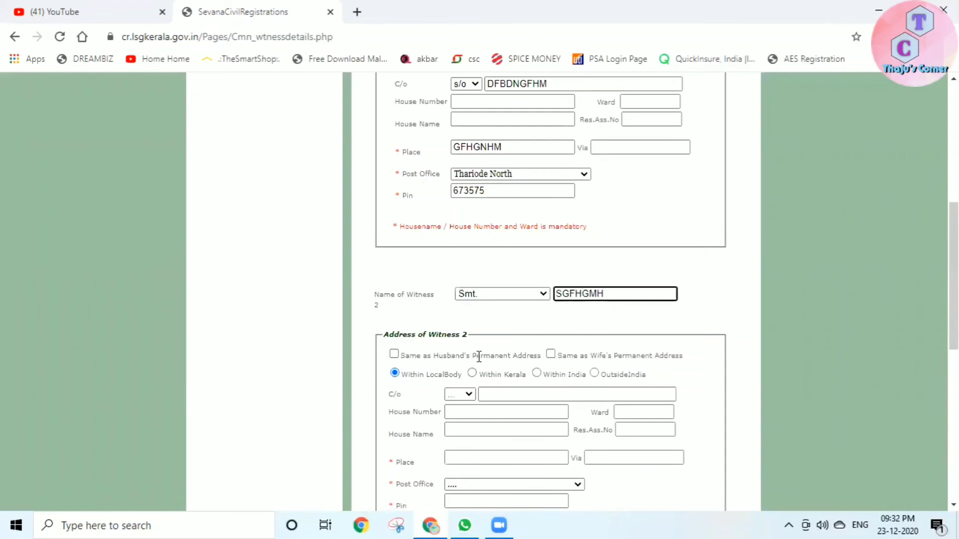
# - Set witness 2's care-of relation to w/o and enter the relative's name
pyautogui.scroll(-1, 478, 356)
pyautogui.click(462, 324)
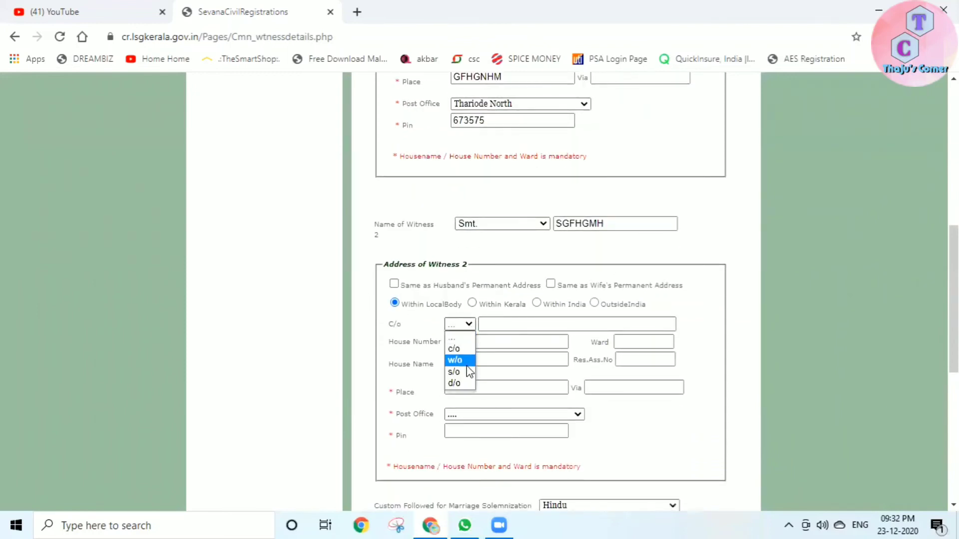
pyautogui.click(467, 361)
pyautogui.press('Tab')
pyautogui.write('GRHTNMHF')
# - Enter the house name and place in witness 2's address and choose Padinharathara as the post office
pyautogui.click(513, 342)
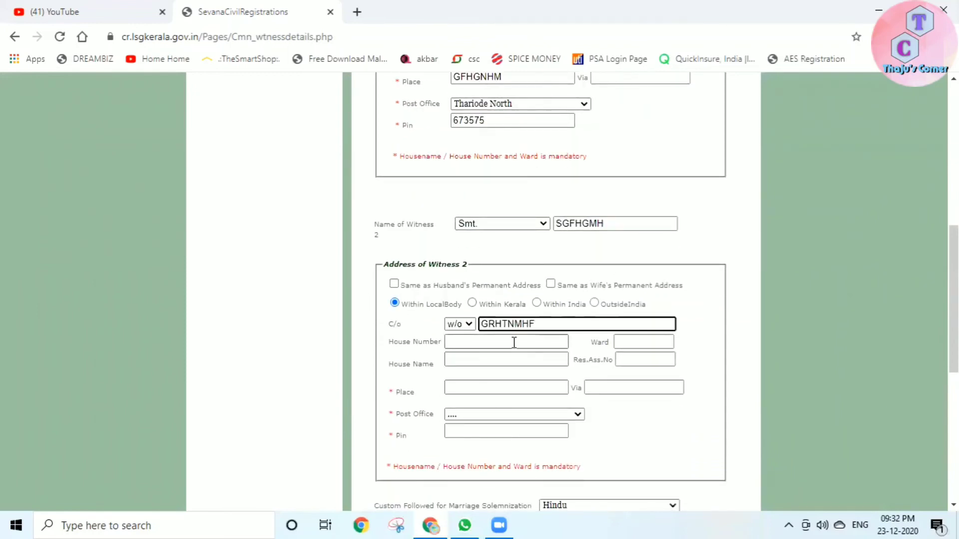
pyautogui.click(504, 360)
pyautogui.write('GFHDGN')
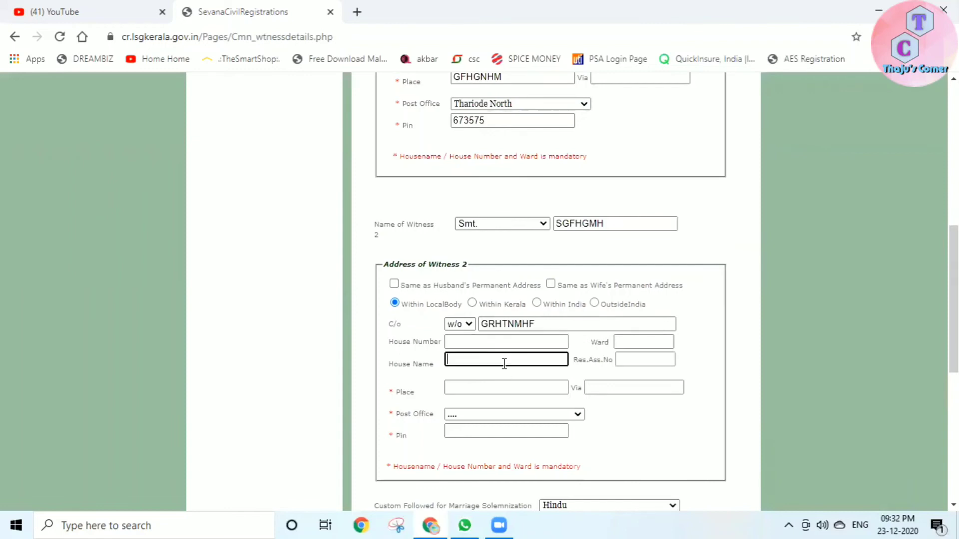
pyautogui.scroll(-1, 504, 363)
pyautogui.click(505, 317)
pyautogui.write('AGFGN')
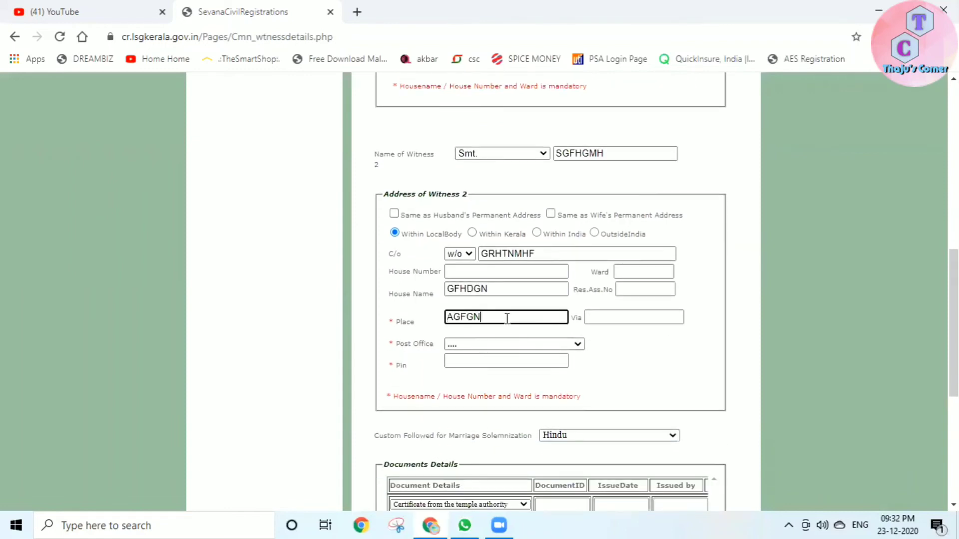
pyautogui.click(521, 356)
pyautogui.click(521, 344)
pyautogui.click(503, 392)
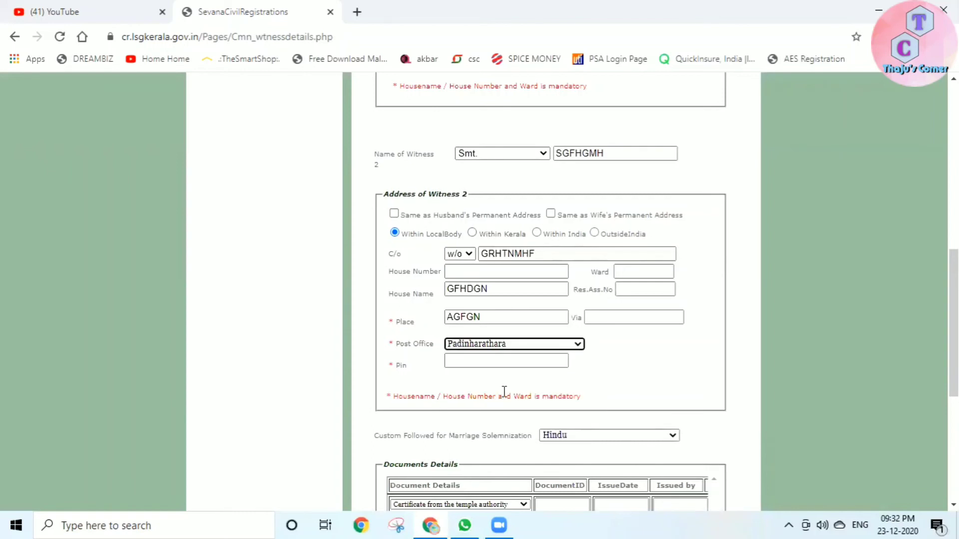
# - Set the custom followed for the marriage solemnization to Muslim
pyautogui.scroll(-1, 520, 380)
pyautogui.scroll(-1, 519, 379)
pyautogui.scroll(4, 499, 249)
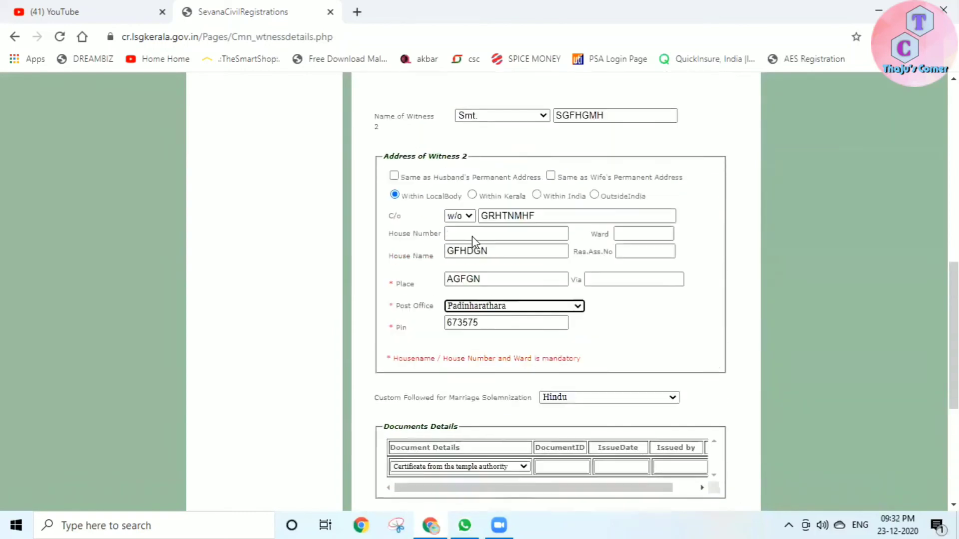
pyautogui.scroll(-1, 600, 350)
pyautogui.scroll(4, 597, 349)
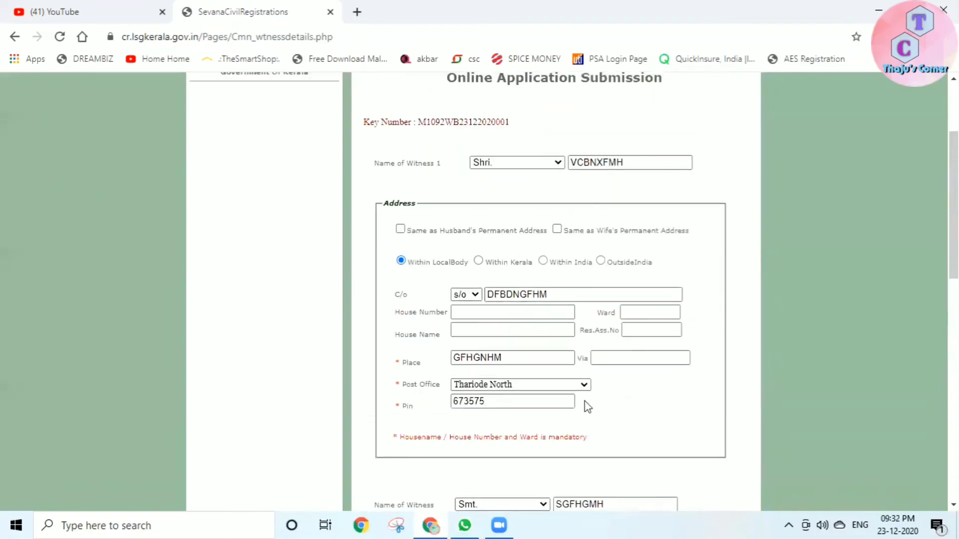
pyautogui.scroll(-10, 530, 356)
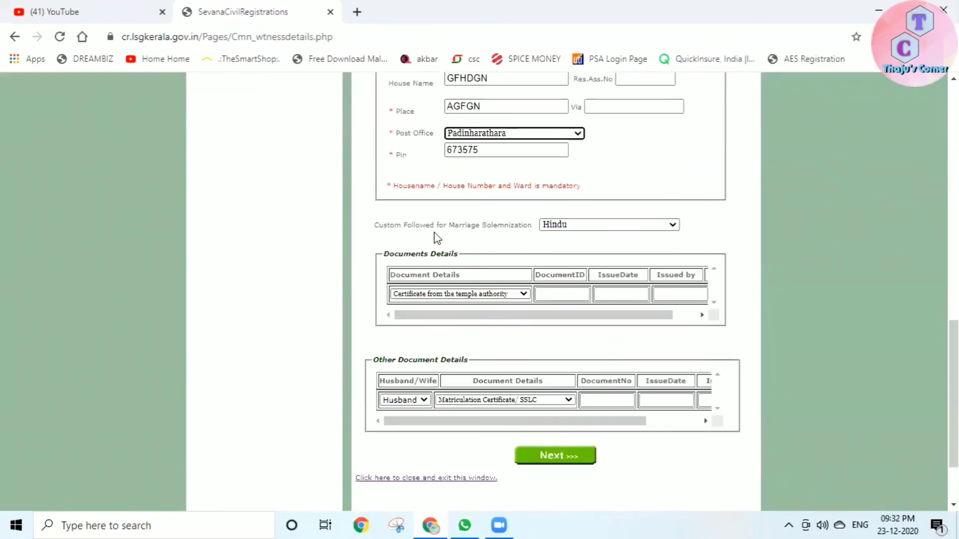
pyautogui.click(577, 225)
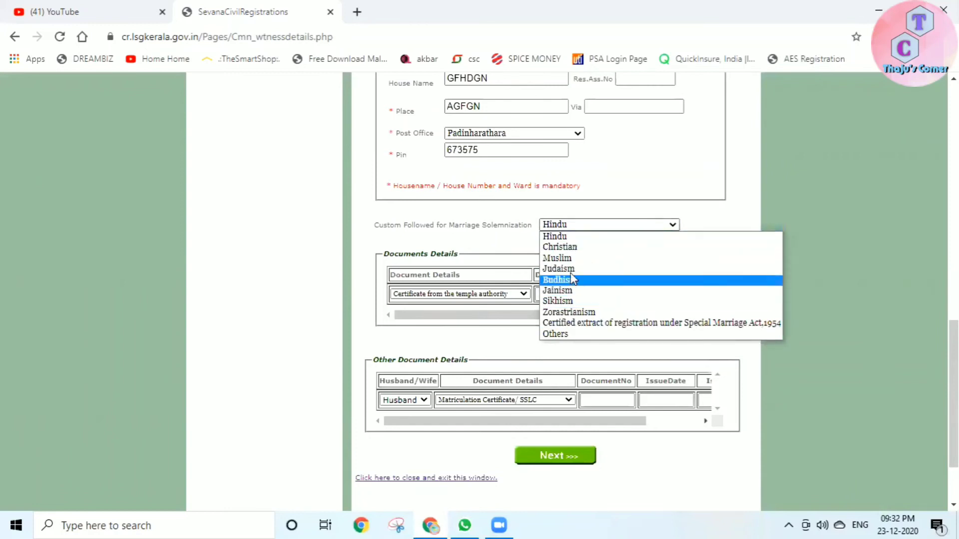
pyautogui.click(568, 257)
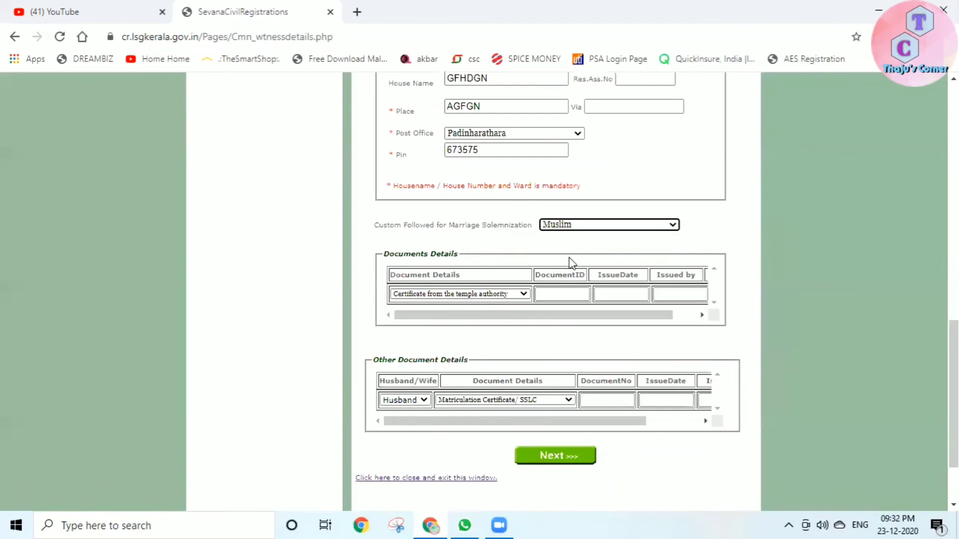
# - Complete the Mahallu Jama-Ath Committee certificate row with its document ID, issue date 05/12/2020 and issuer SECRETARY
pyautogui.scroll(-1, 569, 261)
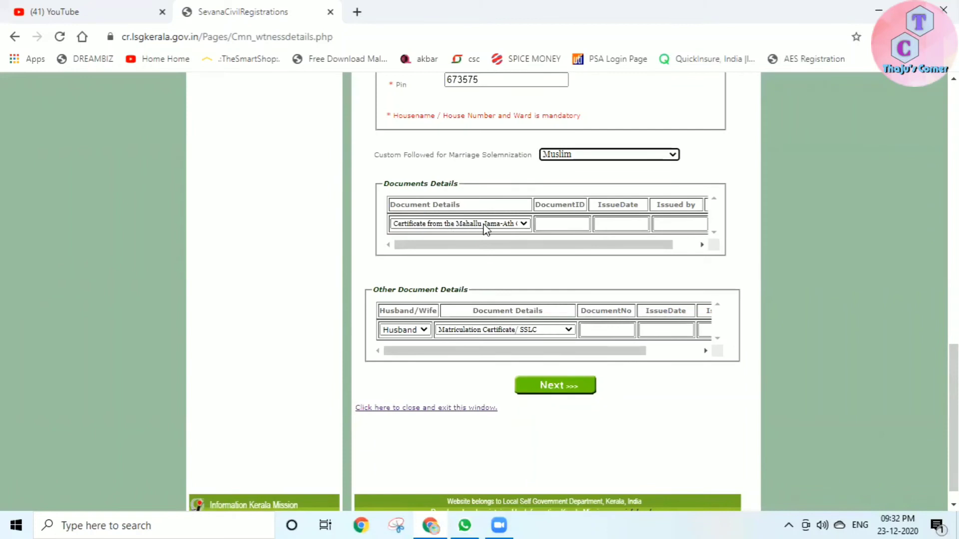
pyautogui.click(523, 225)
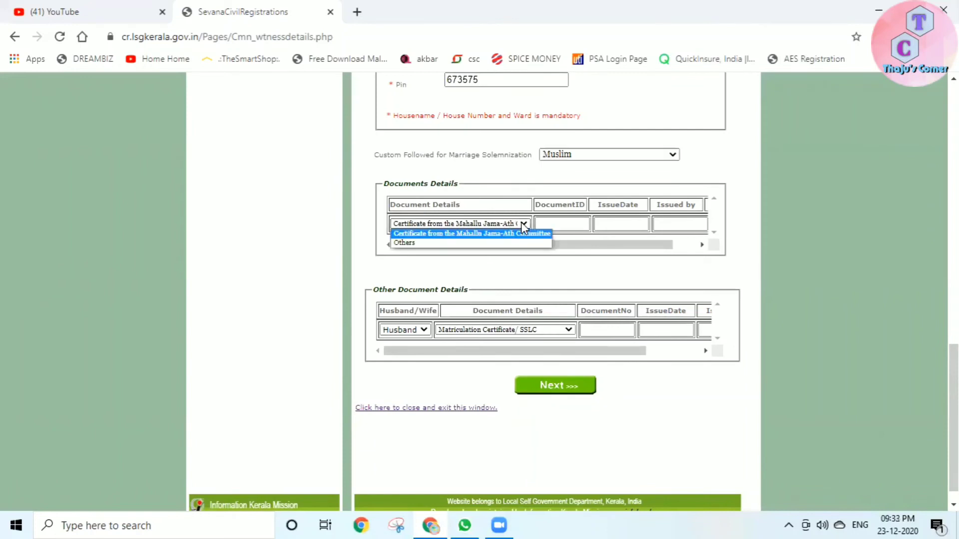
pyautogui.click(523, 224)
pyautogui.click(558, 224)
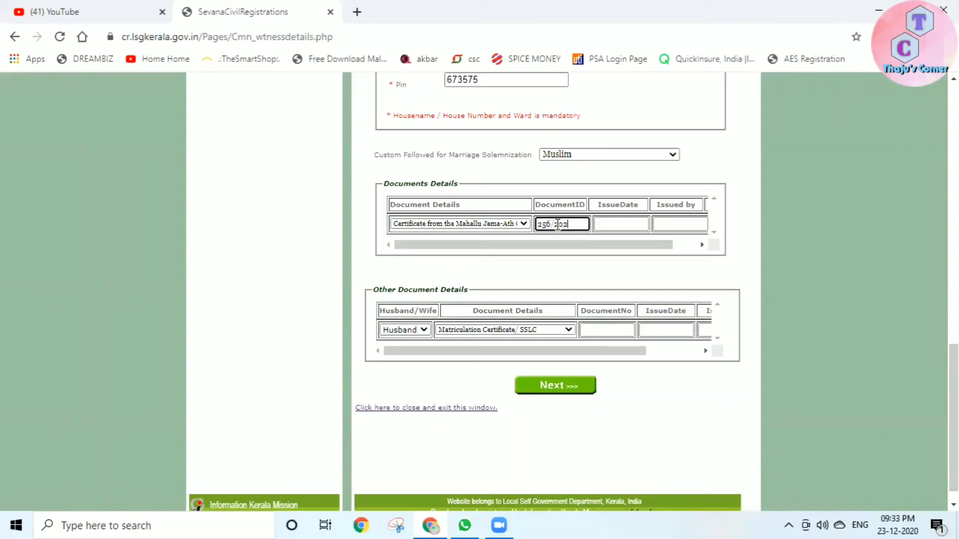
pyautogui.click(616, 229)
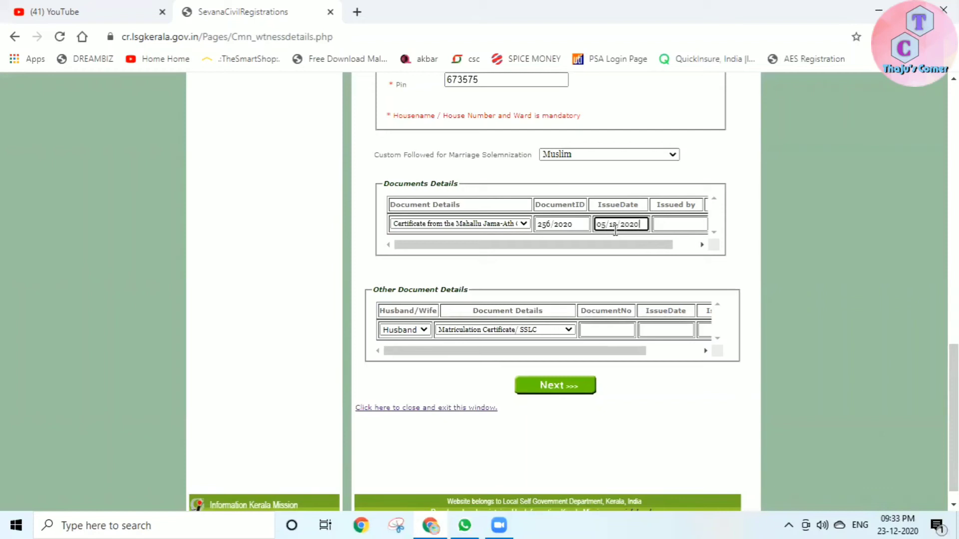
pyautogui.press('Tab')
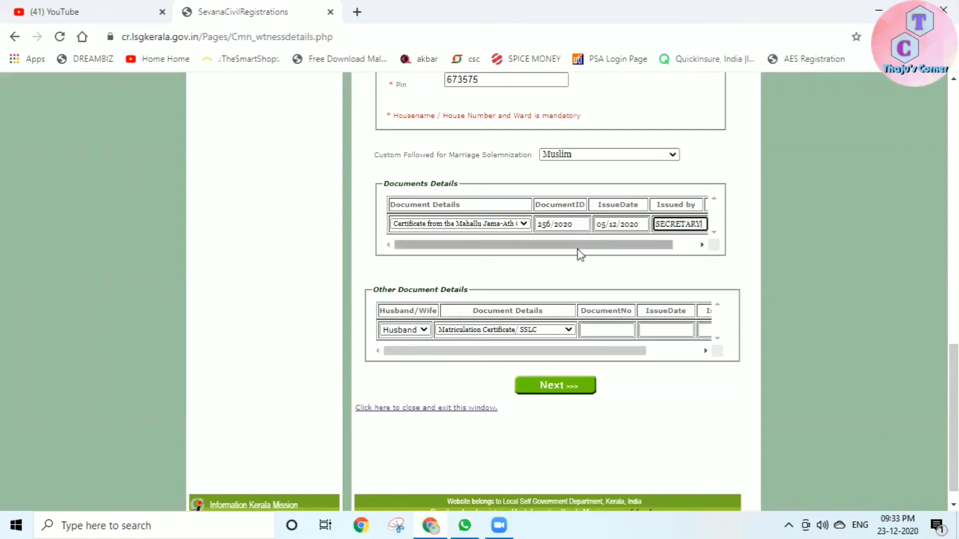
pyautogui.moveTo(578, 248); pyautogui.dragTo(603, 248)
# - Fill in the husband's Matriculation Certificate/SSLC with its document number, issue date 10/12/2005 and issuer HEADMASTER, and add another document row
pyautogui.scroll(-1, 532, 274)
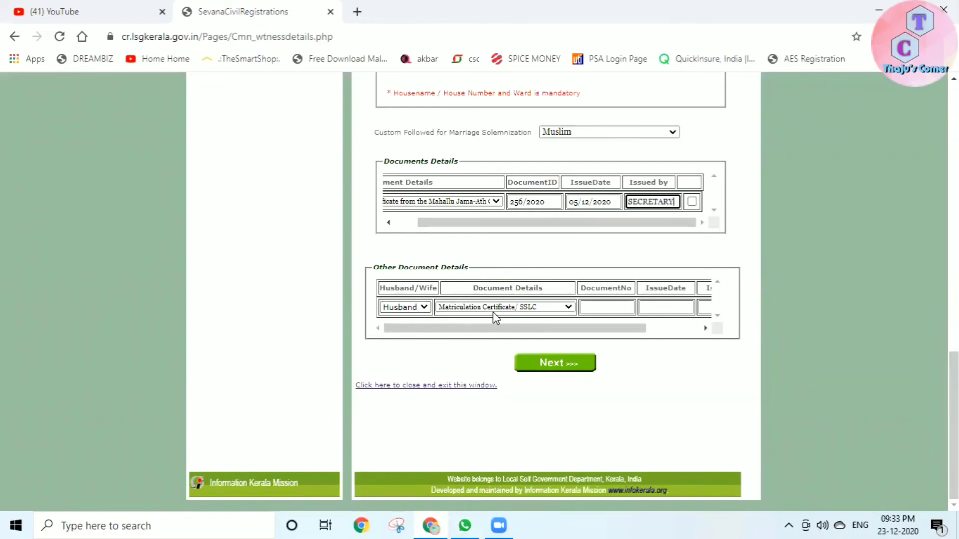
pyautogui.click(616, 306)
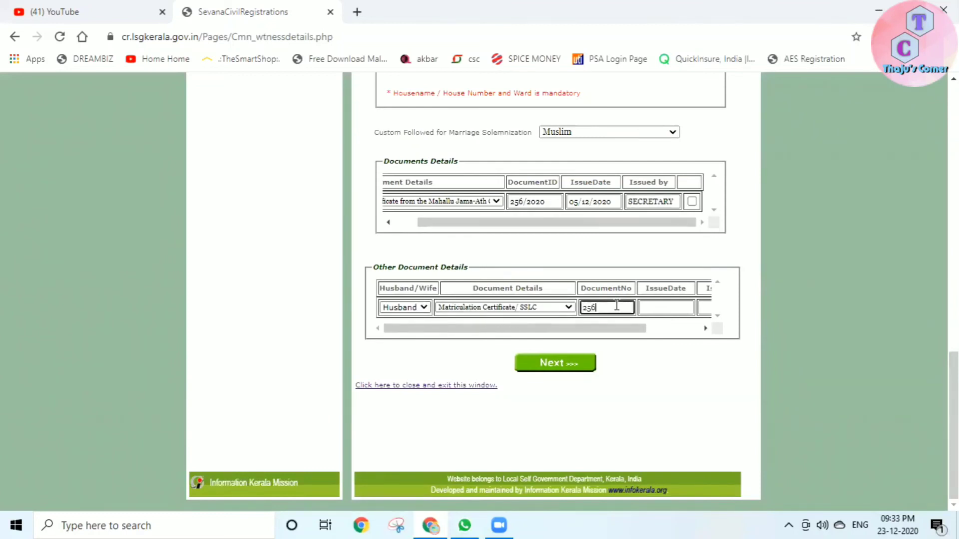
pyautogui.click(670, 308)
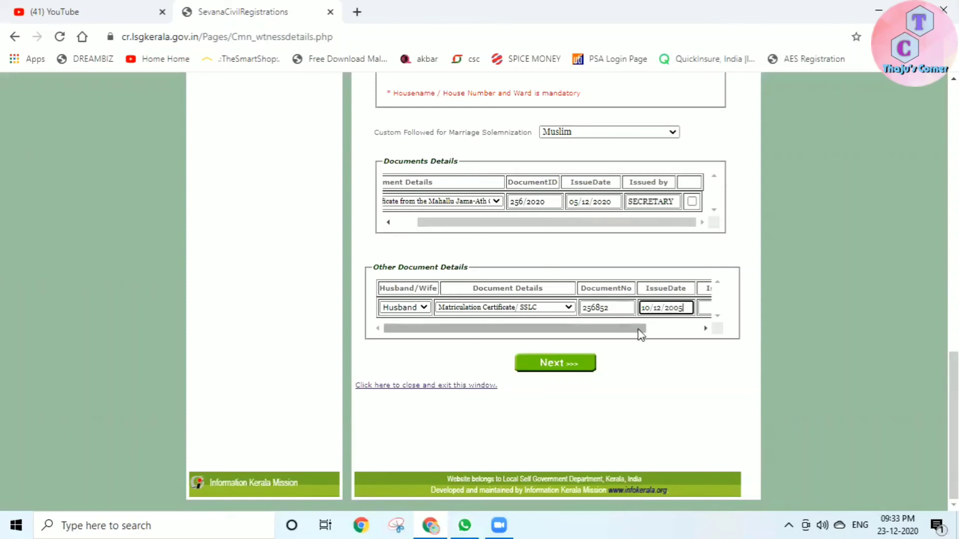
pyautogui.moveTo(643, 327); pyautogui.dragTo(697, 328)
pyautogui.click(667, 312)
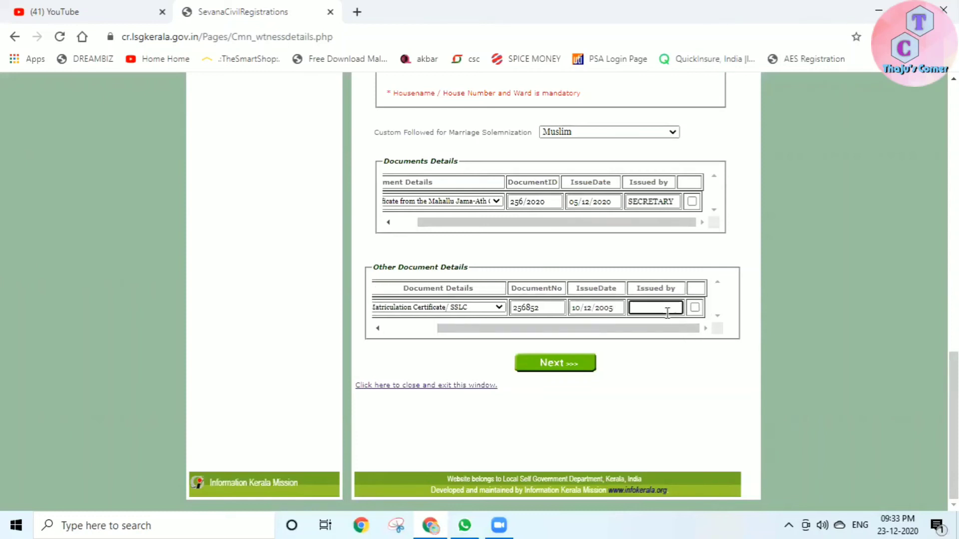
pyautogui.write('HEAD')
pyautogui.write('MASTER')
pyautogui.click(695, 307)
# - Set the second document row to Wife and enter the Matriculation Certificate/SSLC's document number, issue date 10/12/2010 and issuer HEADMASTER
pyautogui.moveTo(668, 347); pyautogui.dragTo(450, 348)
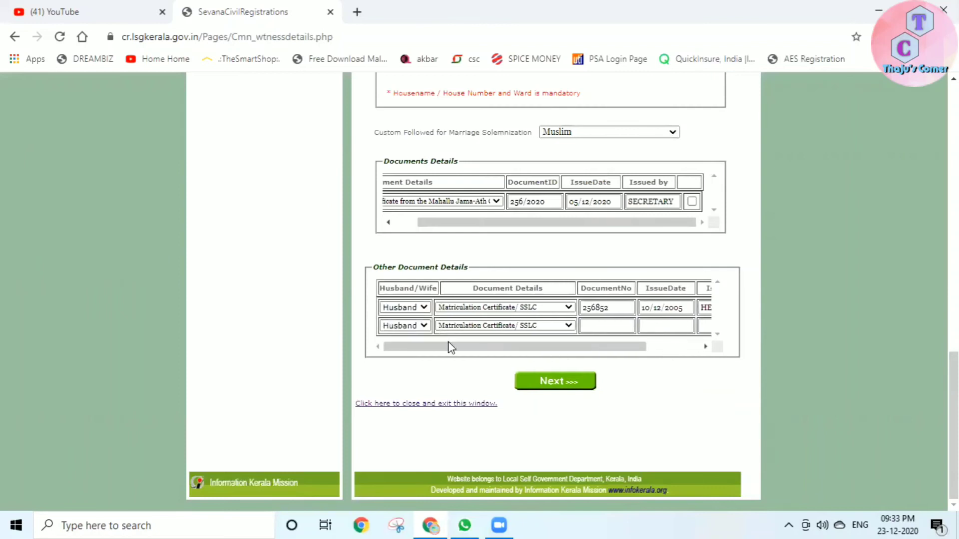
pyautogui.click(419, 326)
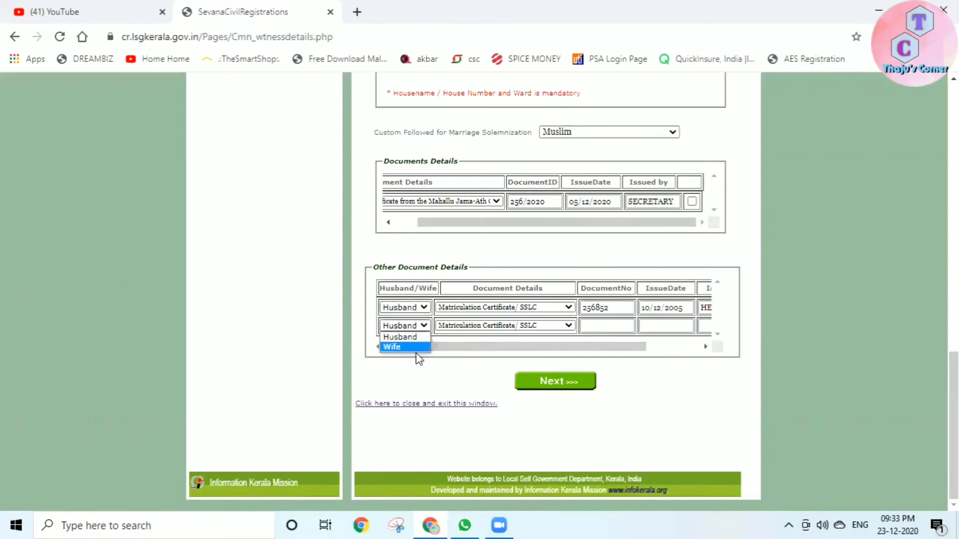
pyautogui.click(416, 347)
pyautogui.click(633, 327)
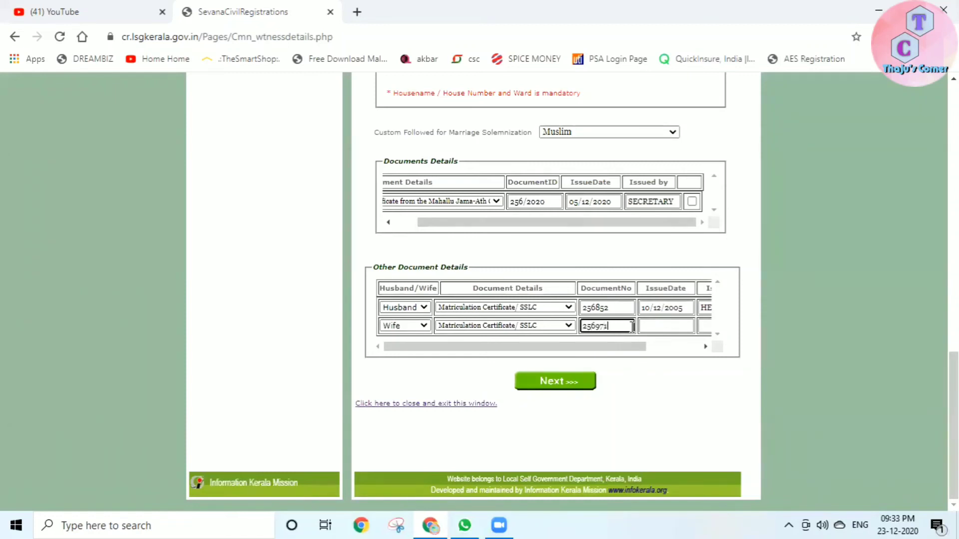
pyautogui.click(661, 328)
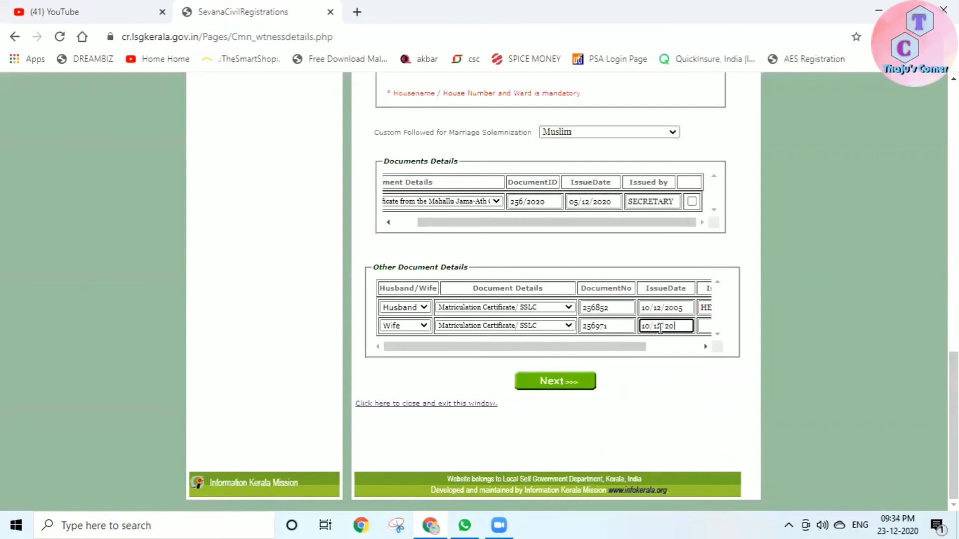
pyautogui.moveTo(602, 346); pyautogui.dragTo(678, 351)
pyautogui.click(664, 327)
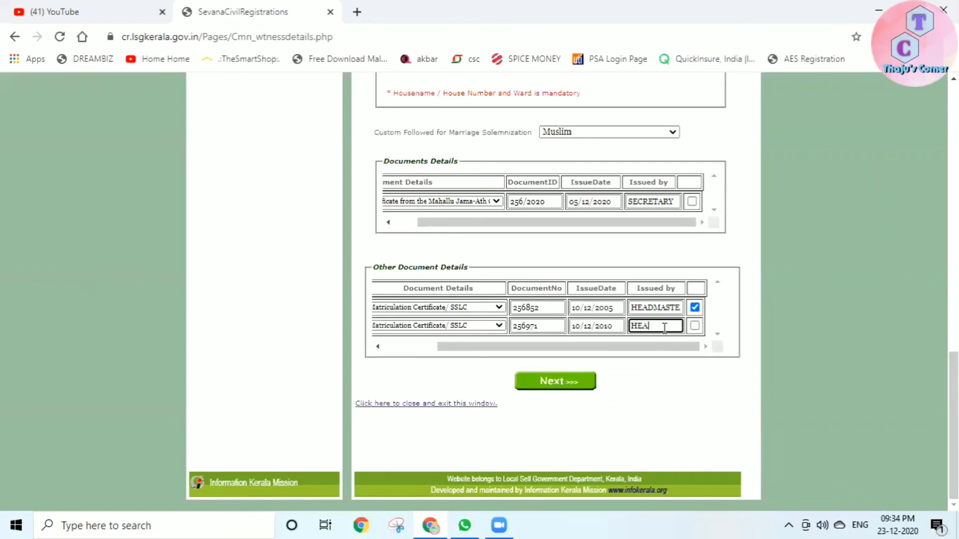
pyautogui.write('HEADMASTER')
# - Try to proceed to the next page, and fill in the missing house name in witness 1's address
pyautogui.click(554, 387)
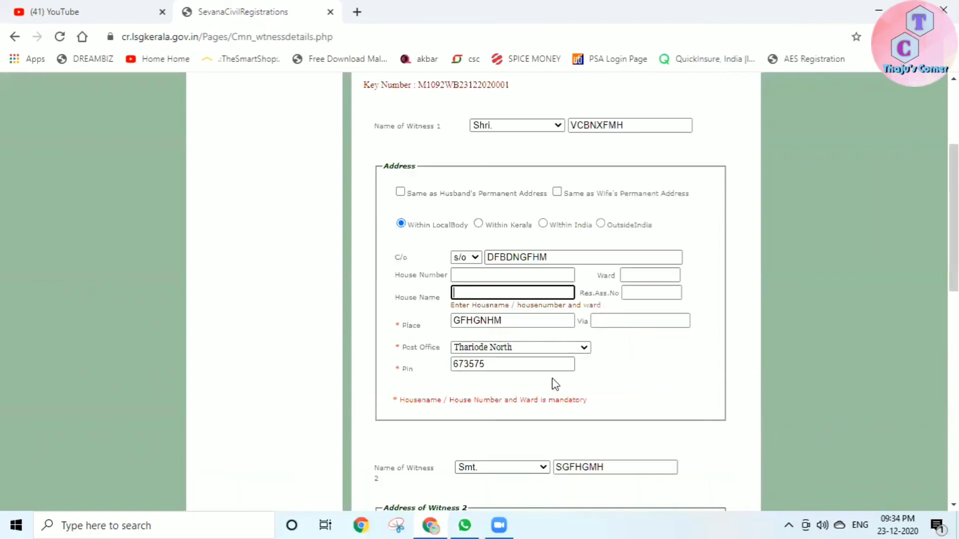
pyautogui.scroll(-2, 554, 380)
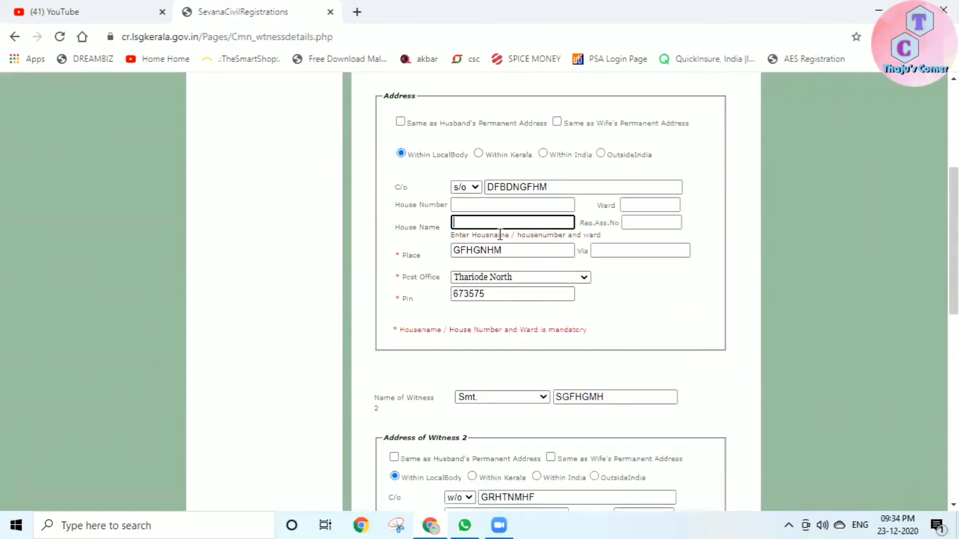
pyautogui.write('HTGYIKU')
pyautogui.scroll(-6, 639, 369)
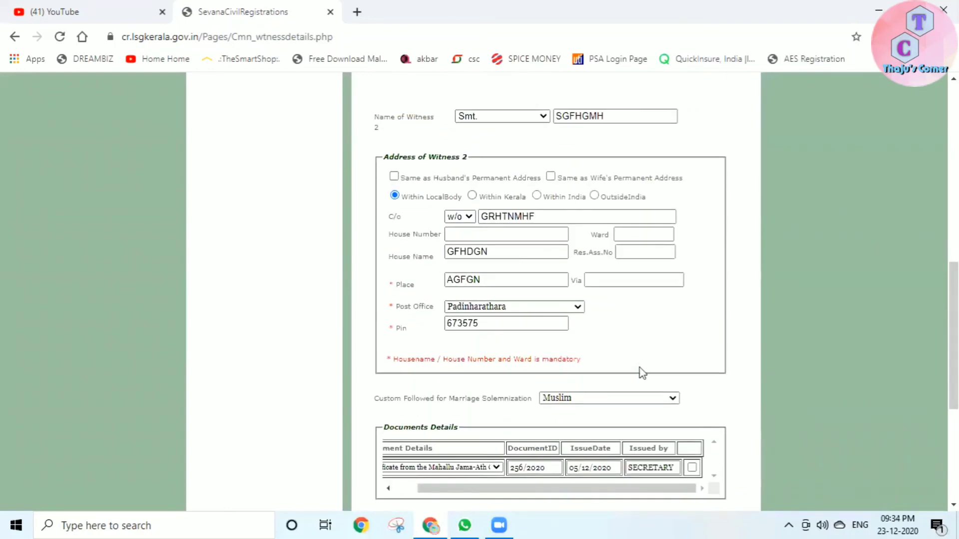
# - Save the completed witness and document details and proceed to the application's submission summary
pyautogui.scroll(-5, 564, 320)
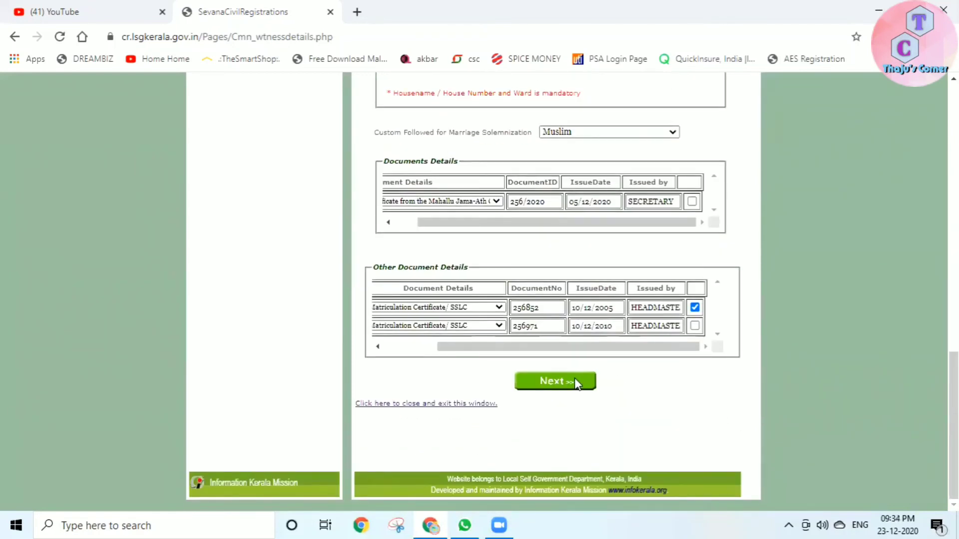
pyautogui.click(575, 382)
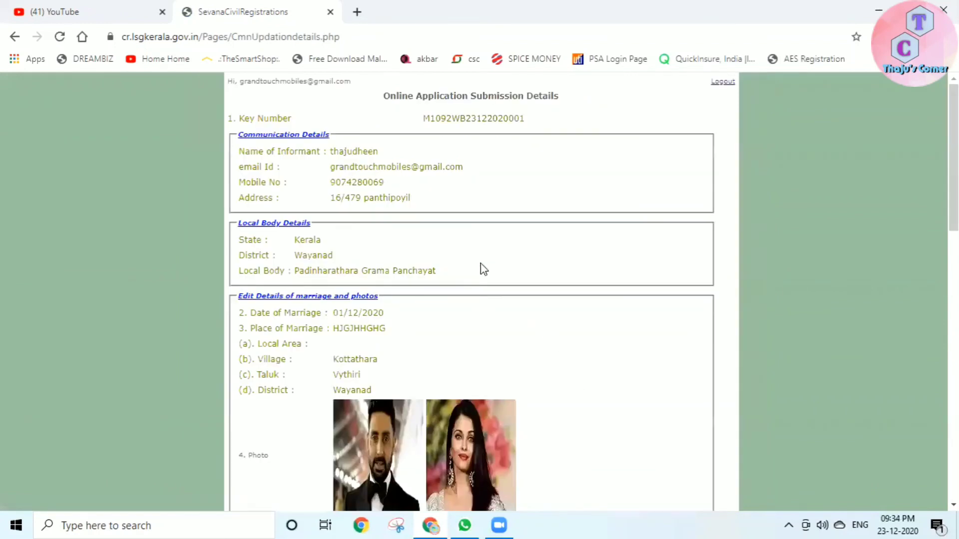
# - Review the submission summary, from the marriage details and photos through the couple's, parents' and witnesses' entries to the document list
pyautogui.scroll(-3, 400, 150)
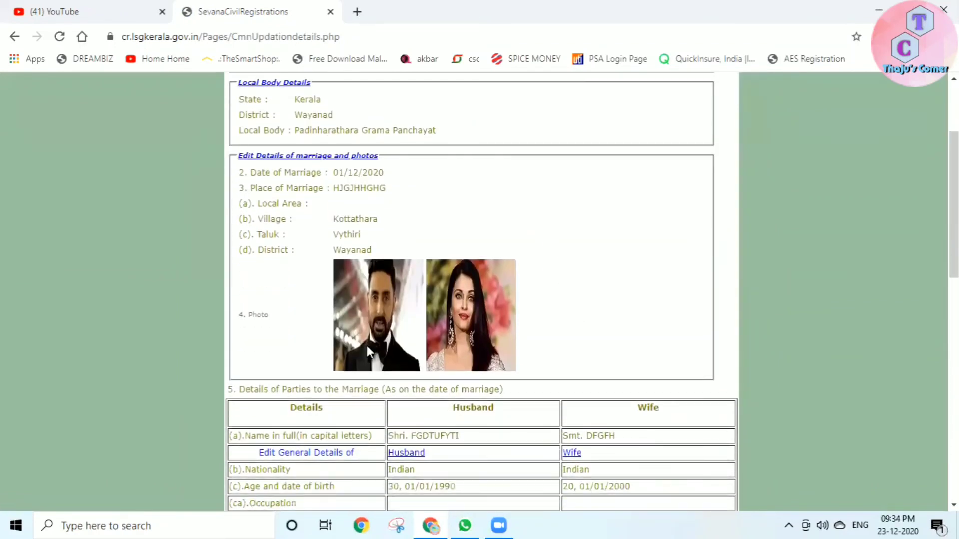
pyautogui.scroll(-3, 449, 343)
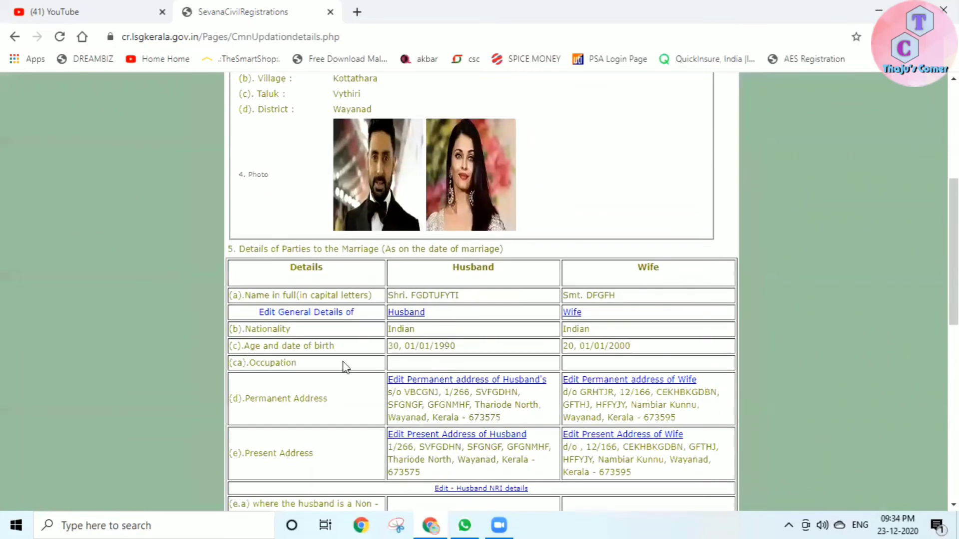
pyautogui.scroll(-3, 565, 392)
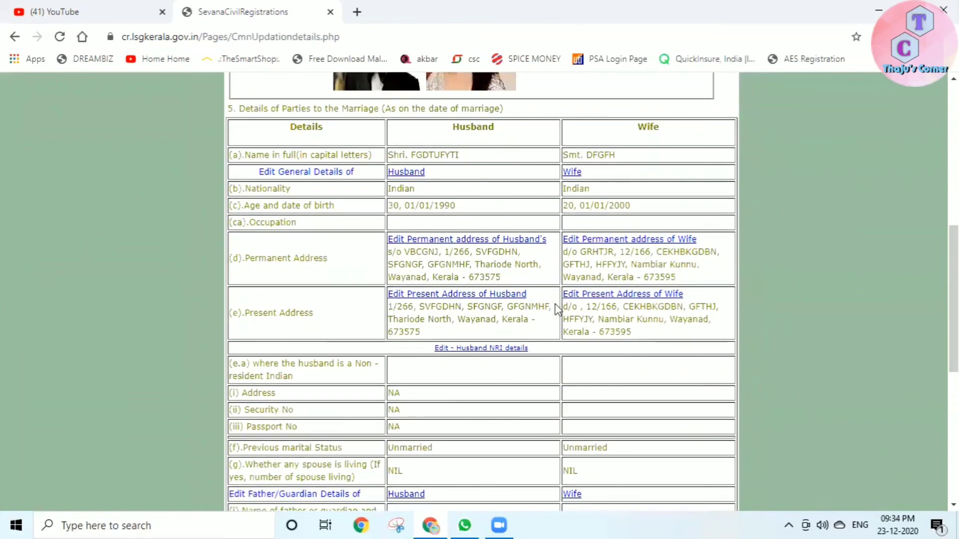
pyautogui.scroll(-5, 428, 289)
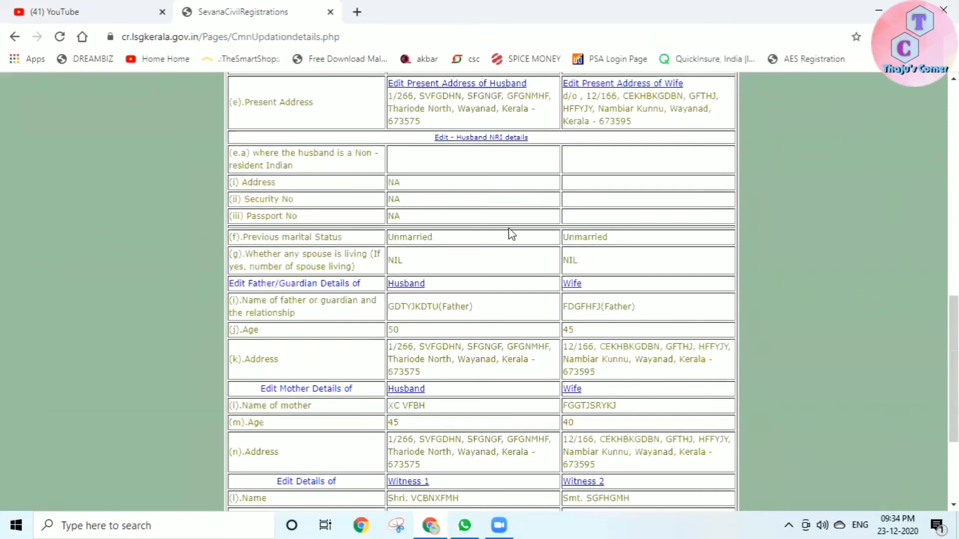
pyautogui.scroll(6, 565, 329)
pyautogui.scroll(5, 565, 329)
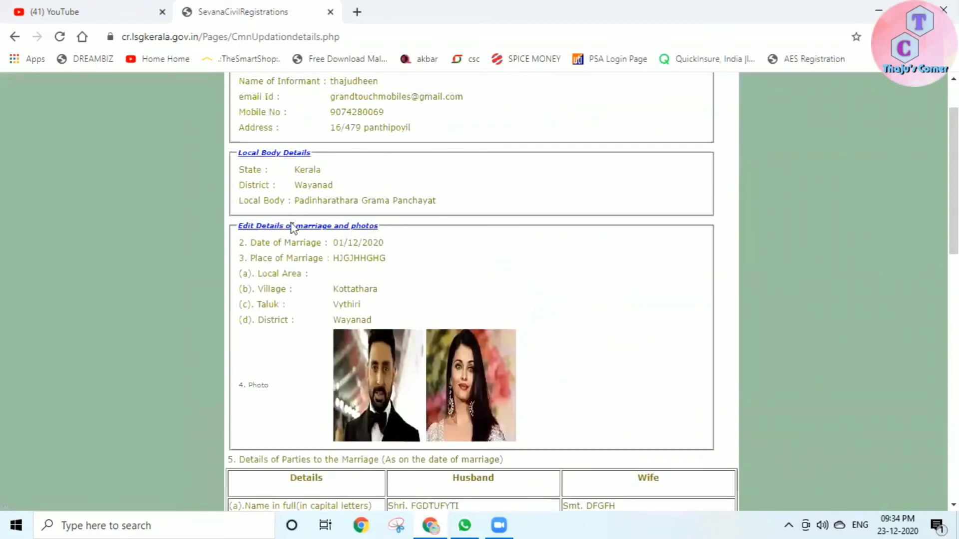
pyautogui.scroll(-4, 372, 263)
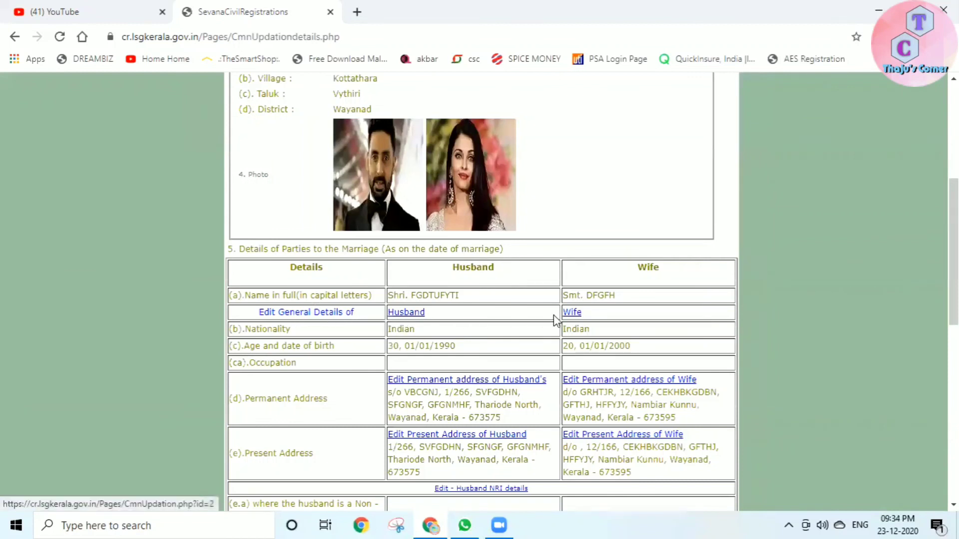
pyautogui.scroll(-5, 553, 315)
pyautogui.scroll(-5, 481, 215)
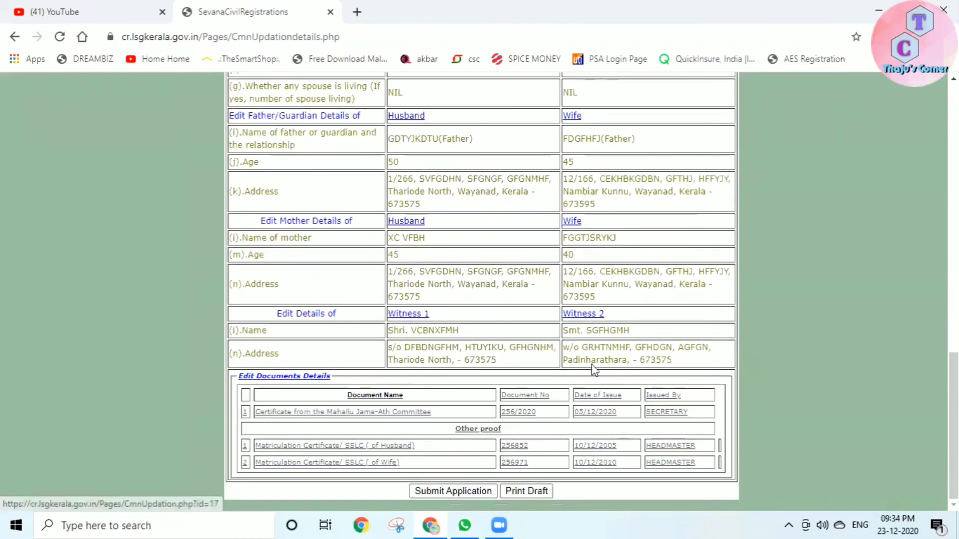
# - Open the printable draft of the marriage registration memorandum, check all its pages in a maximized window, and close it
pyautogui.click(309, 464)
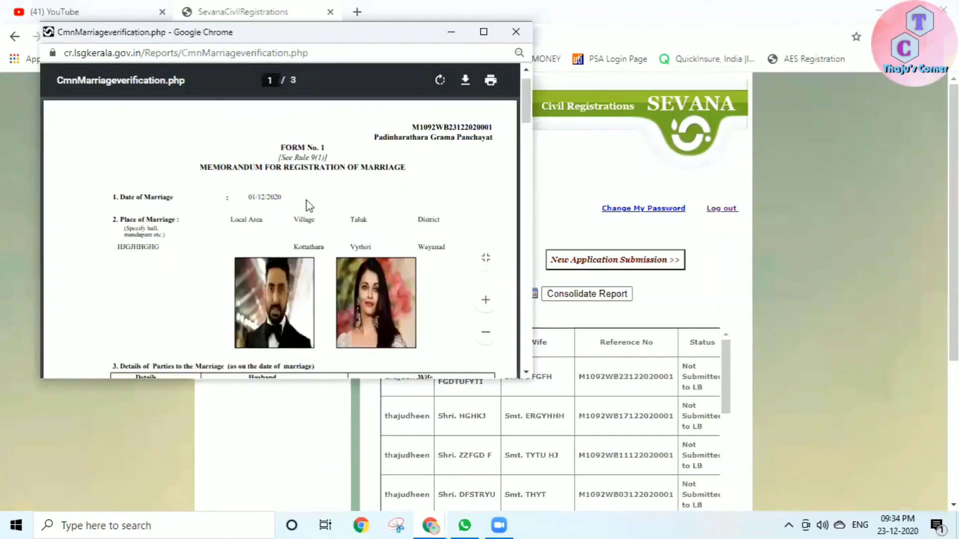
pyautogui.scroll(-15, 309, 205)
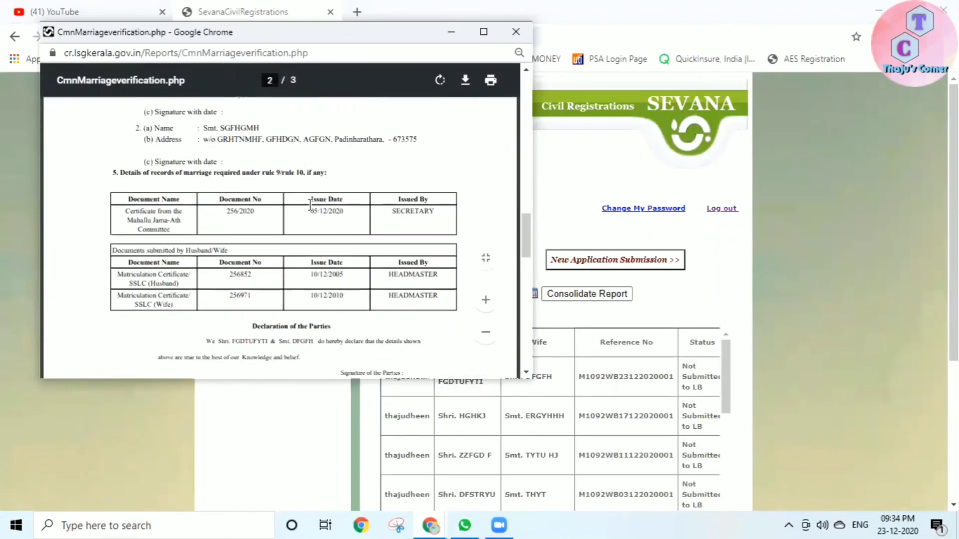
pyautogui.scroll(-10, 310, 206)
pyautogui.click(484, 32)
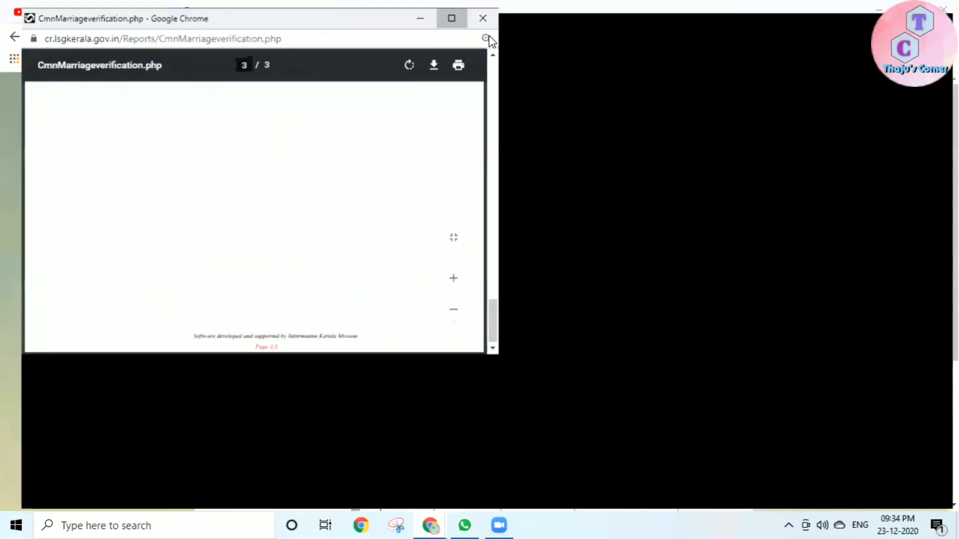
pyautogui.scroll(20, 549, 228)
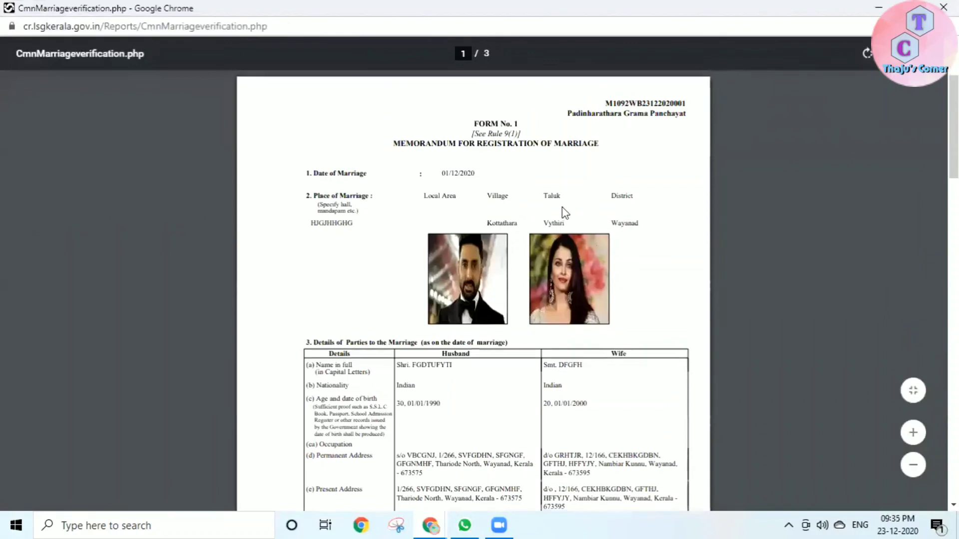
pyautogui.scroll(-3, 563, 211)
pyautogui.scroll(-5, 522, 216)
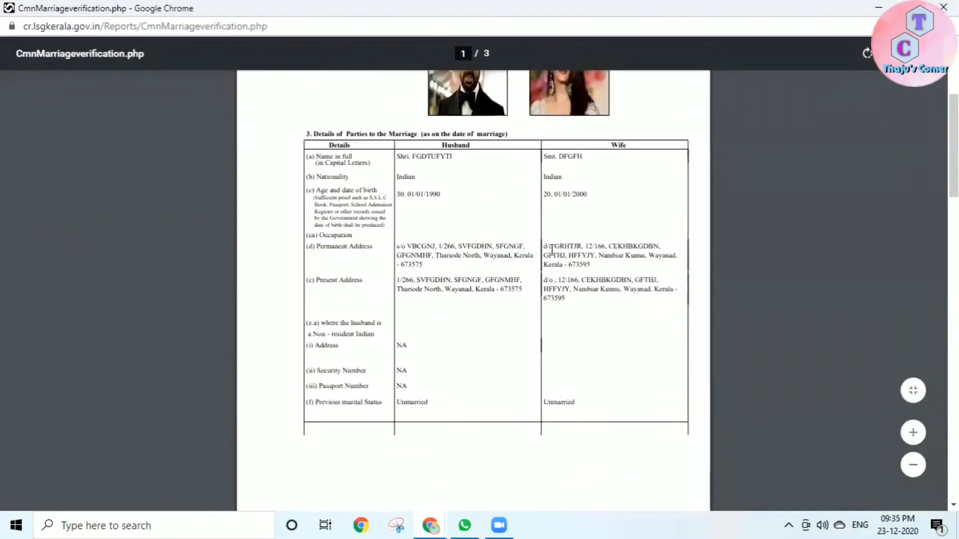
pyautogui.scroll(-7, 525, 268)
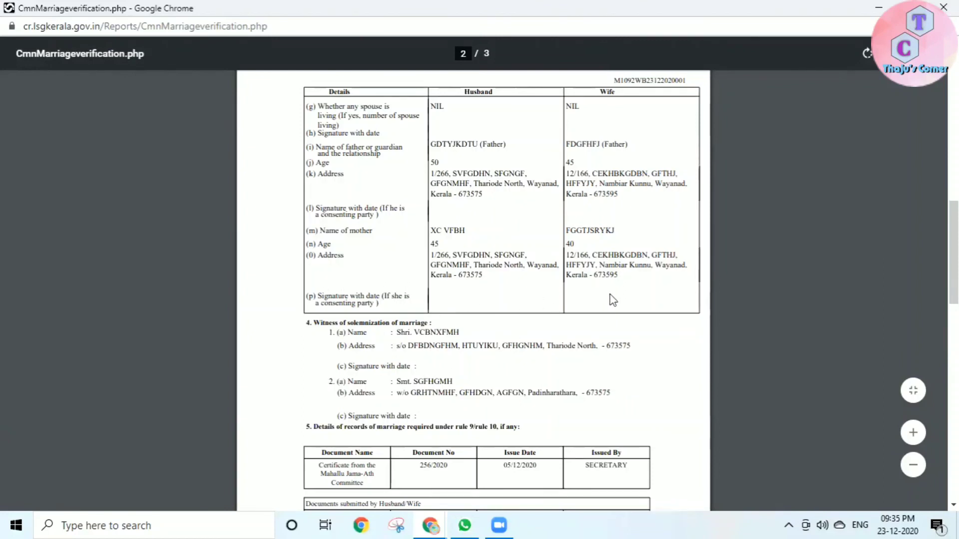
pyautogui.scroll(-1, 573, 310)
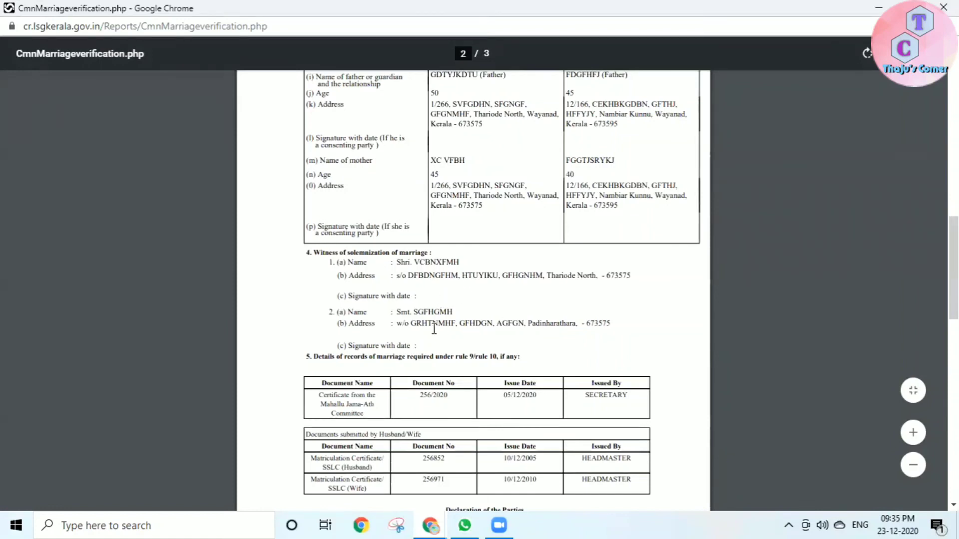
pyautogui.scroll(-4, 563, 272)
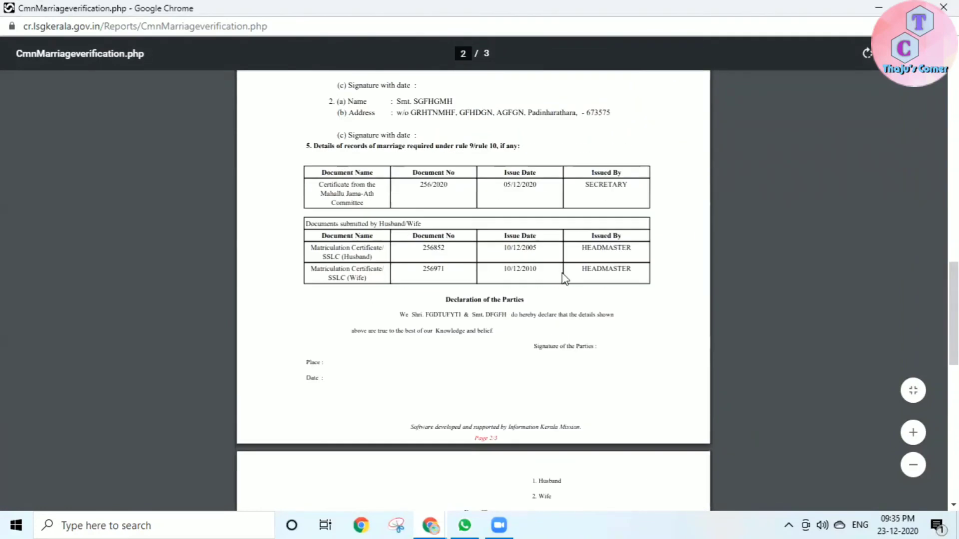
pyautogui.scroll(-2, 617, 284)
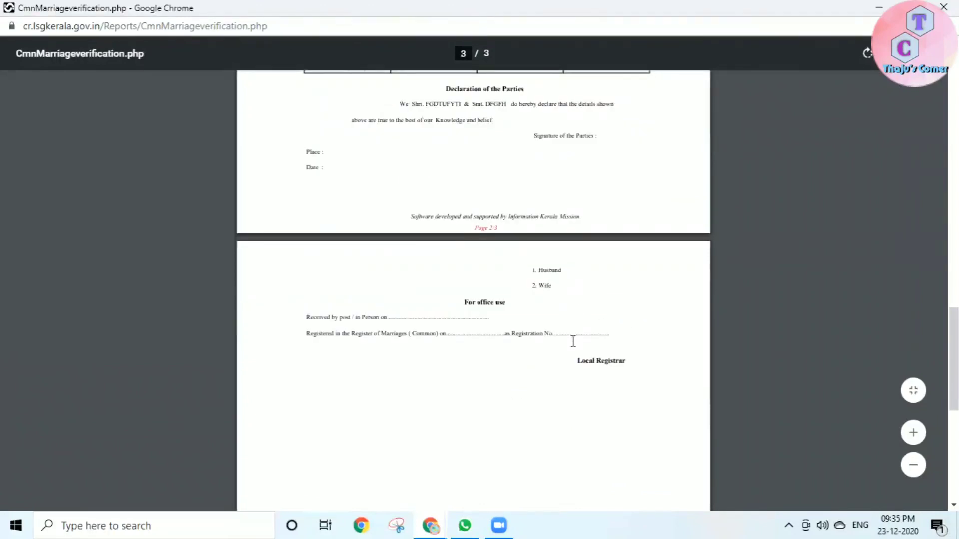
pyautogui.scroll(10, 593, 339)
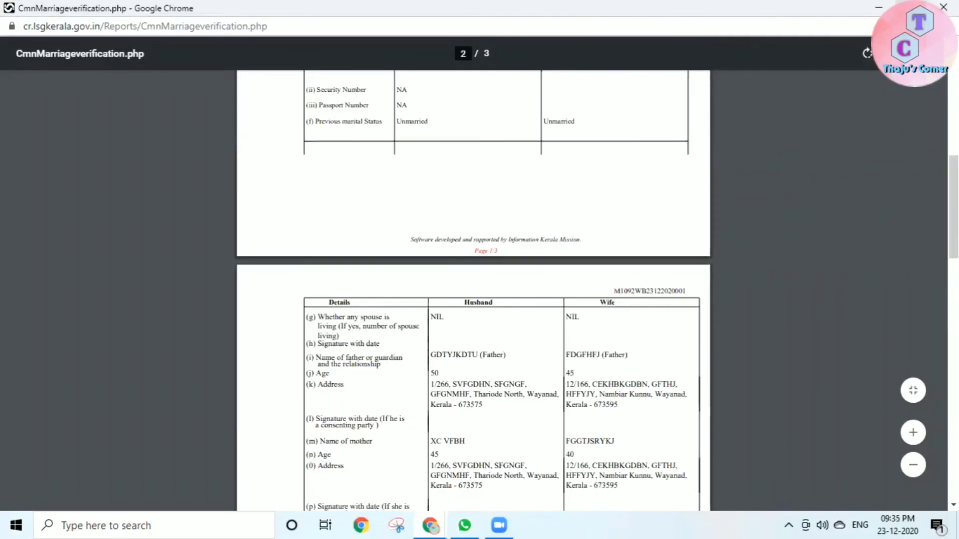
pyautogui.click(943, 7)
# - Reopen the newly entered marriage application from the list of submitted entries and look over its details
pyautogui.scroll(-3, 571, 319)
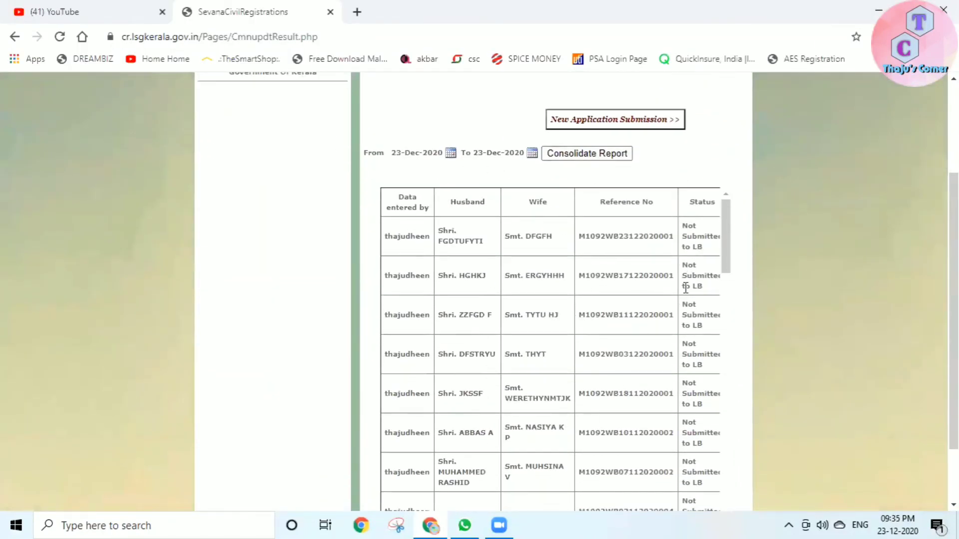
pyautogui.scroll(-10, 640, 389)
pyautogui.scroll(-5, 643, 387)
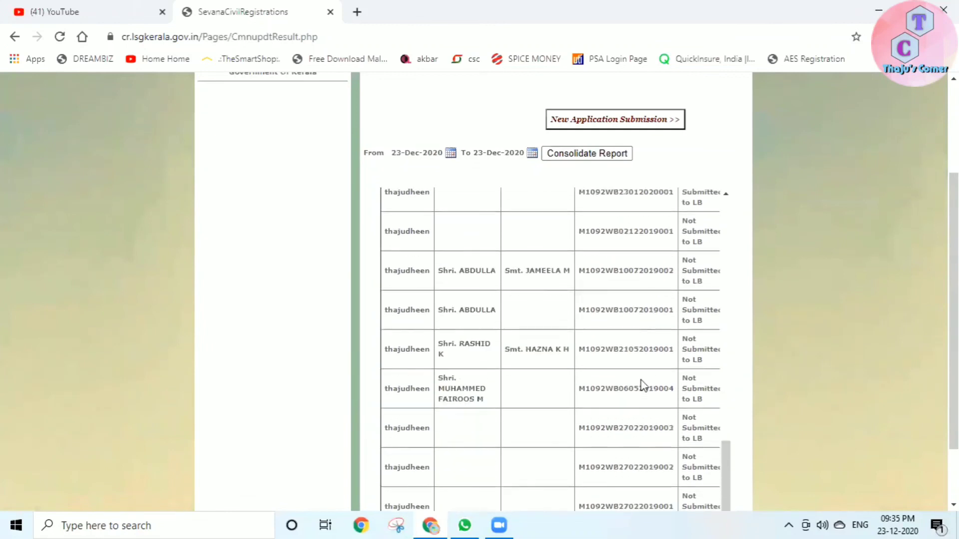
pyautogui.moveTo(622, 455); pyautogui.dragTo(709, 451)
pyautogui.scroll(15, 644, 300)
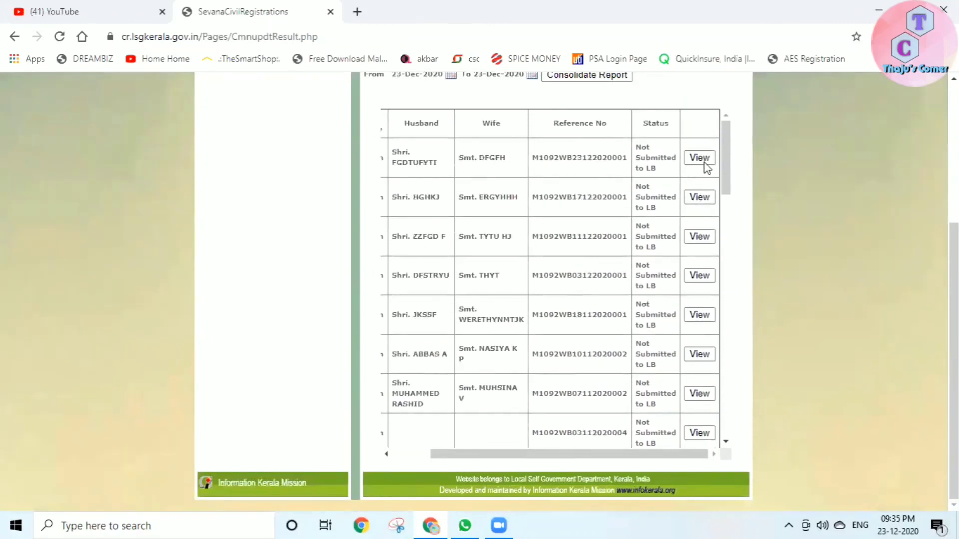
pyautogui.click(704, 161)
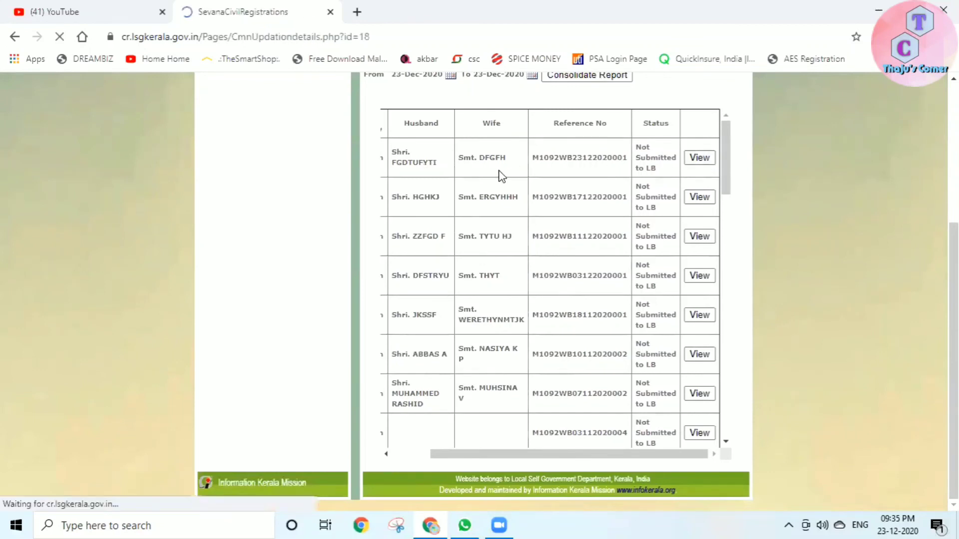
pyautogui.scroll(-15, 505, 250)
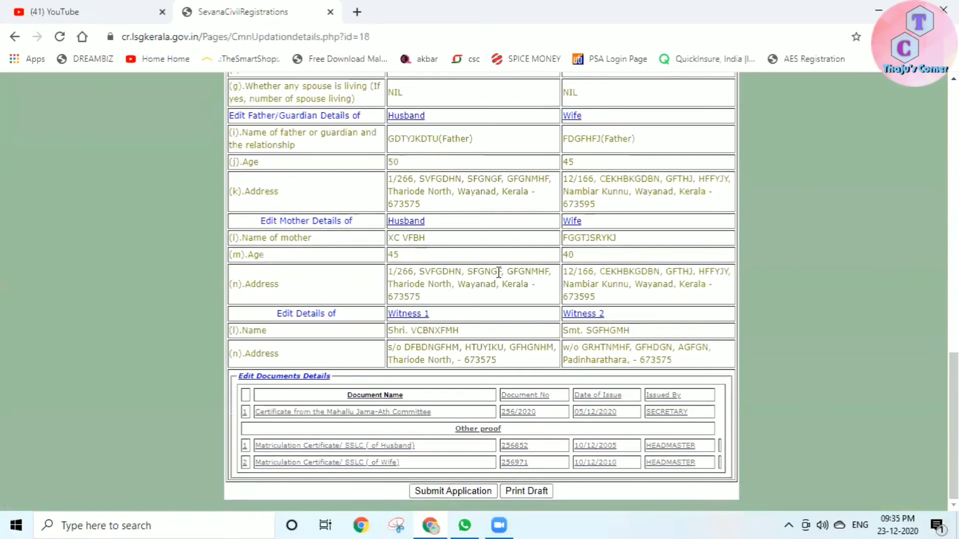
pyautogui.scroll(10, 497, 277)
pyautogui.scroll(8, 496, 277)
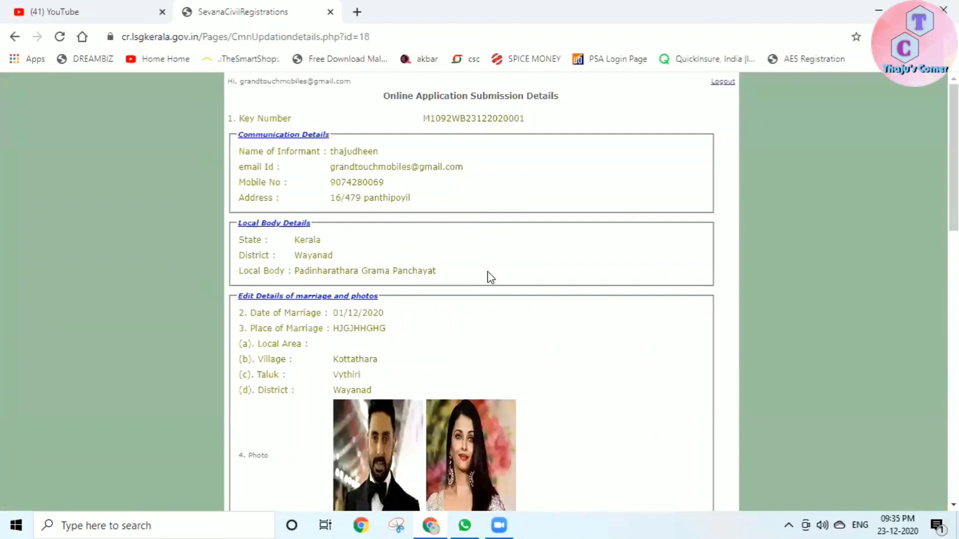